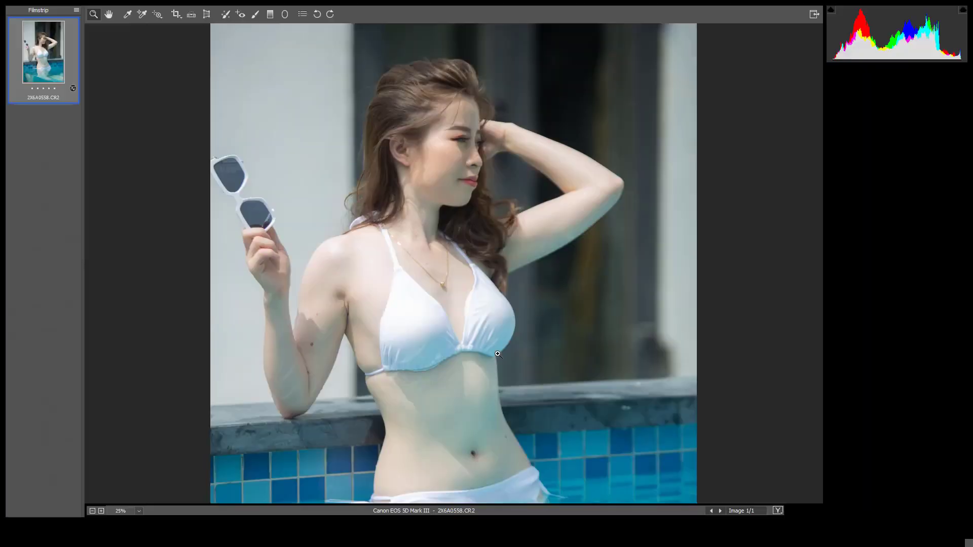
# Step: Reset the raw photo's existing adjustments to their default values
pyautogui.click(833, 95)
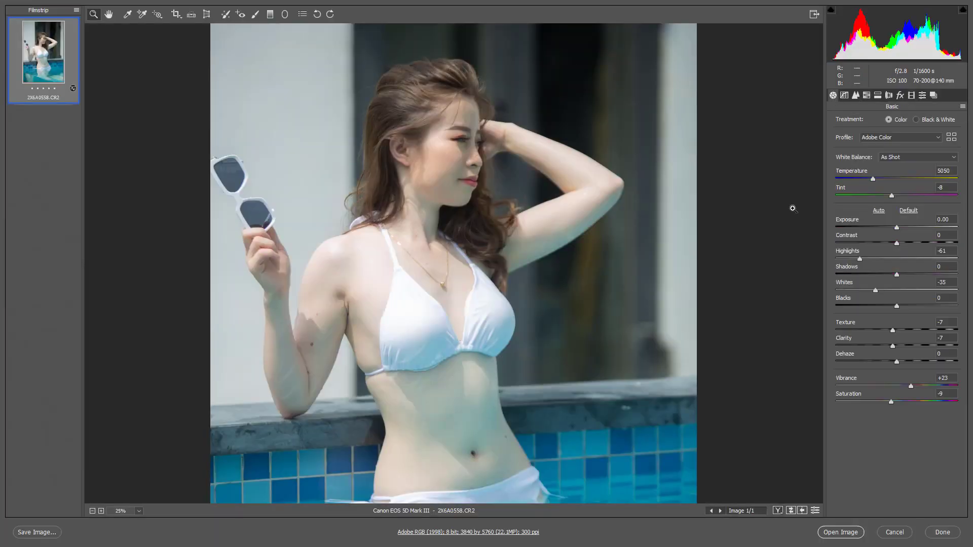
pyautogui.keyDown('alt'); pyautogui.click(442, 264); pyautogui.keyUp('alt')
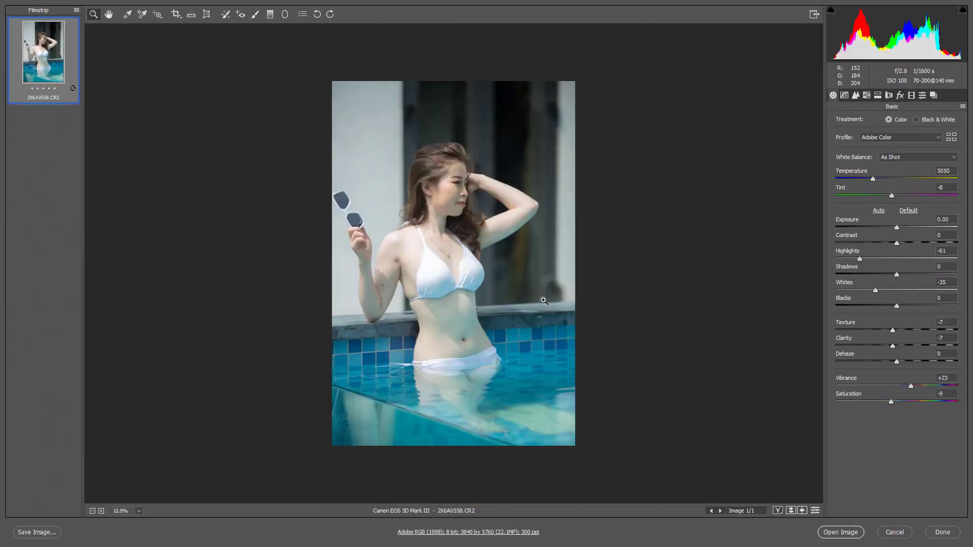
pyautogui.click(961, 106)
pyautogui.click(868, 128)
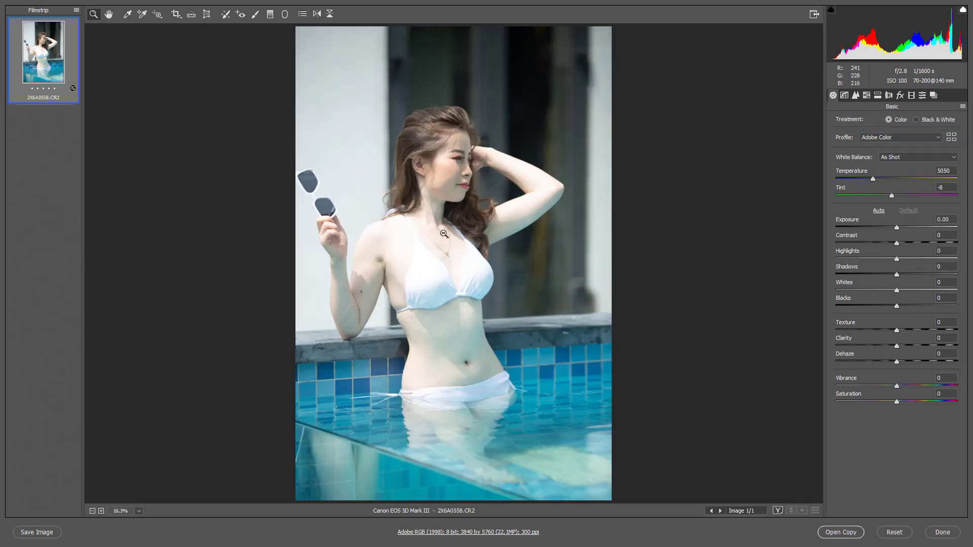
# Step: Crop the photo to about 3811 by 5382 pixels, trimming thin strips from its upper and lower edges
pyautogui.scroll(5, 443, 233)
pyautogui.scroll(-5, 443, 233)
pyautogui.press('c')
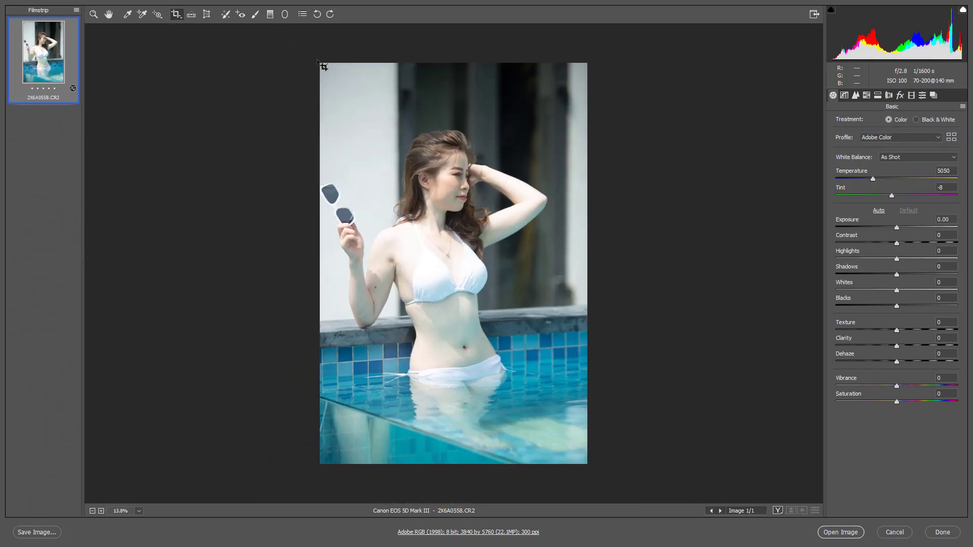
pyautogui.moveTo(323, 70); pyautogui.dragTo(608, 487)
pyautogui.moveTo(454, 464); pyautogui.dragTo(453, 450)
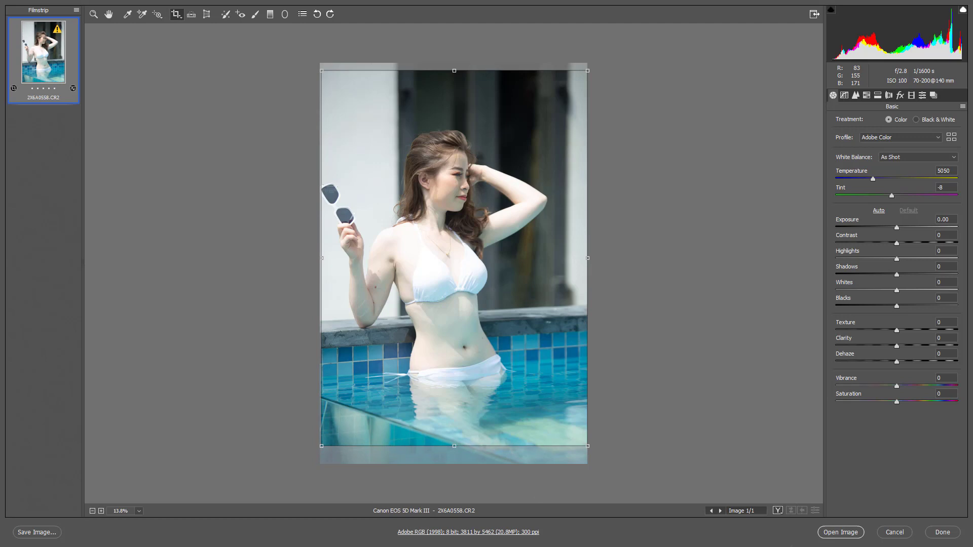
pyautogui.press('z')
pyautogui.moveTo(496, 252); pyautogui.dragTo(483, 253)
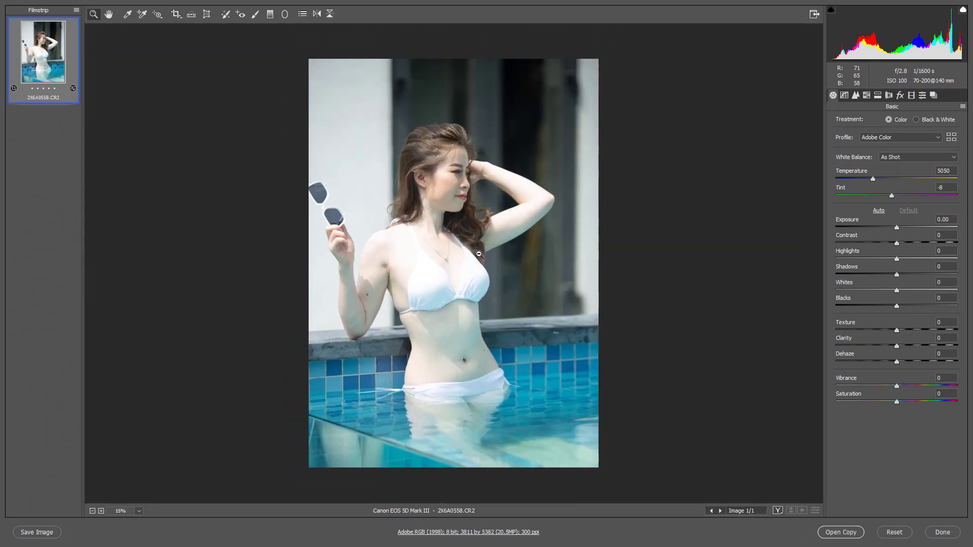
# Step: Set the Temperature to 5500, Highlights to -58, Whites to -25 and Shadows to +11
pyautogui.moveTo(877, 179); pyautogui.dragTo(881, 181)
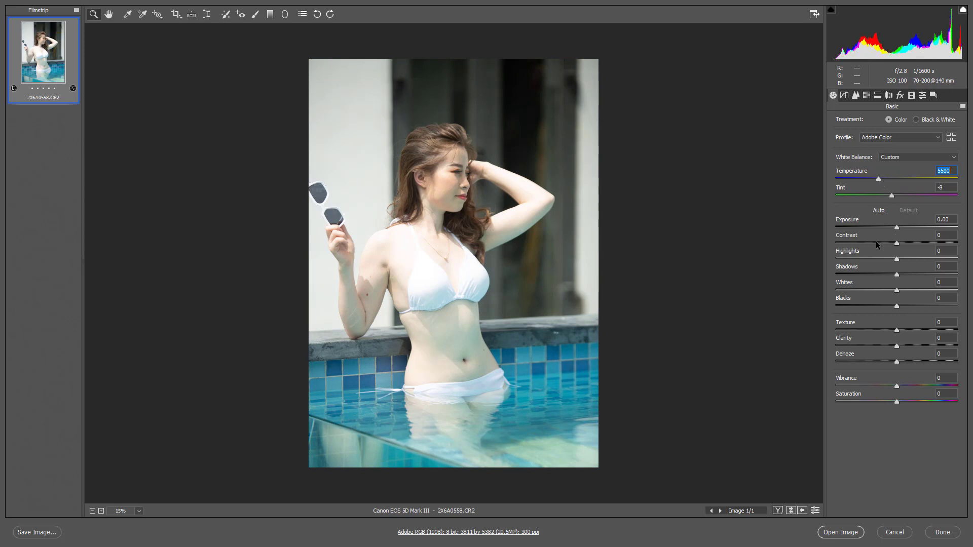
pyautogui.moveTo(873, 259); pyautogui.dragTo(862, 259)
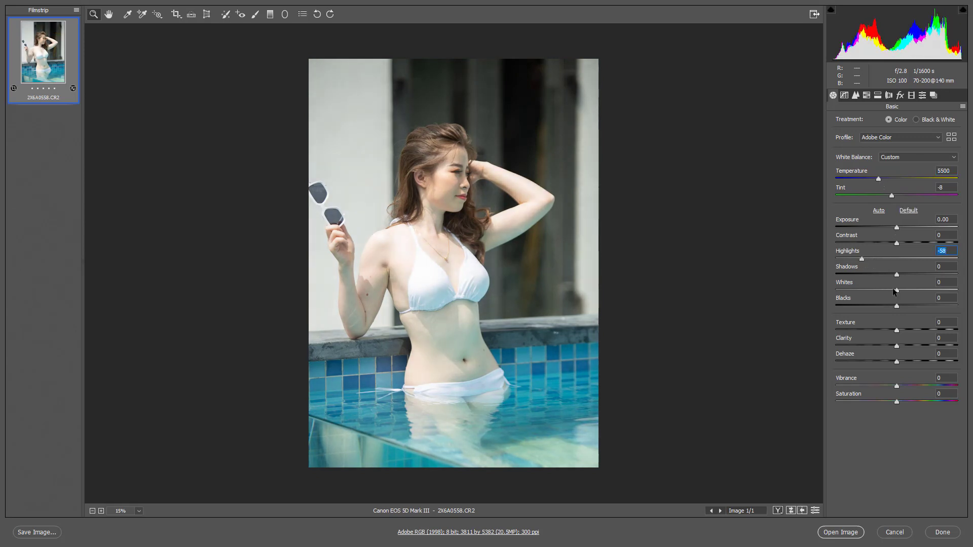
pyautogui.moveTo(896, 290)
pyautogui.mouseDown()
pyautogui.moveTo(866, 290)
pyautogui.moveTo(882, 290)
pyautogui.mouseUp()
pyautogui.click(391, 284)
pyautogui.click(387, 297)
pyautogui.moveTo(477, 249); pyautogui.dragTo(490, 355)
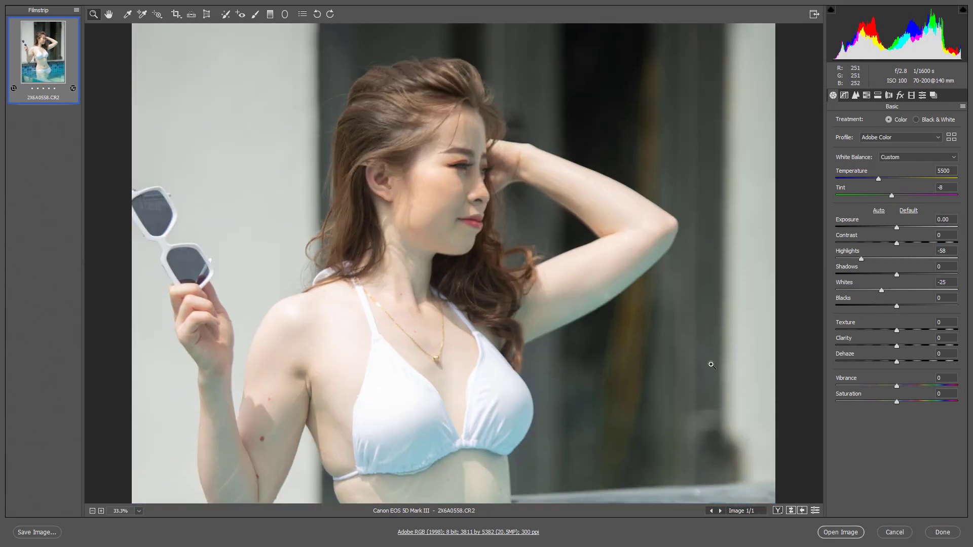
pyautogui.moveTo(896, 275); pyautogui.dragTo(903, 276)
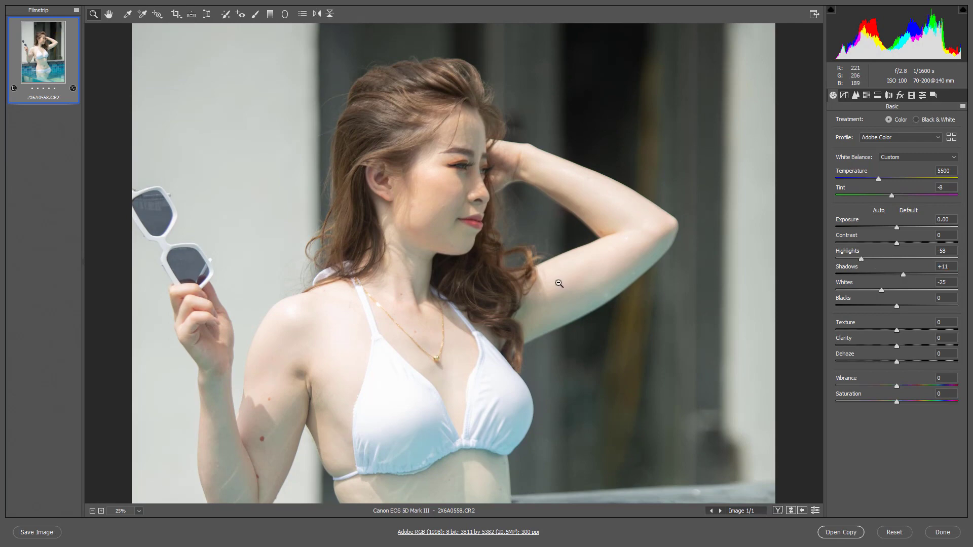
pyautogui.keyDown('alt'); pyautogui.click(559, 284); pyautogui.keyUp('alt')
pyautogui.moveTo(491, 362); pyautogui.dragTo(585, 302)
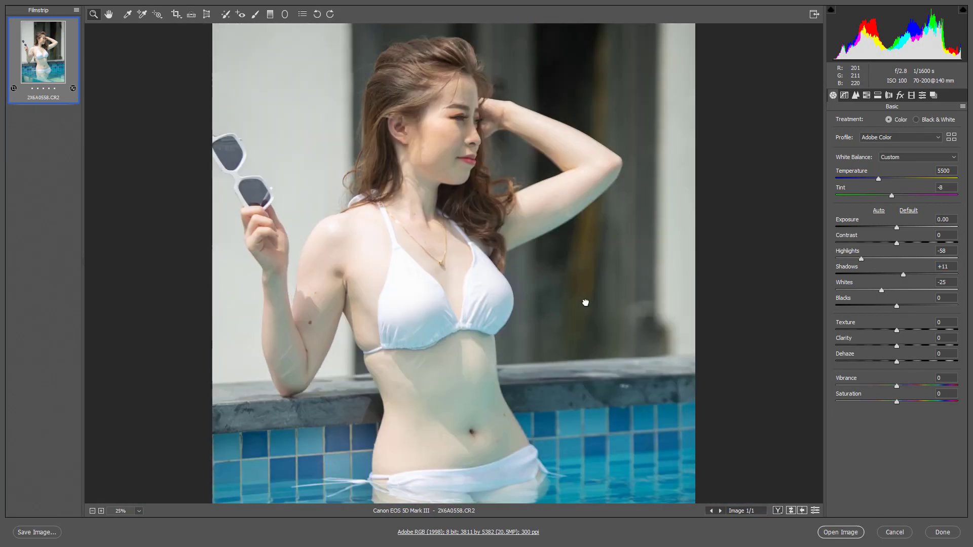
# Step: Try stronger Texture and Clarity on the skin, settling on Texture -3 and Clarity 0
pyautogui.click(902, 331)
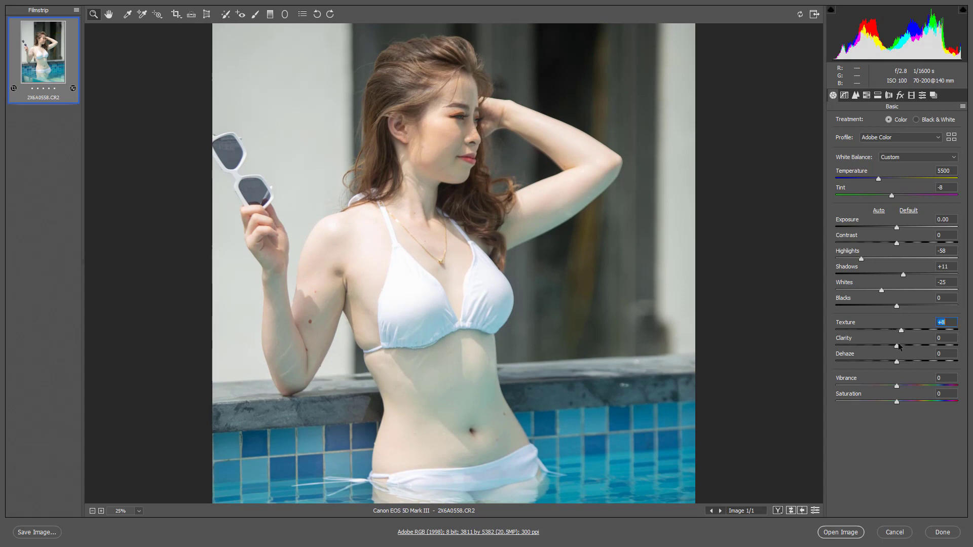
pyautogui.click(903, 346)
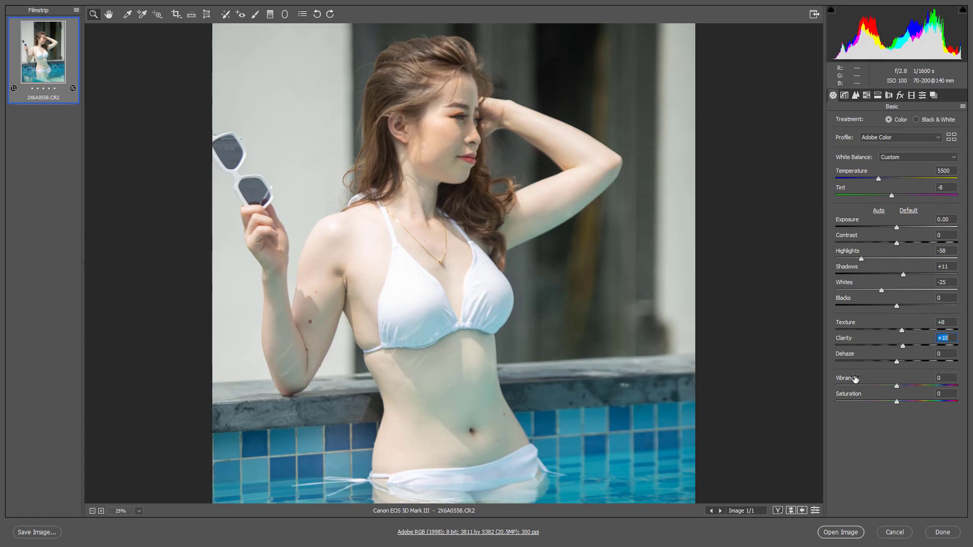
pyautogui.click(894, 330)
pyautogui.click(897, 347)
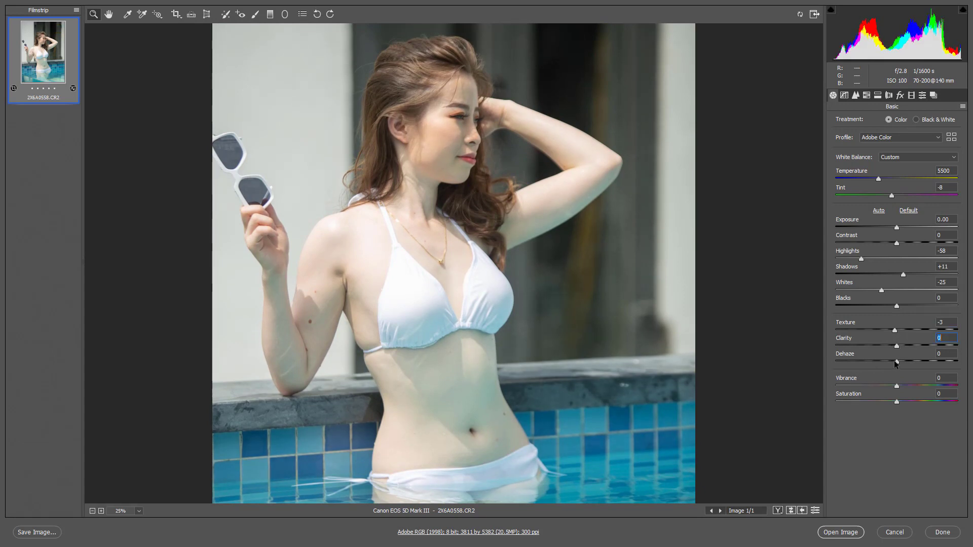
# Step: Set the photo's Vibrance to +25 and Saturation to -1, checking the effect on the face and skin
pyautogui.moveTo(879, 363); pyautogui.dragTo(898, 400)
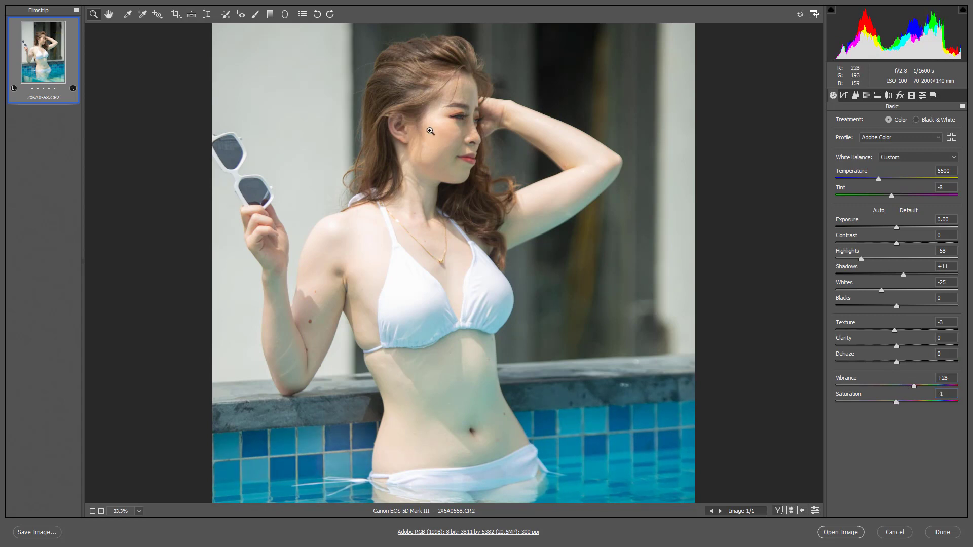
pyautogui.click(468, 344)
pyautogui.moveTo(459, 296); pyautogui.dragTo(461, 328)
pyautogui.moveTo(913, 386); pyautogui.dragTo(912, 385)
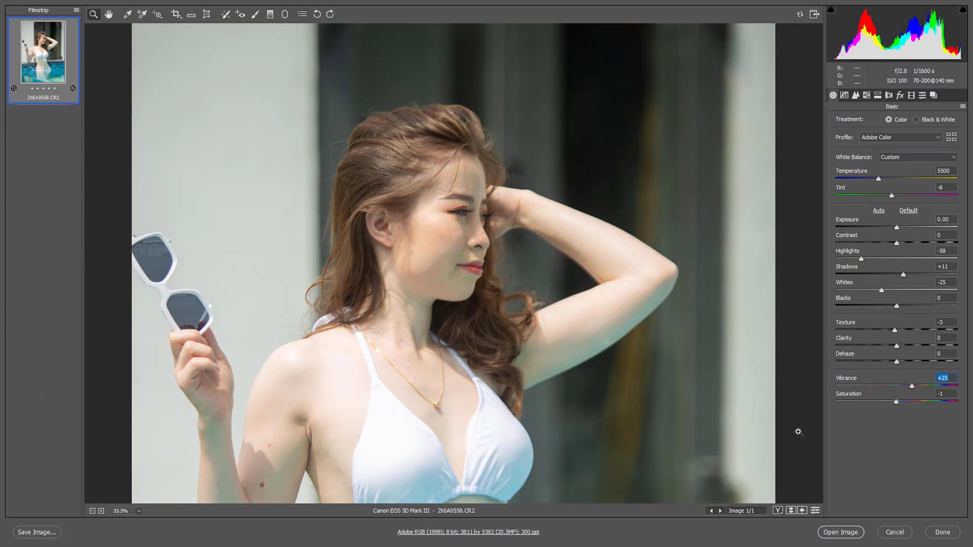
# Step: Open the point tone curve with the whole photo in view
pyautogui.hotkey('ctrl', 'alt', '2')
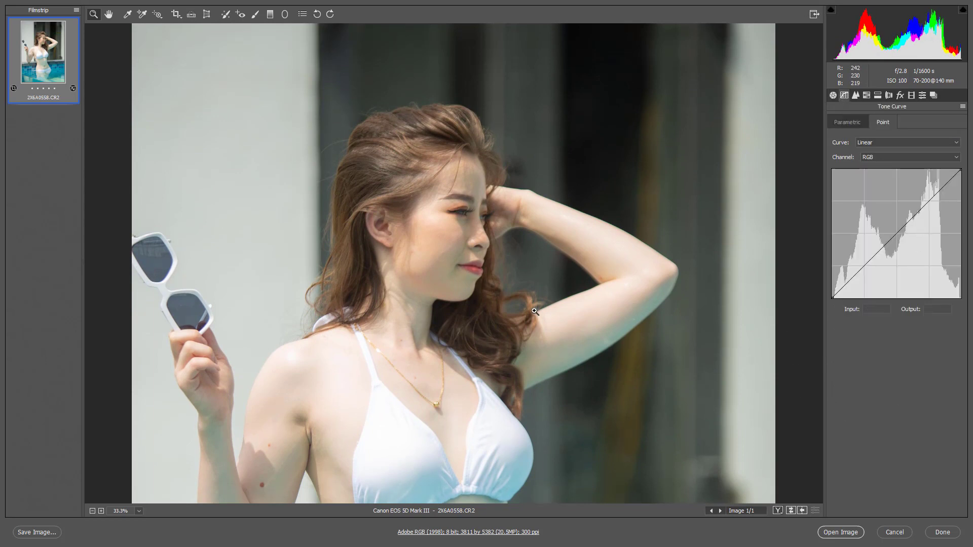
pyautogui.hotkey('ctrl', '-')
pyautogui.hotkey('ctrl', '-')
pyautogui.hotkey('ctrl', '-')
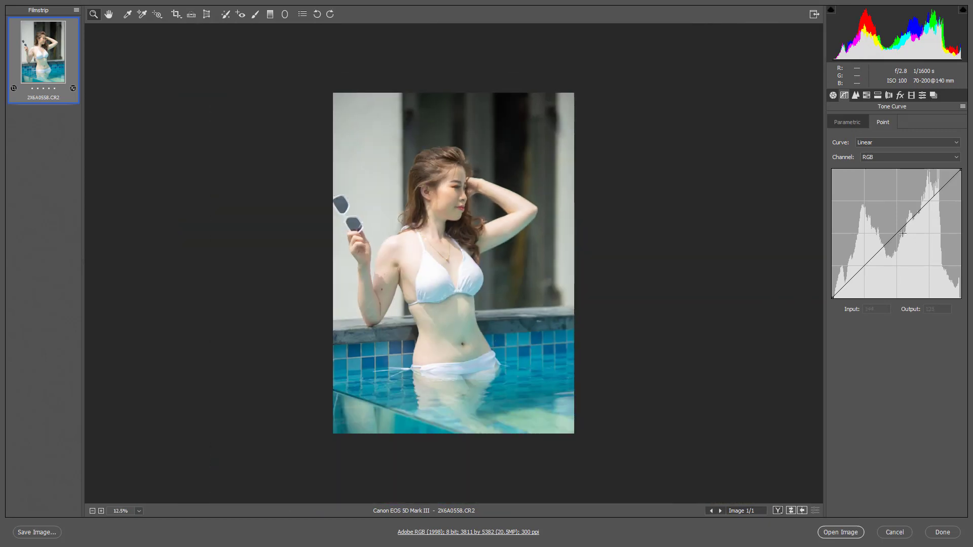
# Step: Try lifting the highlights and midtones on the Red channel's tone curve, removing each added point
pyautogui.click(884, 157)
pyautogui.click(876, 175)
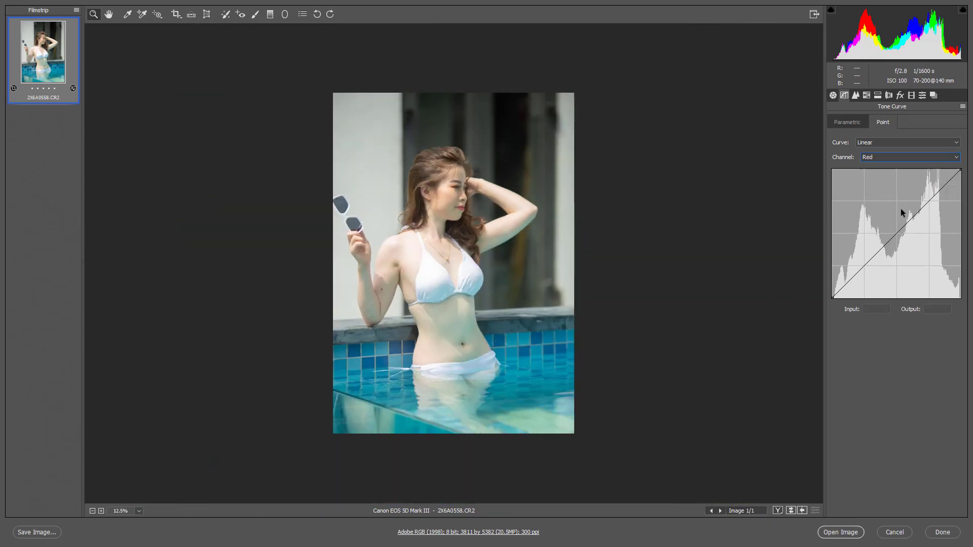
pyautogui.click(929, 198)
pyautogui.moveTo(929, 198); pyautogui.dragTo(929, 197)
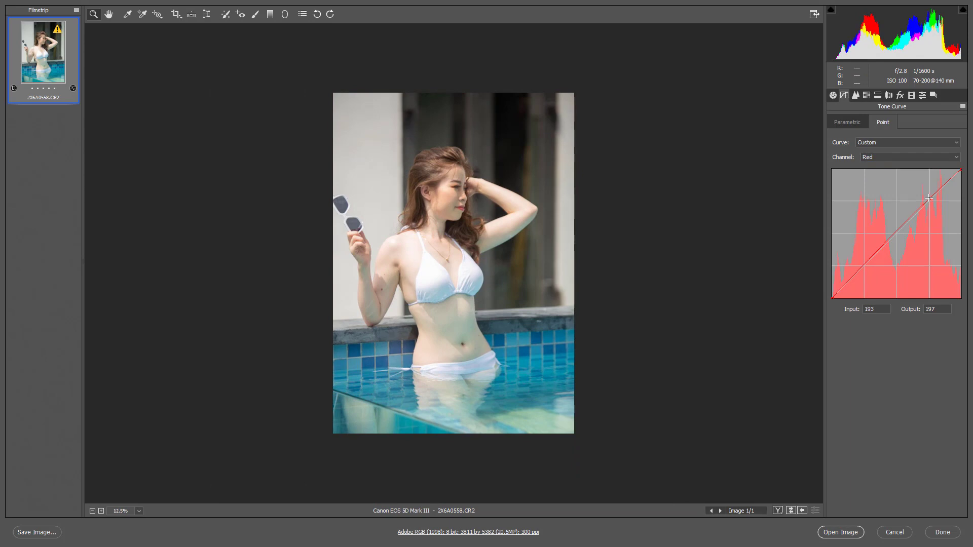
pyautogui.hotkey('ctrl', 'z')
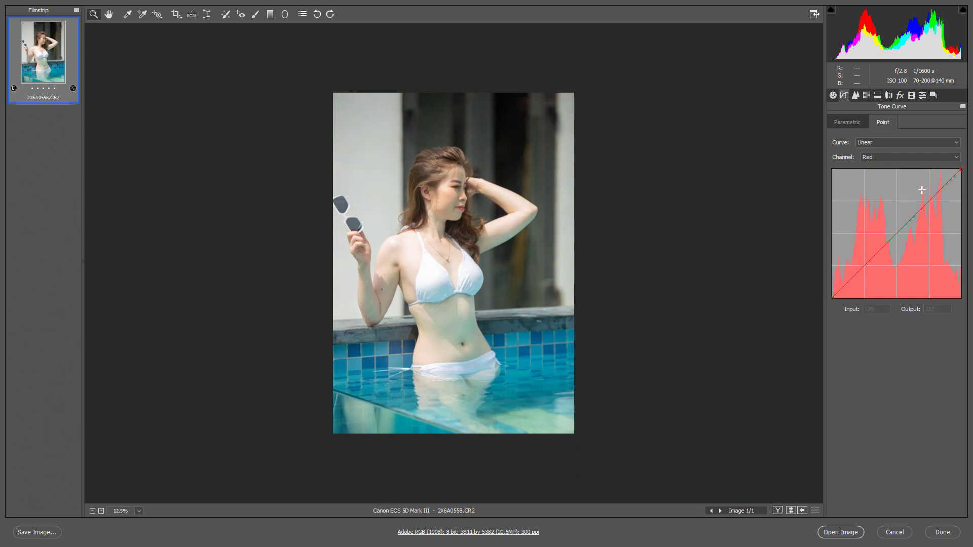
pyautogui.moveTo(896, 235); pyautogui.dragTo(898, 230)
pyautogui.keyDown('ctrl'); pyautogui.click(897, 231); pyautogui.keyUp('ctrl')
# Step: Brighten the midtones on the RGB tone curve by raising the point at input 128 to output 140
pyautogui.click(888, 158)
pyautogui.click(888, 170)
pyautogui.moveTo(896, 233); pyautogui.dragTo(897, 227)
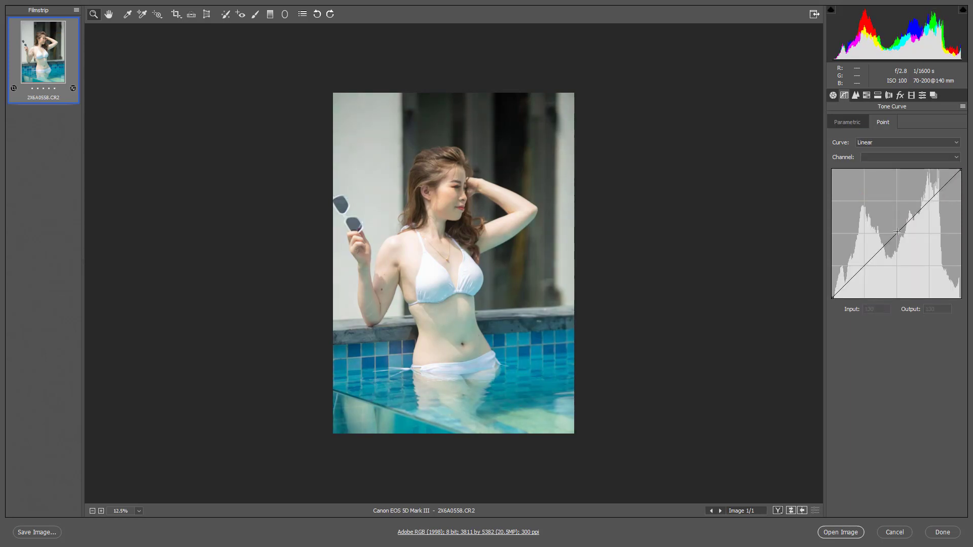
pyautogui.click(457, 288)
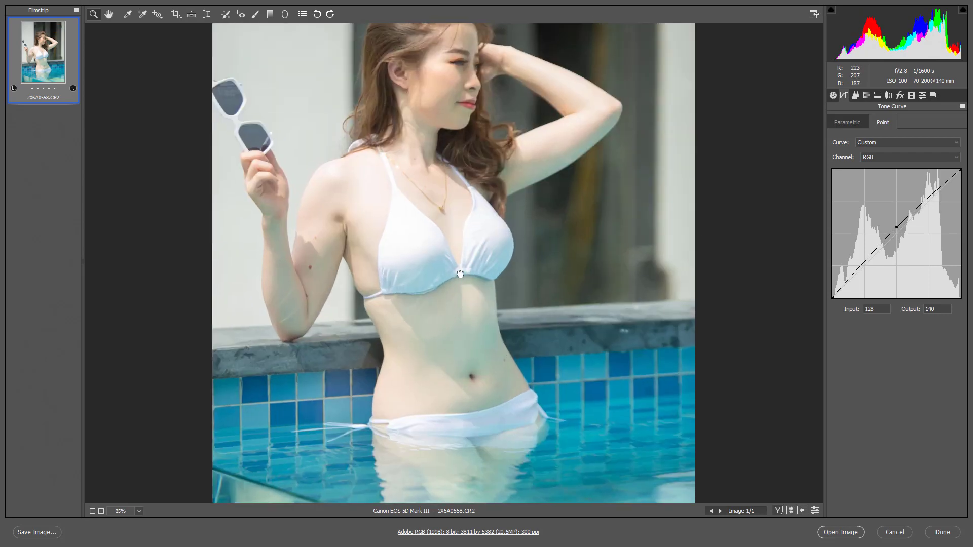
pyautogui.scroll(3, 460, 273)
pyautogui.scroll(-4, 473, 140)
# Step: Set the noise reduction Luminance to 20 to smooth the photo
pyautogui.click(866, 95)
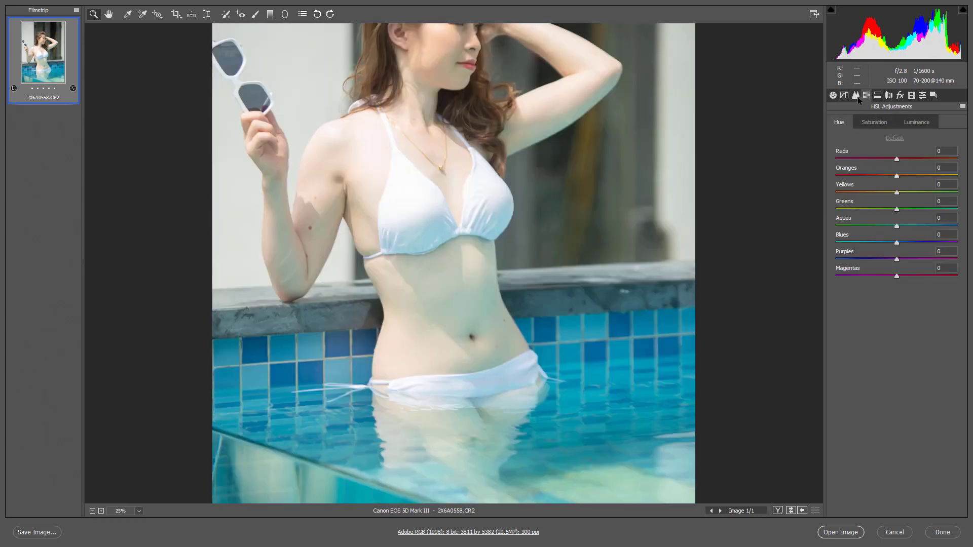
pyautogui.click(855, 96)
pyautogui.moveTo(859, 221)
pyautogui.mouseDown()
pyautogui.moveTo(851, 220)
pyautogui.moveTo(860, 222)
pyautogui.mouseUp()
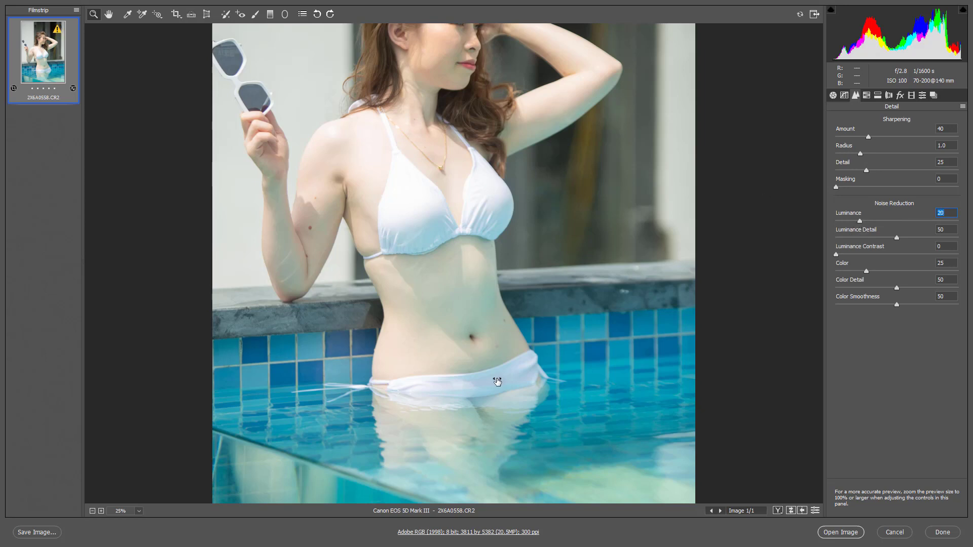
pyautogui.scroll(4, 517, 256)
# Step: Set the HSL hue of Reds to +10, Oranges to -11 and Yellows to -22
pyautogui.click(867, 98)
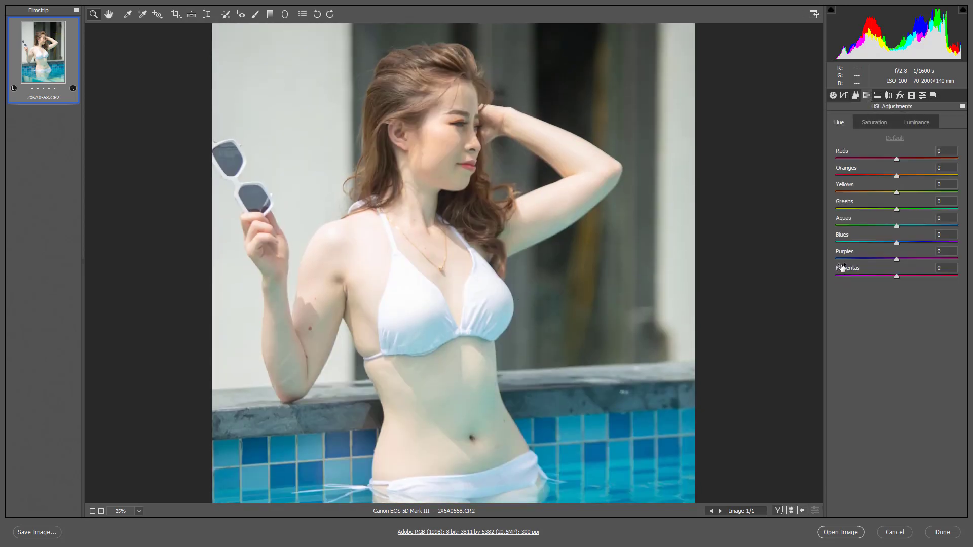
pyautogui.click(903, 159)
pyautogui.moveTo(862, 176); pyautogui.dragTo(884, 191)
pyautogui.click(874, 191)
pyautogui.click(885, 176)
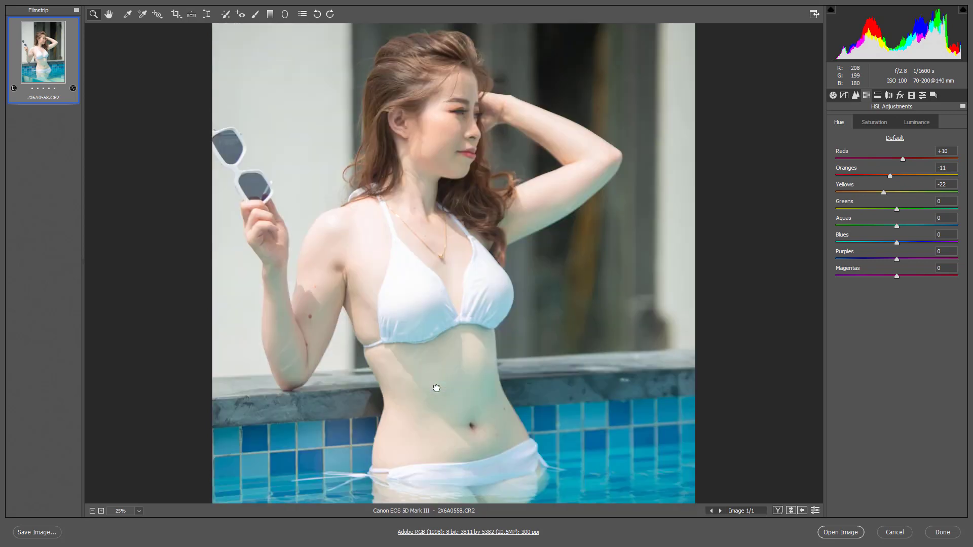
pyautogui.press('alt')
pyautogui.keyDown('alt'); pyautogui.click(423, 377); pyautogui.keyUp('alt')
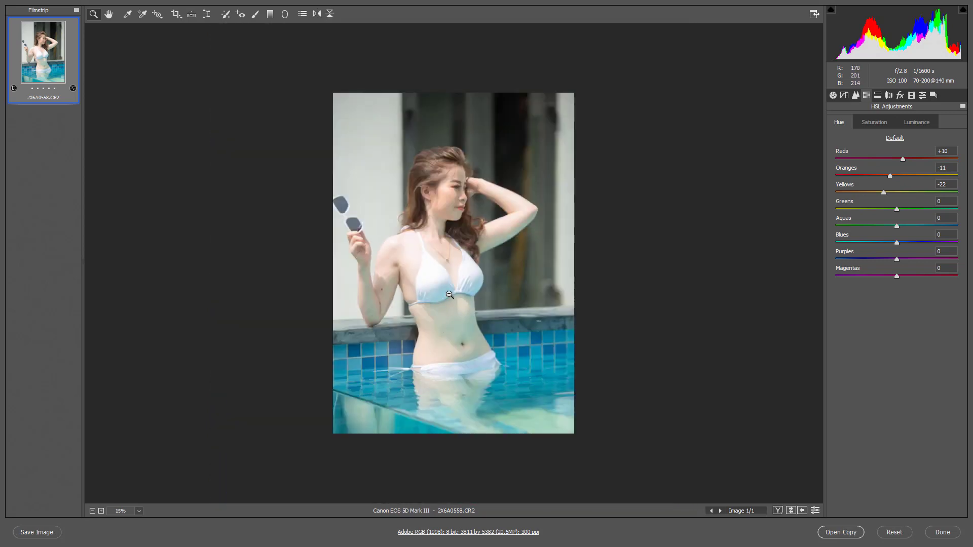
# Step: Change the HSL hue of Yellows to +6
pyautogui.moveTo(883, 192); pyautogui.dragTo(903, 193)
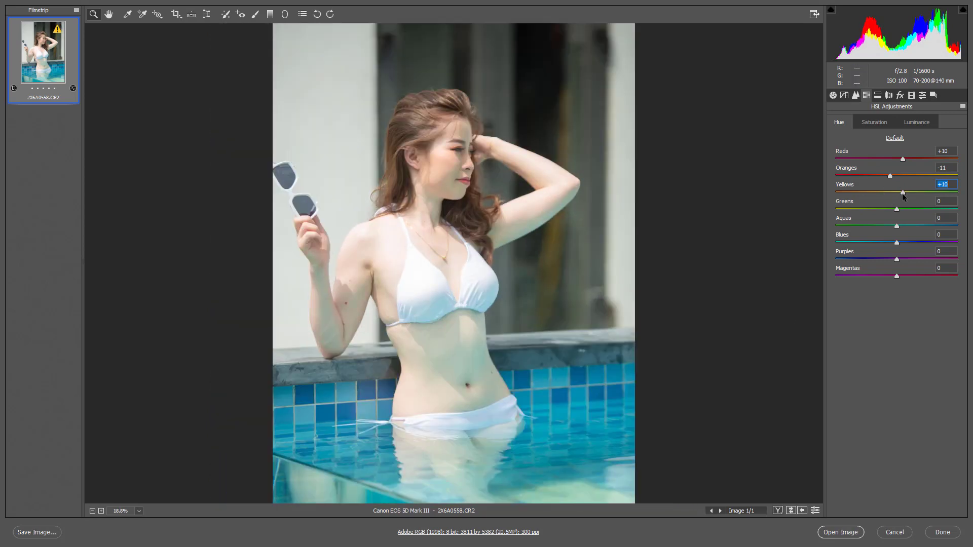
pyautogui.click(878, 120)
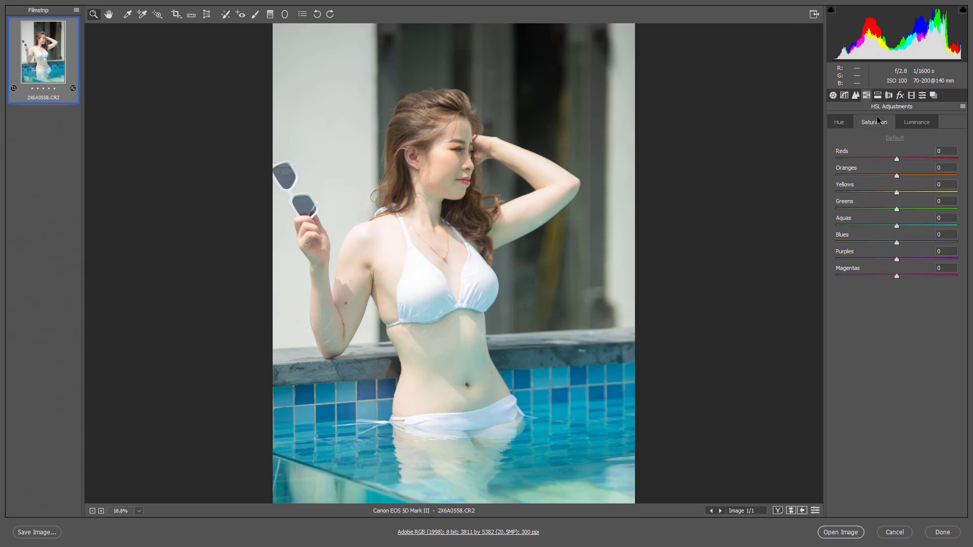
pyautogui.click(839, 123)
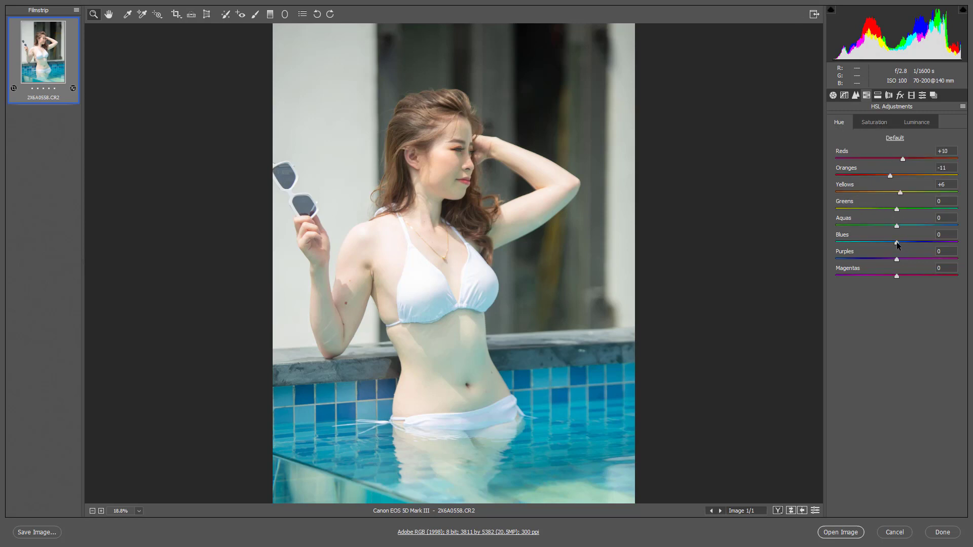
# Step: Set the Blues hue to -18 and shift the Aquas hue toward green to recolour the pool water
pyautogui.moveTo(897, 243)
pyautogui.mouseDown()
pyautogui.moveTo(868, 238)
pyautogui.moveTo(905, 242)
pyautogui.moveTo(867, 236)
pyautogui.moveTo(919, 229)
pyautogui.moveTo(905, 226)
pyautogui.mouseUp()
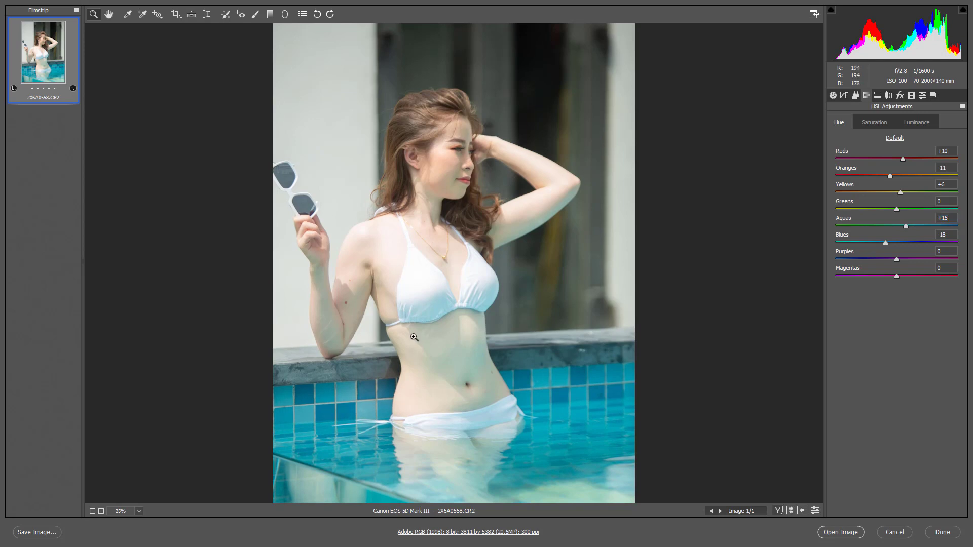
pyautogui.click(414, 336)
pyautogui.moveTo(423, 248); pyautogui.dragTo(423, 393)
pyautogui.moveTo(906, 226); pyautogui.dragTo(868, 225)
# Step: Slightly raise the HSL saturation of Reds and Oranges while checking the skin tones up close
pyautogui.click(884, 127)
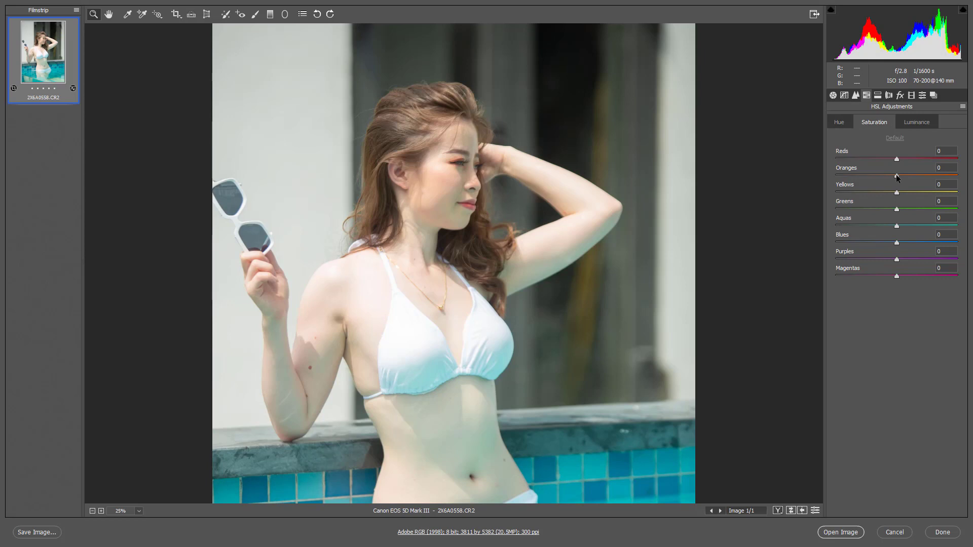
pyautogui.click(393, 332)
pyautogui.moveTo(402, 317); pyautogui.dragTo(513, 376)
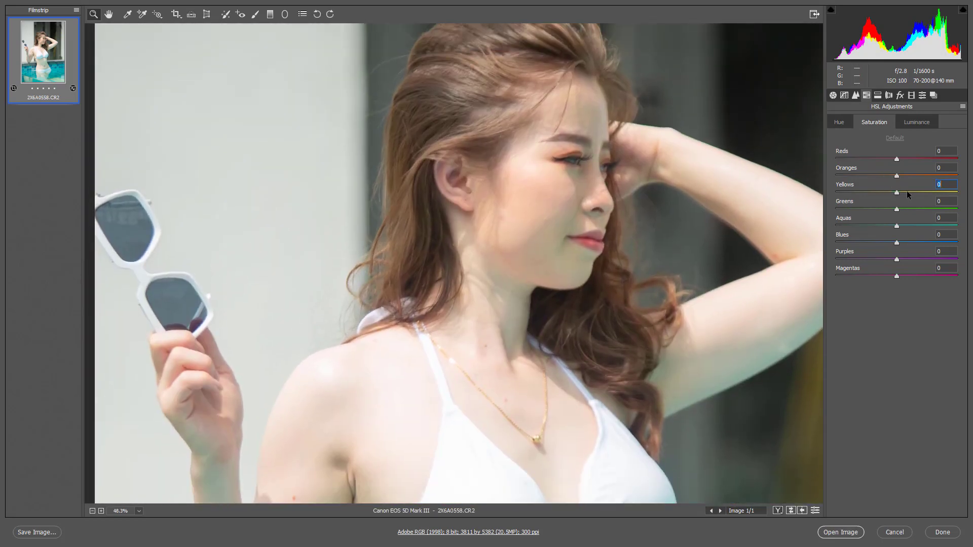
pyautogui.moveTo(896, 193); pyautogui.dragTo(882, 194)
pyautogui.doubleClick(887, 192)
pyautogui.moveTo(896, 193); pyautogui.dragTo(906, 160)
pyautogui.click(903, 177)
# Step: Set the HSL luminance of Oranges to +16 and Yellows to -28 to brighten the skin
pyautogui.click(912, 123)
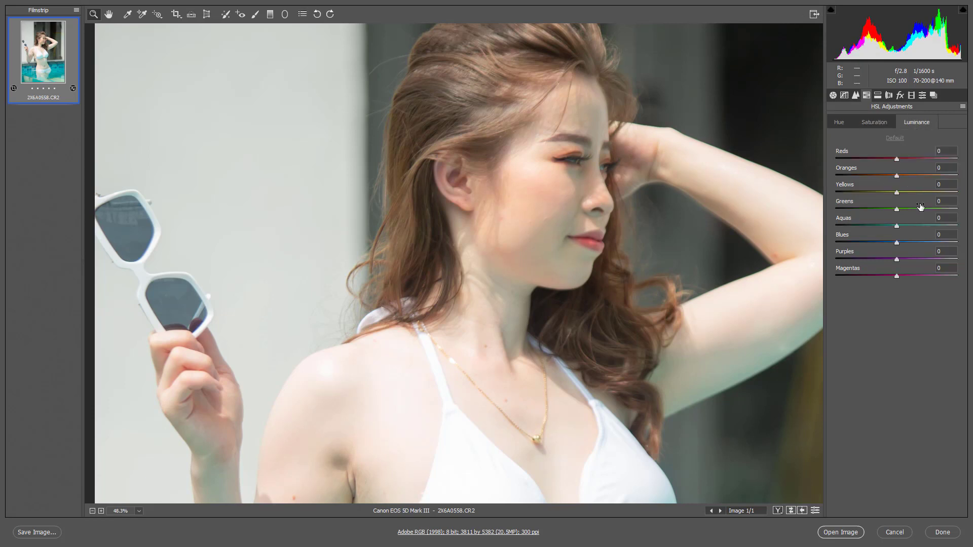
pyautogui.click(907, 176)
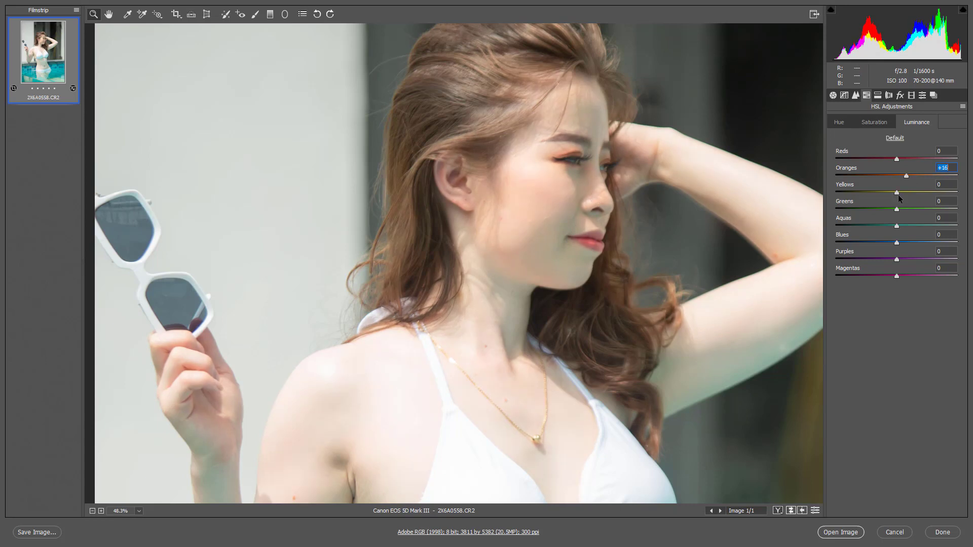
pyautogui.click(878, 192)
pyautogui.keyDown('alt'); pyautogui.click(477, 312); pyautogui.keyUp('alt')
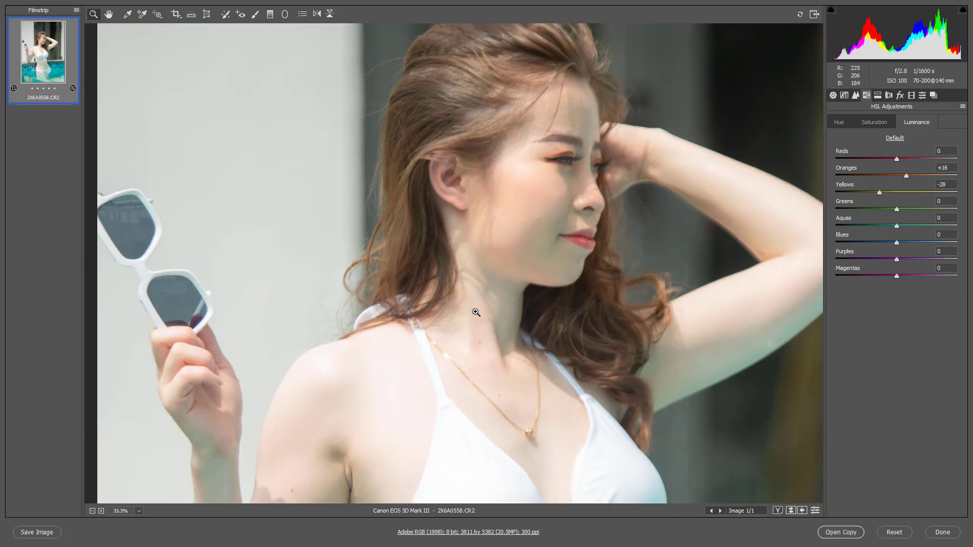
pyautogui.keyDown('alt'); pyautogui.click(477, 312); pyautogui.keyUp('alt')
pyautogui.keyDown('alt'); pyautogui.click(477, 313); pyautogui.keyUp('alt')
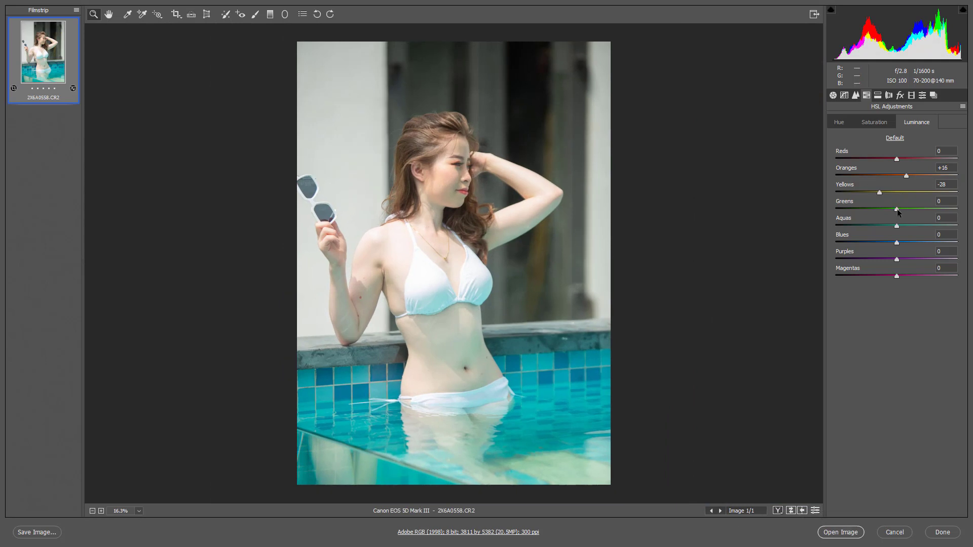
# Step: Set the HSL luminance of Greens to -63 and both Purples and Magentas to +100
pyautogui.moveTo(897, 209); pyautogui.dragTo(859, 202)
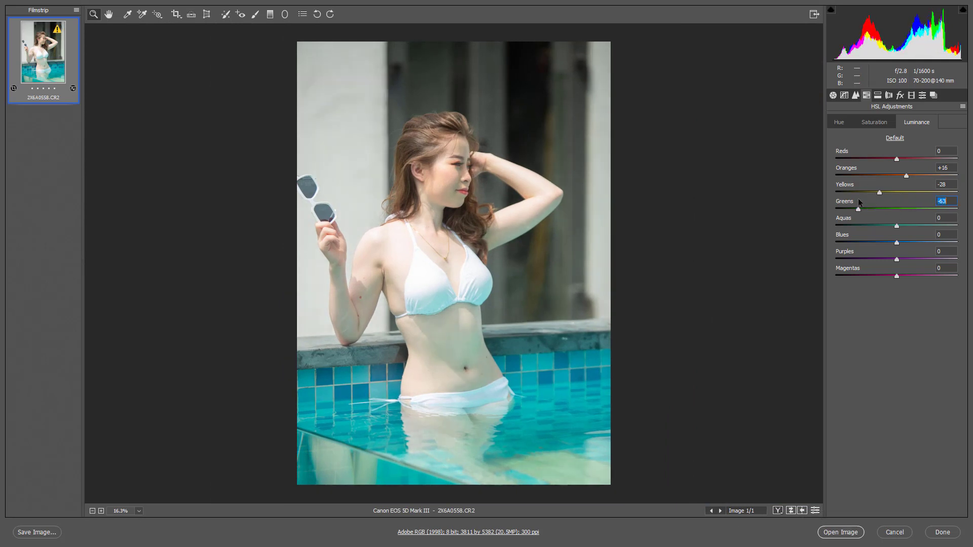
pyautogui.click(896, 259)
pyautogui.write('-47')
pyautogui.press('Tab')
pyautogui.write('100')
pyautogui.press('Return')
pyautogui.moveTo(868, 259); pyautogui.dragTo(960, 259)
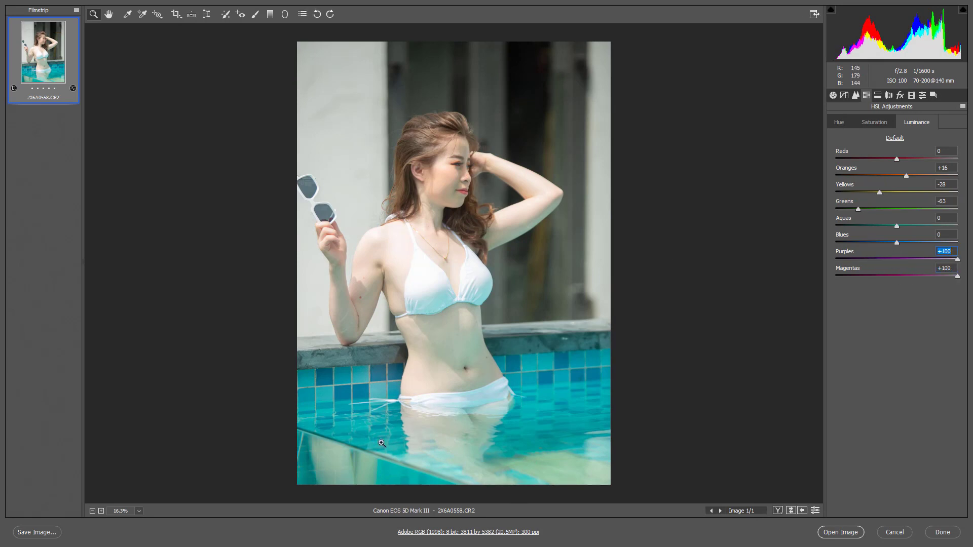
# Step: Split-tone the photo with highlights at hue 201, saturation 8 and shadows at hue 185, saturation 6
pyautogui.click(877, 95)
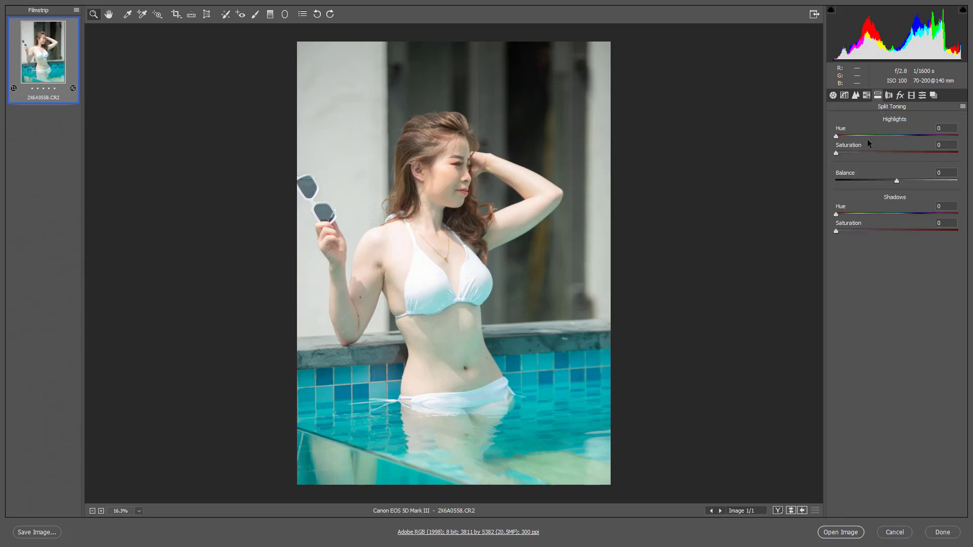
pyautogui.moveTo(842, 139)
pyautogui.mouseDown()
pyautogui.moveTo(901, 136)
pyautogui.moveTo(841, 154)
pyautogui.mouseUp()
pyautogui.moveTo(901, 136); pyautogui.dragTo(910, 140)
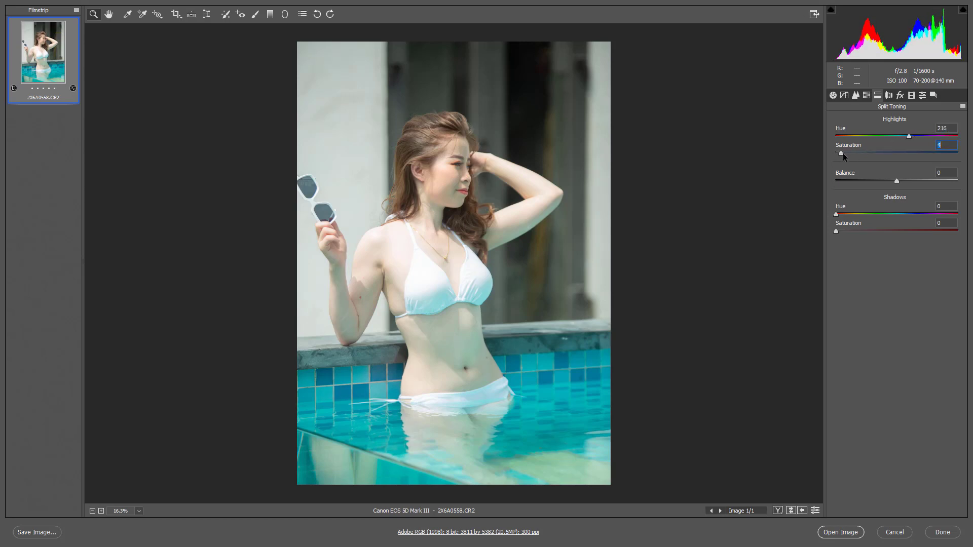
pyautogui.moveTo(843, 153); pyautogui.dragTo(846, 154)
pyautogui.moveTo(908, 136)
pyautogui.mouseDown()
pyautogui.moveTo(853, 143)
pyautogui.moveTo(903, 140)
pyautogui.mouseUp()
pyautogui.moveTo(847, 153); pyautogui.dragTo(845, 153)
pyautogui.moveTo(836, 215); pyautogui.dragTo(899, 217)
pyautogui.moveTo(837, 231); pyautogui.dragTo(844, 231)
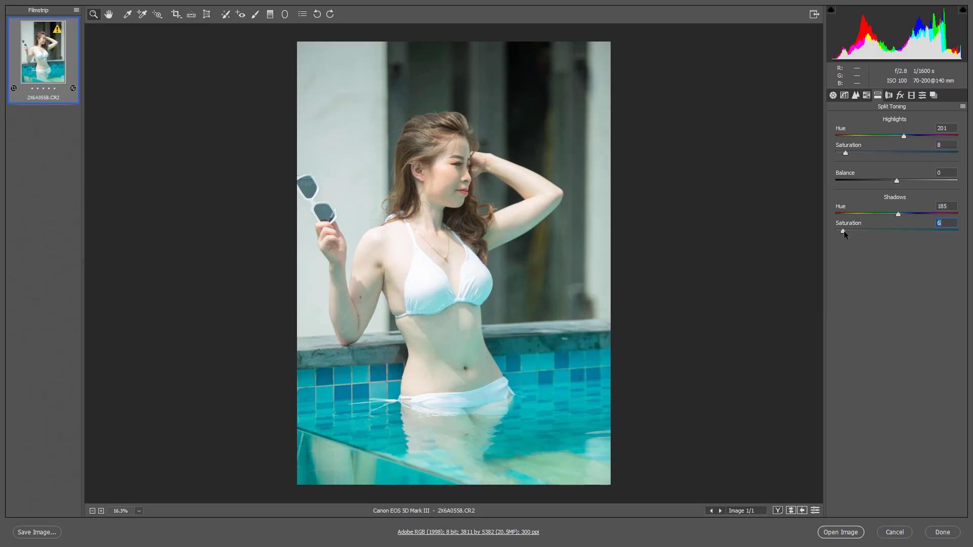
# Step: Compare before and after side by side, and set the Defringe Purple Amount to 3 and Green Amount to 1
pyautogui.press('q')
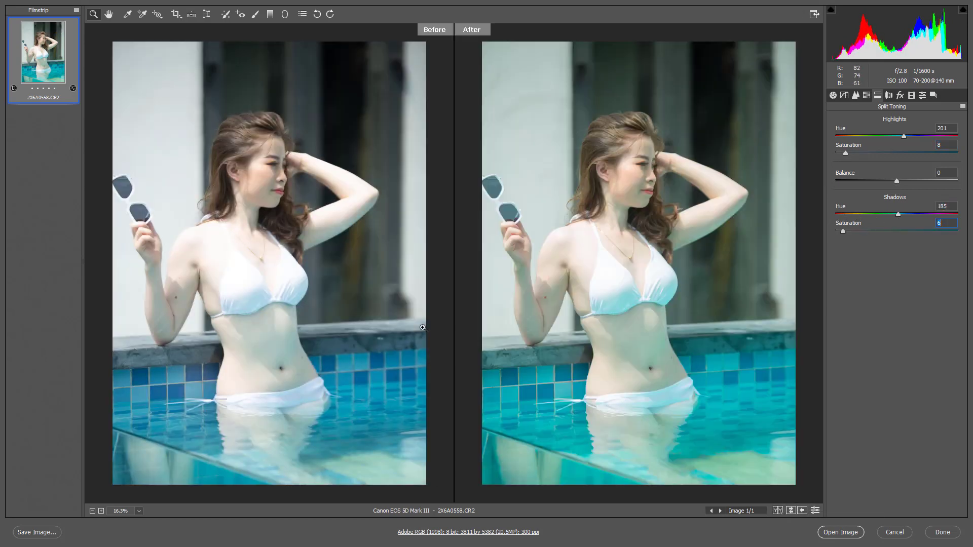
pyautogui.click(638, 172)
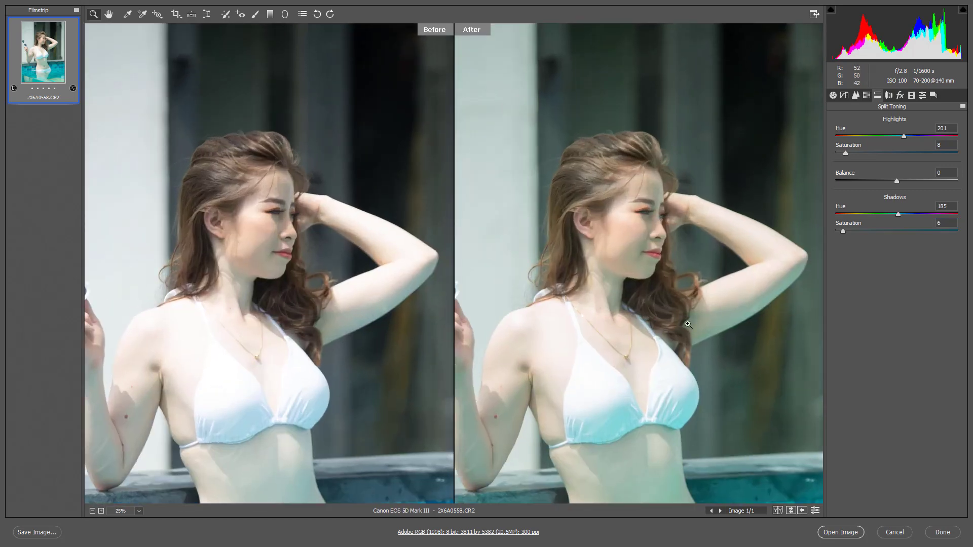
pyautogui.click(890, 95)
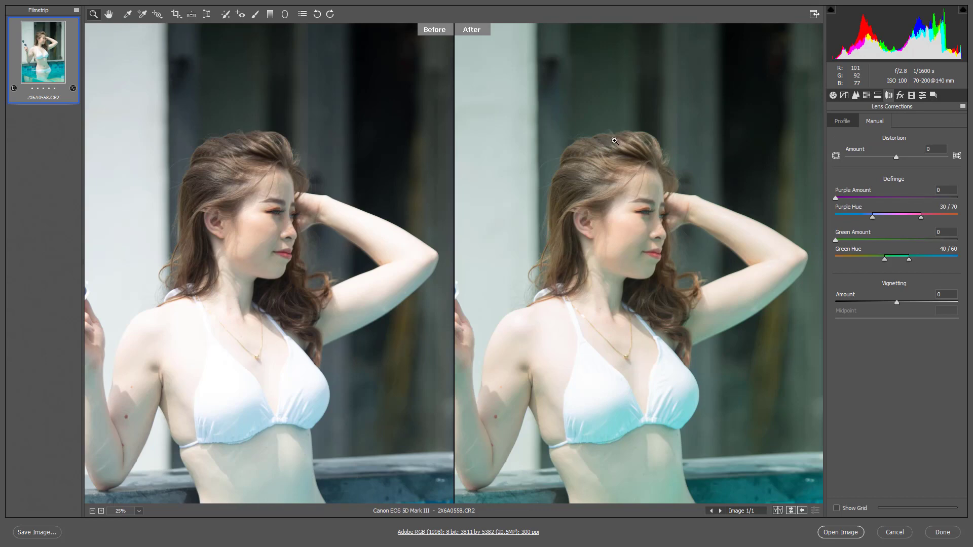
pyautogui.moveTo(614, 140); pyautogui.dragTo(612, 198)
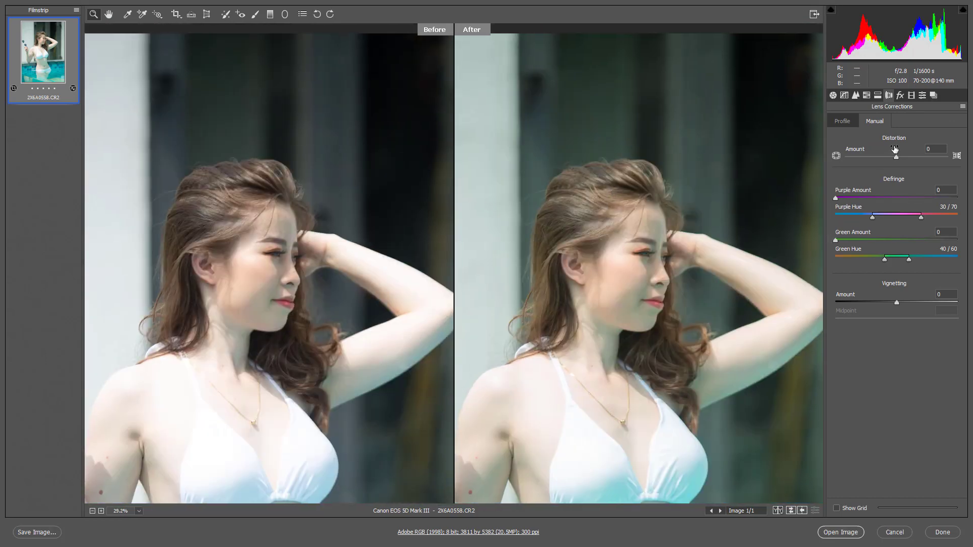
pyautogui.moveTo(764, 263); pyautogui.dragTo(714, 232)
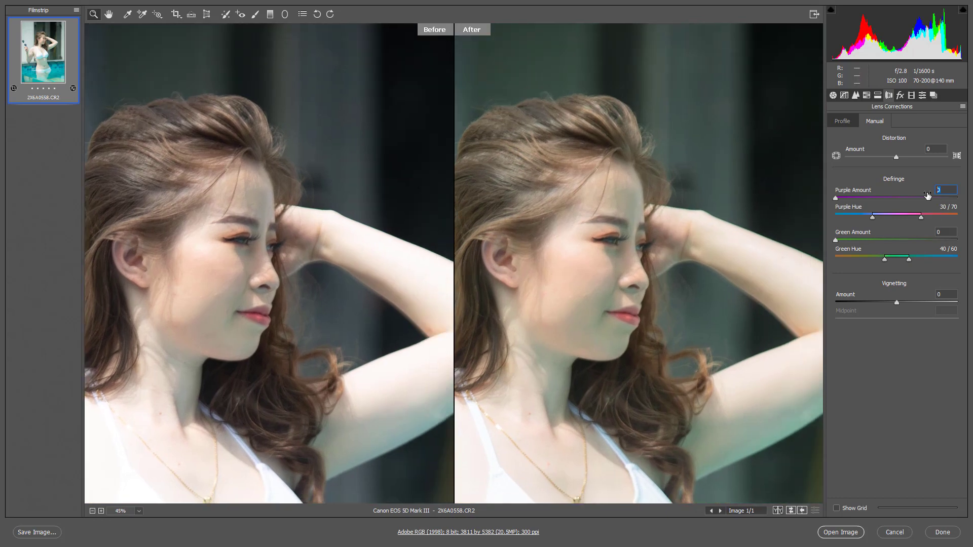
pyautogui.press('Tab')
pyautogui.write('1')
# Step: Try adding a grain effect to the photo
pyautogui.click(900, 96)
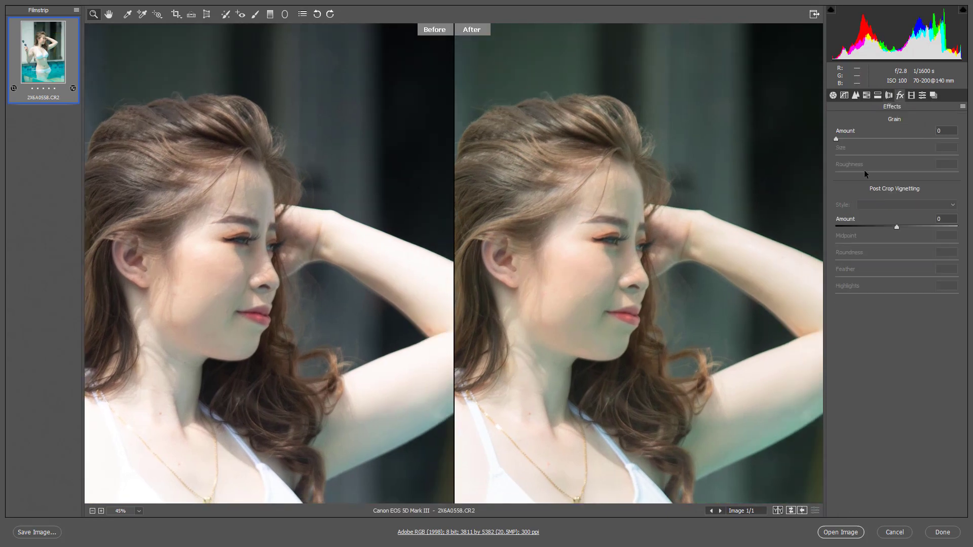
pyautogui.hotkey('ctrl', '-')
pyautogui.moveTo(858, 138); pyautogui.dragTo(908, 139)
pyautogui.doubleClick(908, 139)
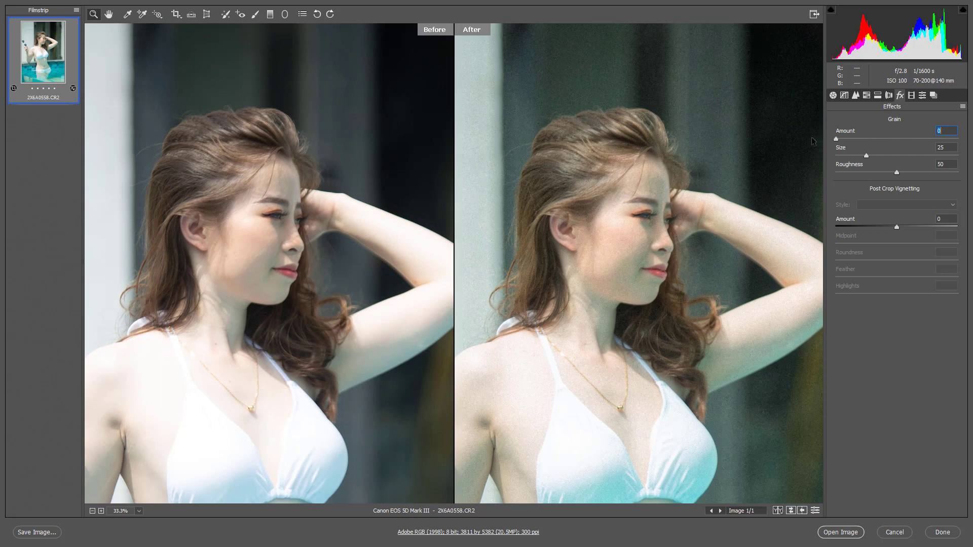
# Step: Calibrate the Green Primary to hue -14, saturation -12 and the Red Primary to hue +8, saturation +9
pyautogui.click(921, 96)
pyautogui.click(912, 95)
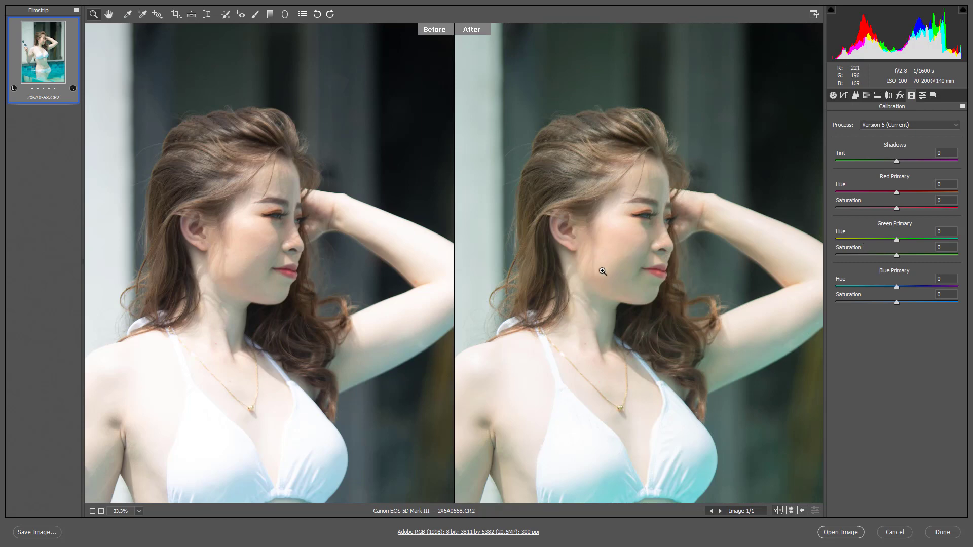
pyautogui.moveTo(611, 338); pyautogui.dragTo(628, 269)
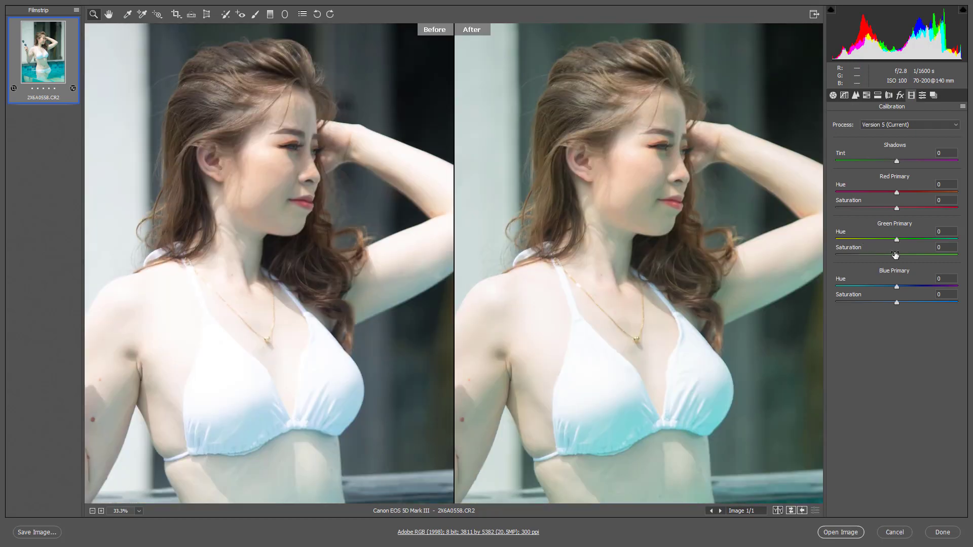
pyautogui.moveTo(896, 243); pyautogui.dragTo(889, 253)
pyautogui.moveTo(897, 193); pyautogui.dragTo(902, 194)
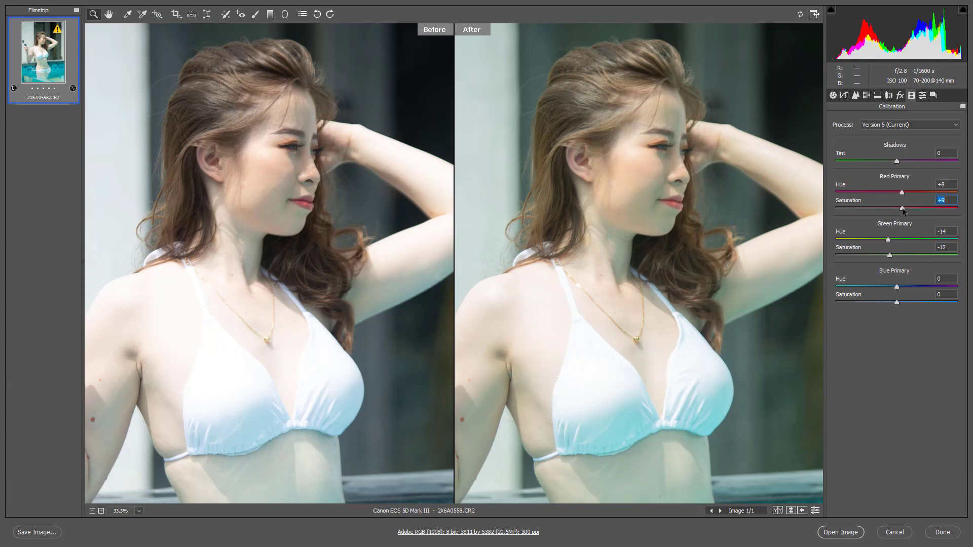
# Step: Refine the calibration to Green Primary hue -5, saturation -10 and Red Primary hue -1, saturation +5
pyautogui.hotkey('ctrl', '0')
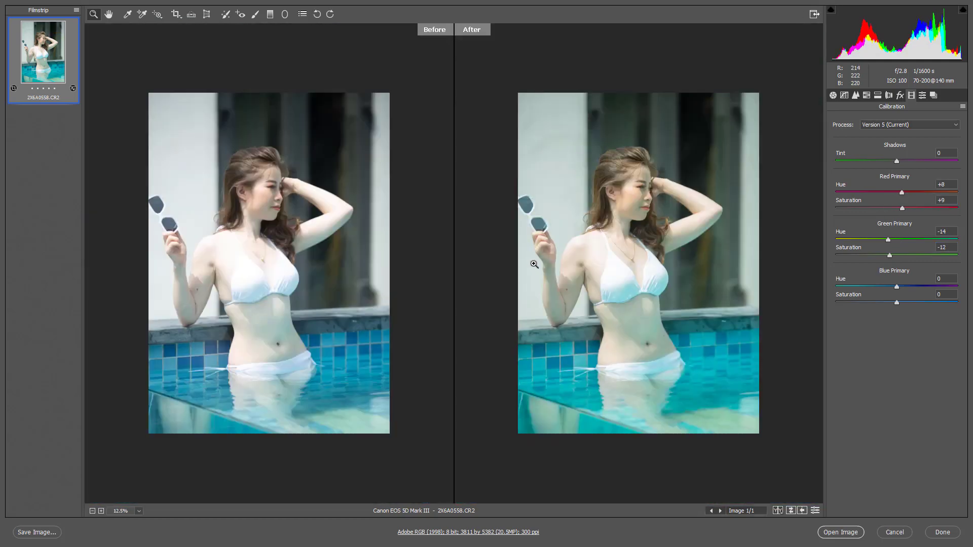
pyautogui.scroll(1, 553, 247)
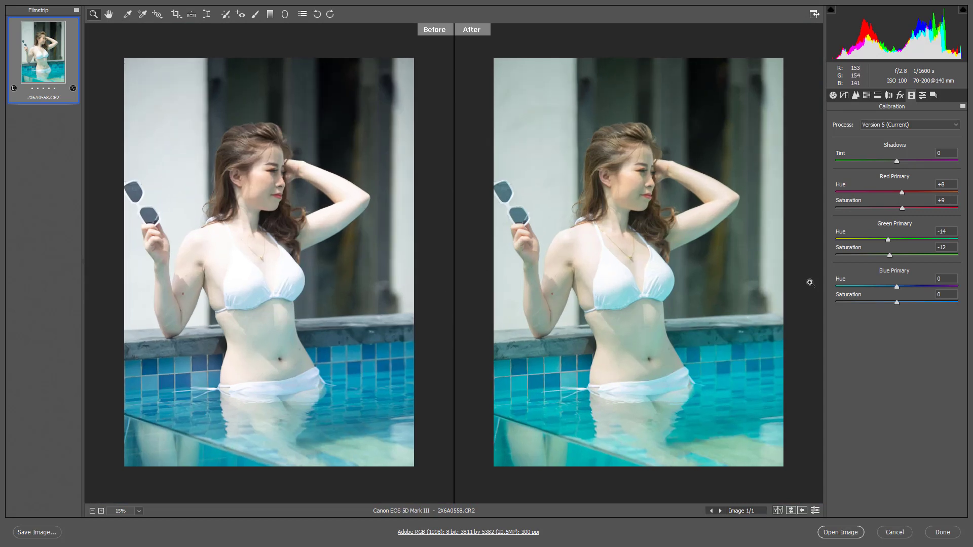
pyautogui.moveTo(889, 241); pyautogui.dragTo(891, 255)
pyautogui.moveTo(901, 193)
pyautogui.mouseDown()
pyautogui.moveTo(889, 206)
pyautogui.moveTo(901, 206)
pyautogui.mouseUp()
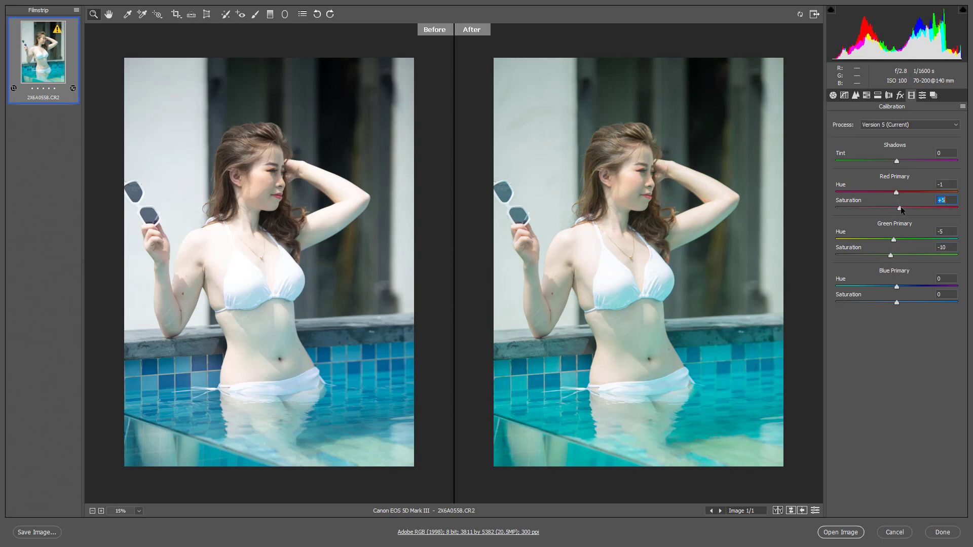
# Step: Set the Blue Primary calibration to hue -14 and saturation -9, checking the skin up close
pyautogui.moveTo(896, 302)
pyautogui.mouseDown()
pyautogui.moveTo(911, 303)
pyautogui.moveTo(886, 302)
pyautogui.moveTo(889, 289)
pyautogui.mouseUp()
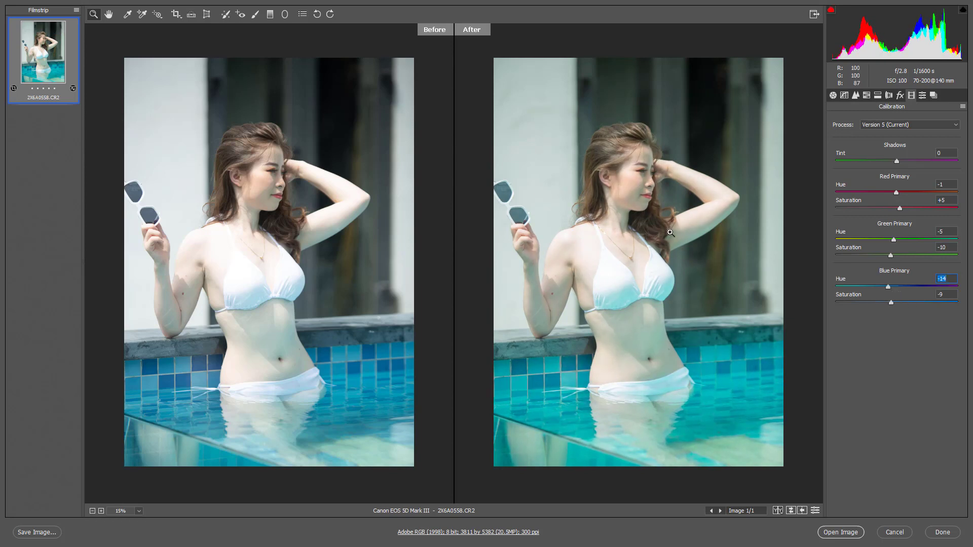
pyautogui.scroll(1, 622, 180)
pyautogui.scroll(2, 621, 181)
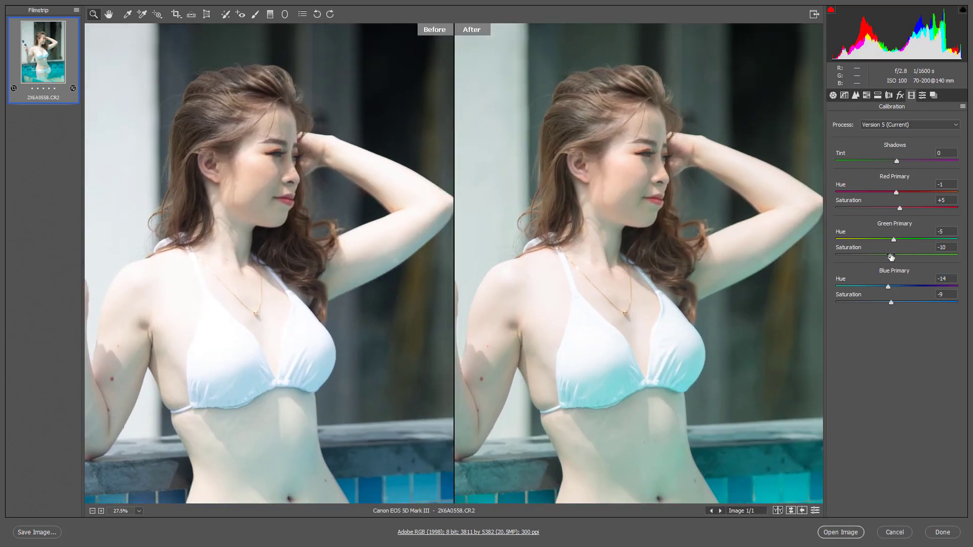
# Step: Open the developed raw image in Photoshop and duplicate the Background layer
pyautogui.click(840, 532)
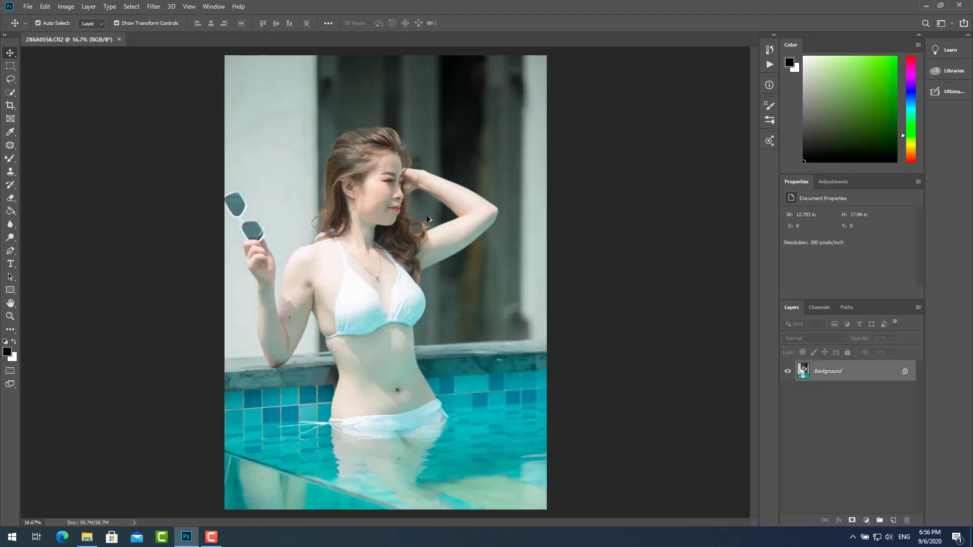
pyautogui.hotkey('ctrl', 'j')
pyautogui.hotkey('ctrl', 'z')
pyautogui.moveTo(860, 379); pyautogui.dragTo(892, 521)
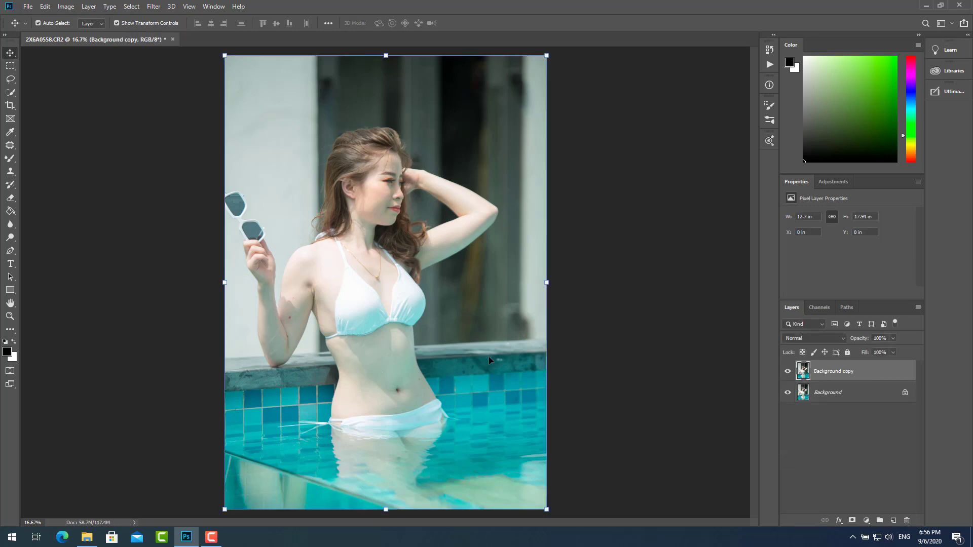
pyautogui.hotkey('ctrl', 'j')
pyautogui.moveTo(850, 377); pyautogui.dragTo(907, 520)
# Step: Start the Imagenomic Portraiture filter on the layer copy and set the enhancement brightness to 0 and softness to 12
pyautogui.click(154, 6)
pyautogui.moveTo(205, 234)
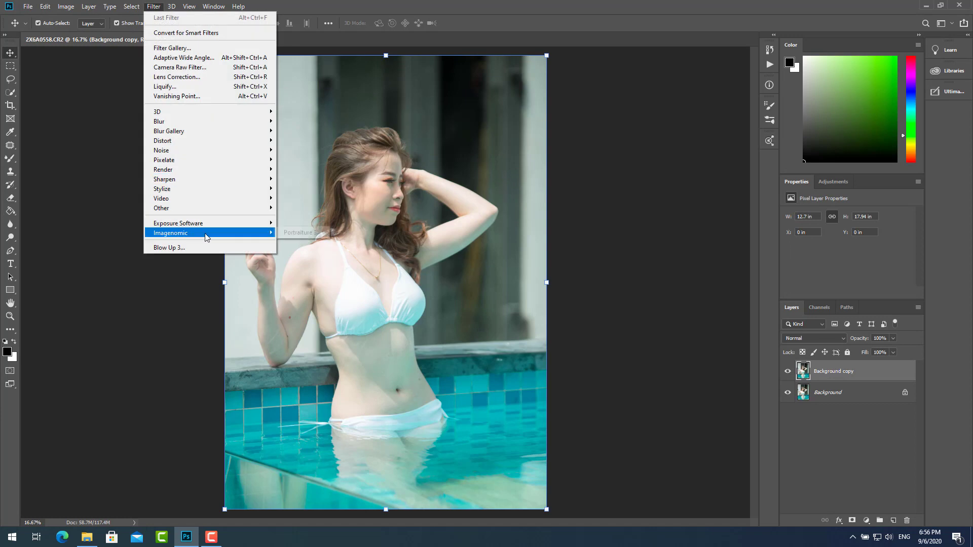
pyautogui.click(292, 233)
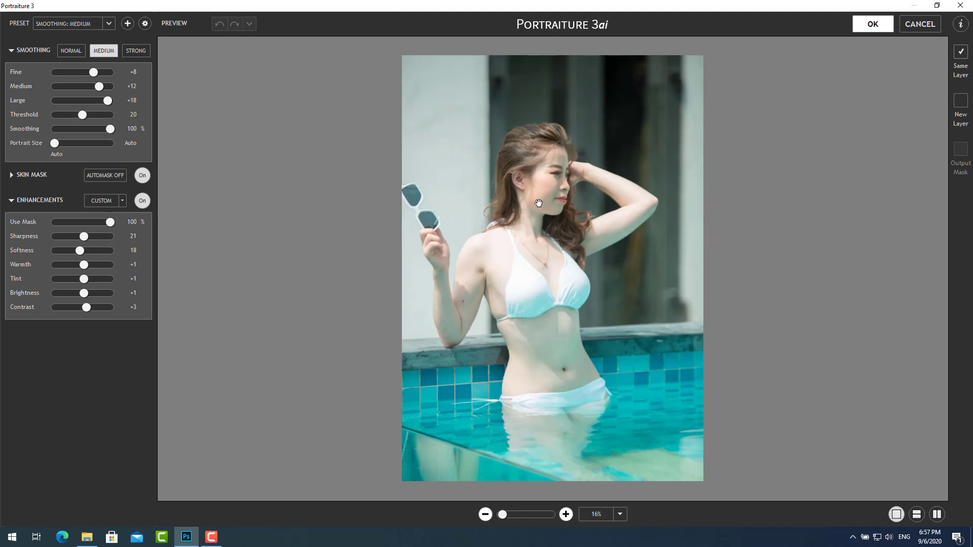
pyautogui.press('alt')
pyautogui.moveTo(86, 295); pyautogui.dragTo(87, 308)
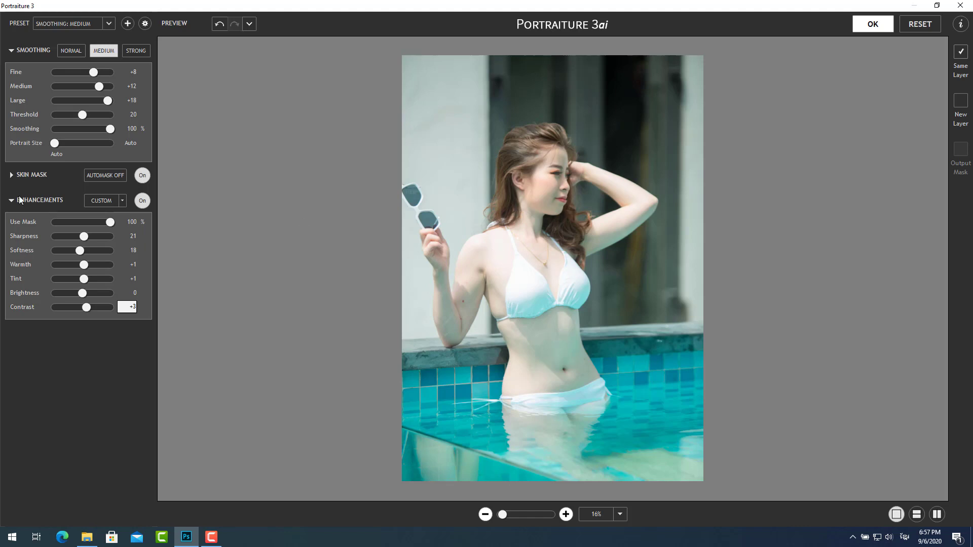
pyautogui.click(548, 246)
pyautogui.moveTo(73, 253); pyautogui.dragTo(65, 253)
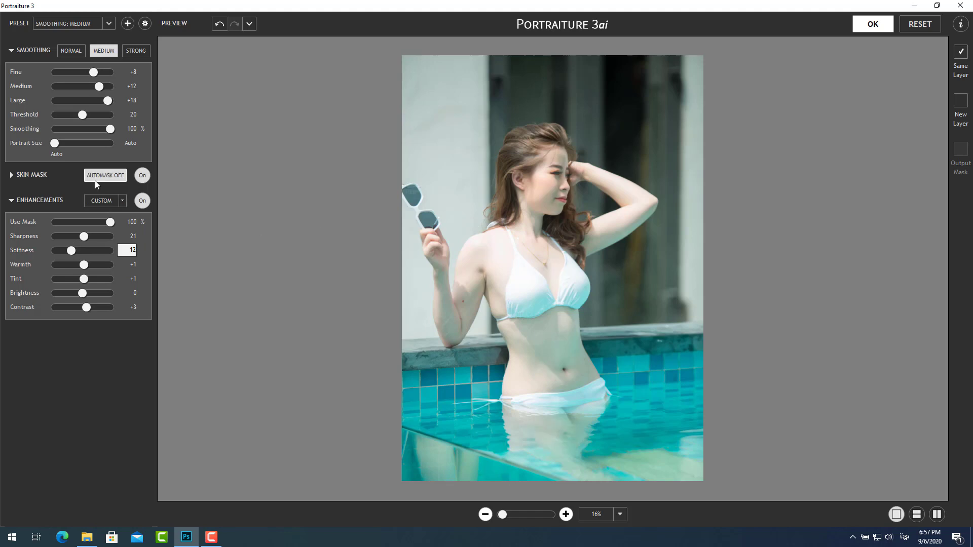
# Step: Sample skin tones from the face and arm for the Portraiture skin mask, and apply the smoothing
pyautogui.click(16, 173)
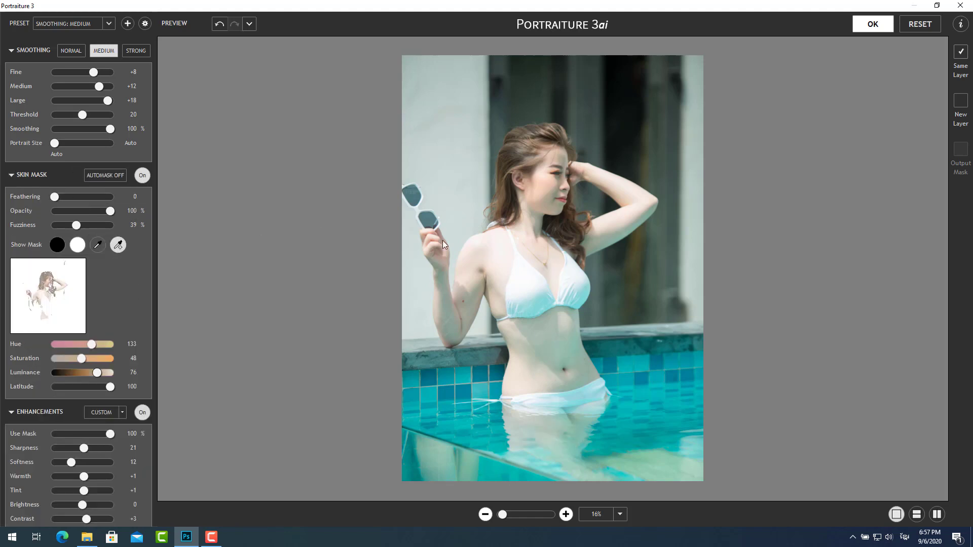
pyautogui.click(565, 159)
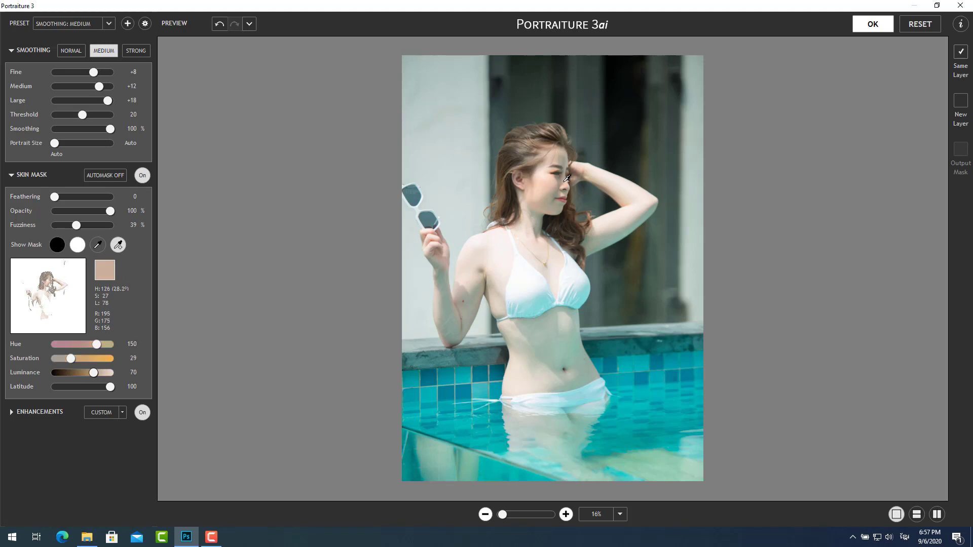
pyautogui.click(567, 177)
pyautogui.click(462, 297)
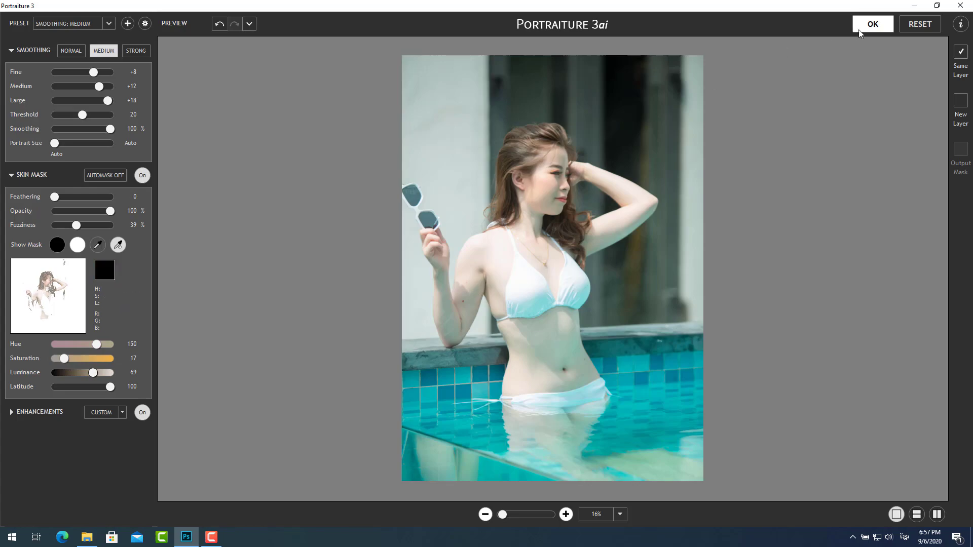
pyautogui.click(873, 24)
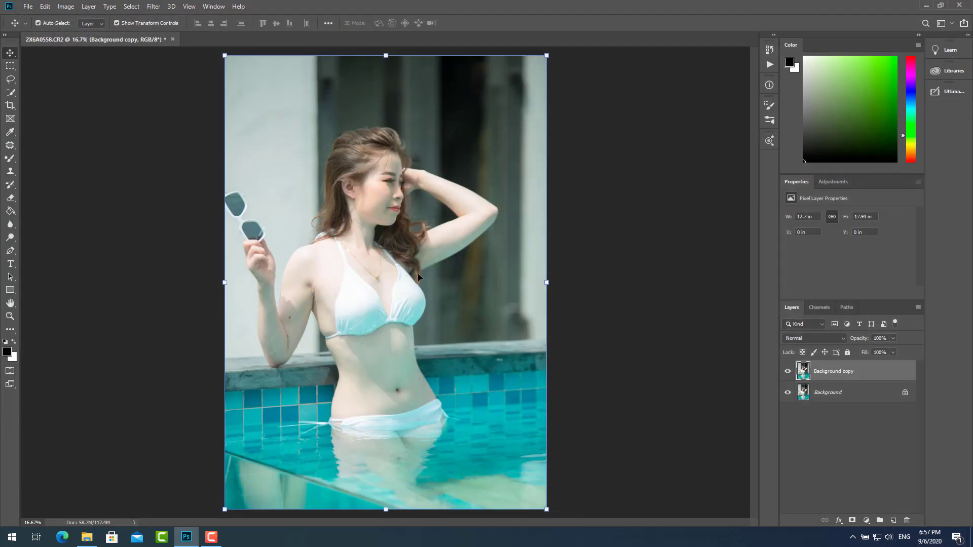
# Step: Compare the portrait with and without the smoothed Background copy layer up close
pyautogui.click(705, 442)
pyautogui.scroll(1, 344, 181)
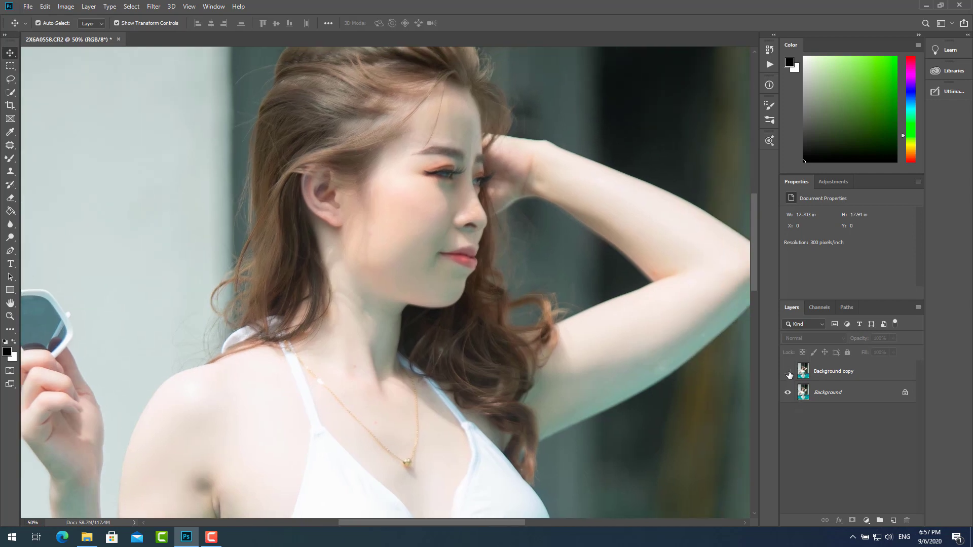
pyautogui.click(788, 372)
pyautogui.scroll(2, 408, 218)
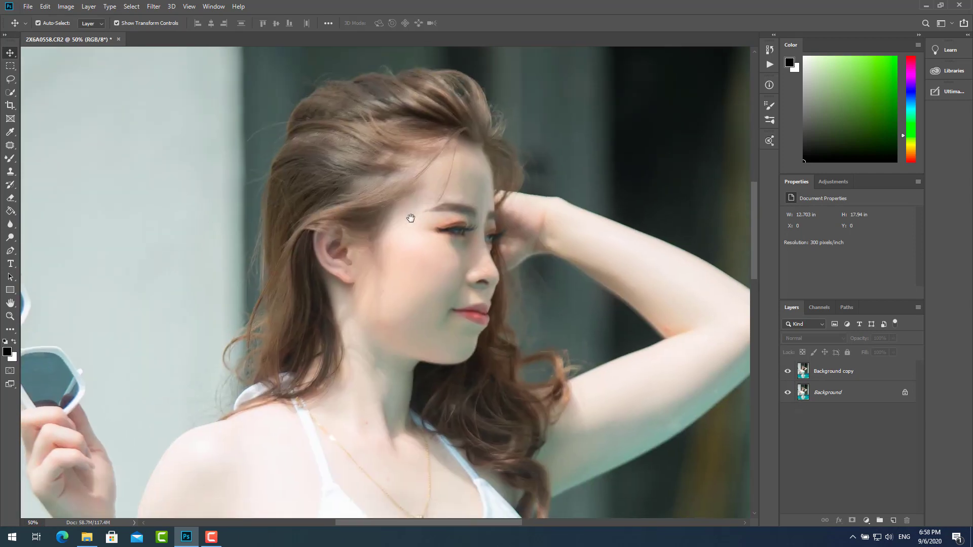
# Step: On the Background copy layer, set the Eraser to 100% opacity and erase the smoothing over the eyes
pyautogui.click(829, 372)
pyautogui.scroll(-1, 410, 267)
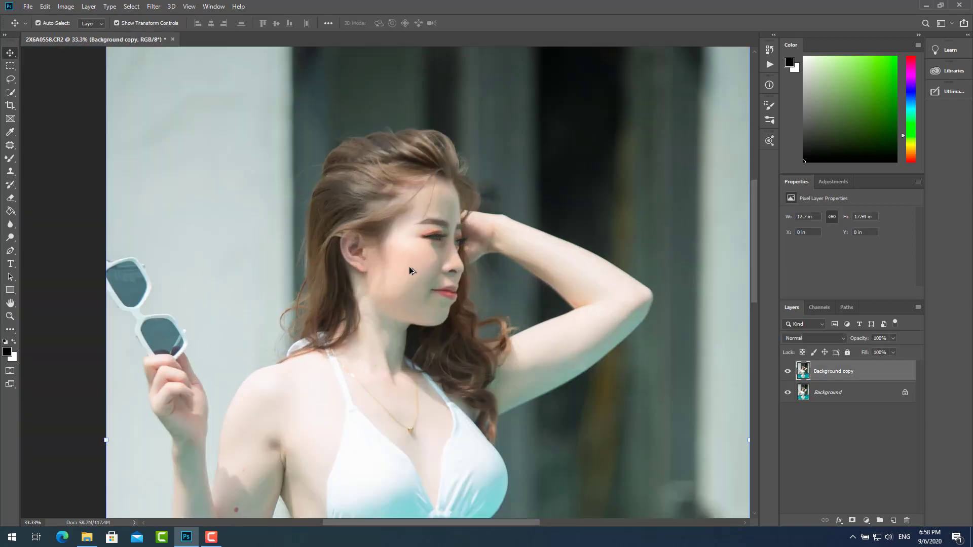
pyautogui.scroll(1, 409, 265)
pyautogui.scroll(1, 412, 266)
pyautogui.scroll(1, 425, 270)
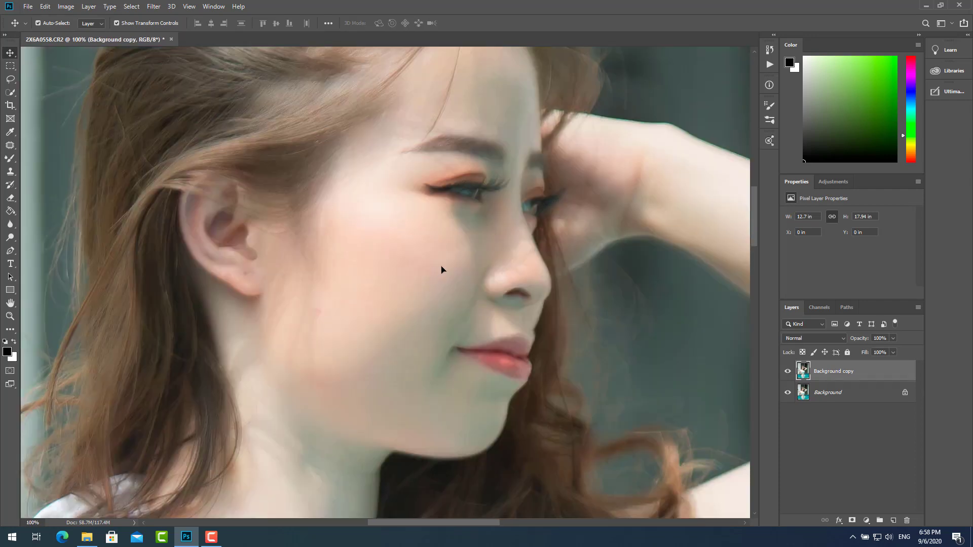
pyautogui.click(10, 198)
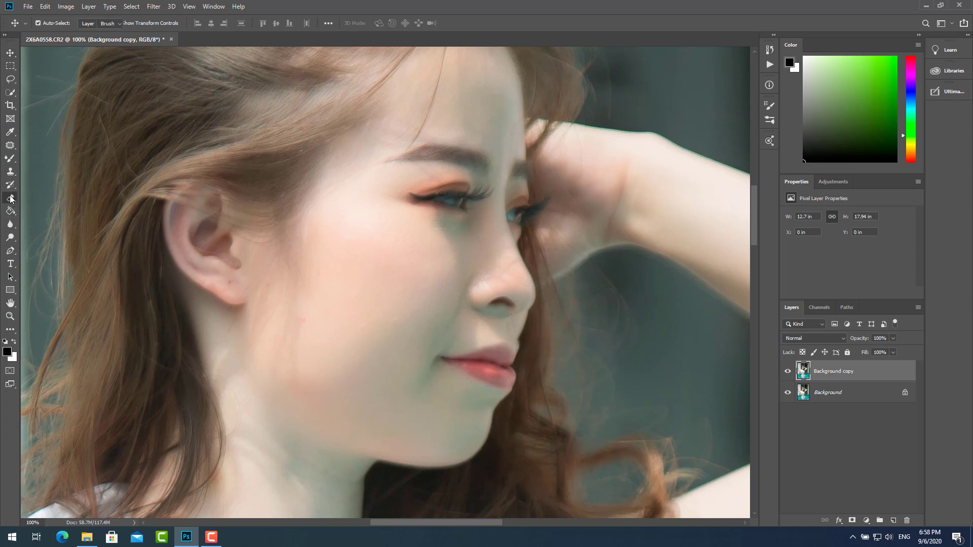
pyautogui.moveTo(137, 23); pyautogui.dragTo(112, 24)
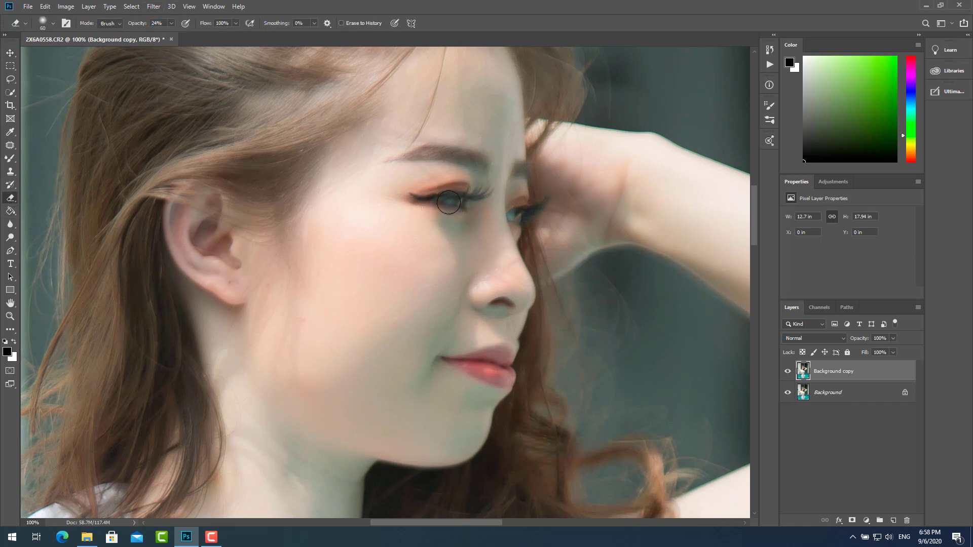
pyautogui.press('0')
pyautogui.scroll(-3, 243, 354)
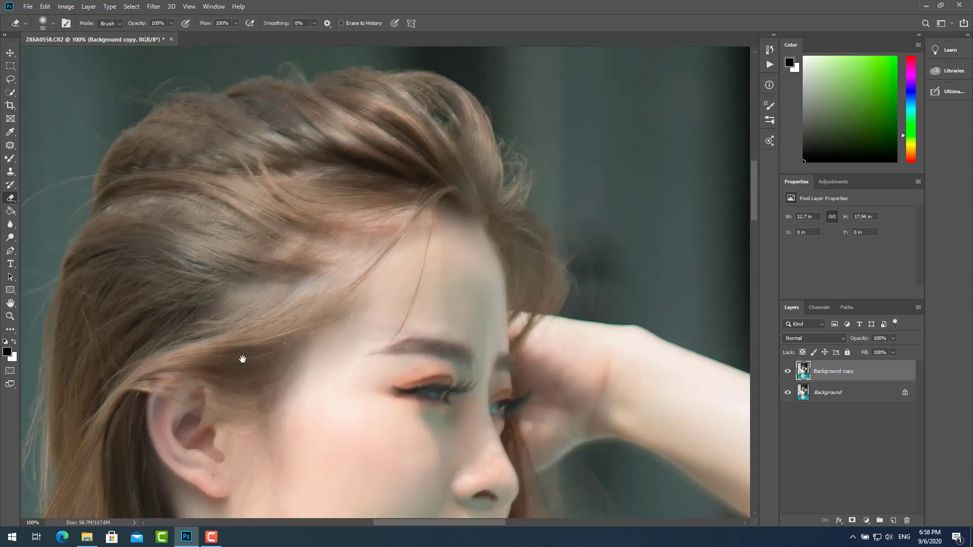
# Step: Enlarge the Eraser to 250 and erase the smoothing over the hair and other non-skin details
pyautogui.press(']')
pyautogui.press(']')
pyautogui.press(']')
pyautogui.press(']')
pyautogui.press(']')
pyautogui.press(']')
pyautogui.press(']')
pyautogui.press(']')
pyautogui.press(']')
pyautogui.press(']')
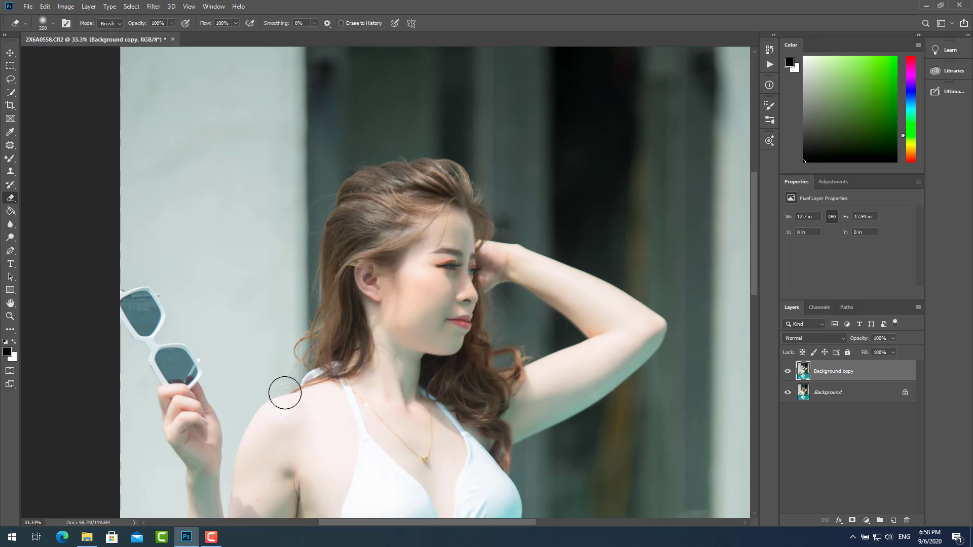
pyautogui.moveTo(367, 469)
pyautogui.mouseDown()
pyautogui.moveTo(419, 126)
pyautogui.moveTo(335, 334)
pyautogui.mouseUp()
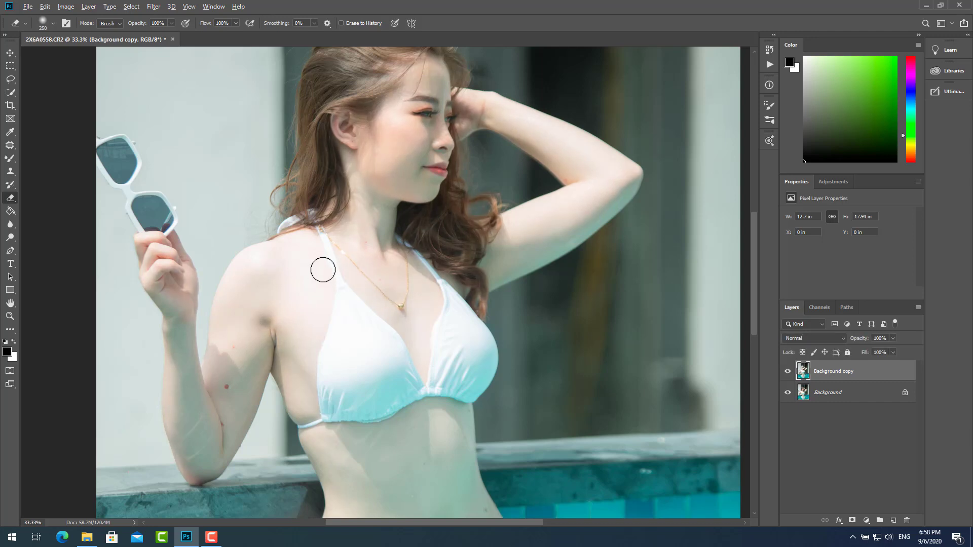
# Step: Stamp all visible layers into a new merged layer above Background copy
pyautogui.hotkey('ctrl', '-')
pyautogui.hotkey('ctrl', '-')
pyautogui.hotkey('ctrl', '-')
pyautogui.click(10, 53)
pyautogui.click(130, 185)
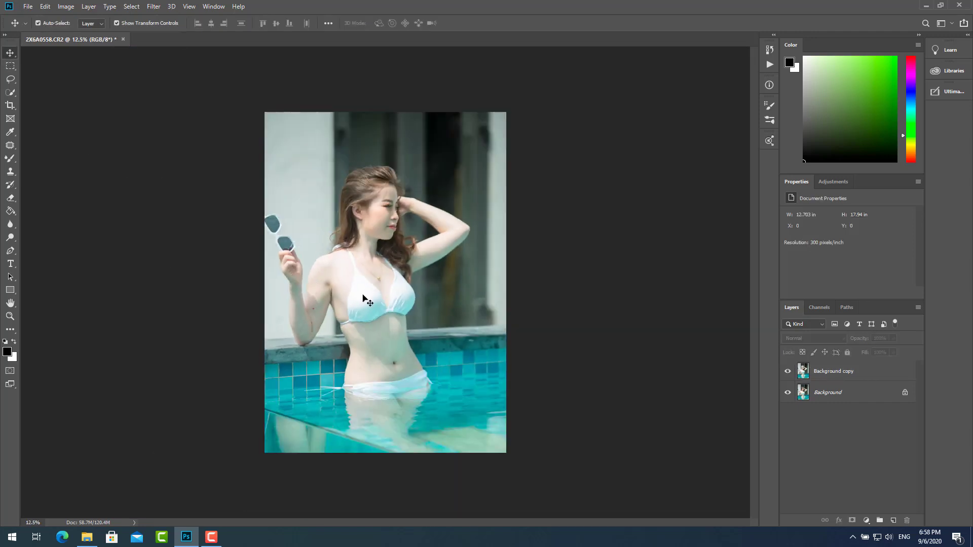
pyautogui.hotkey('ctrl', '+')
pyautogui.click(811, 378)
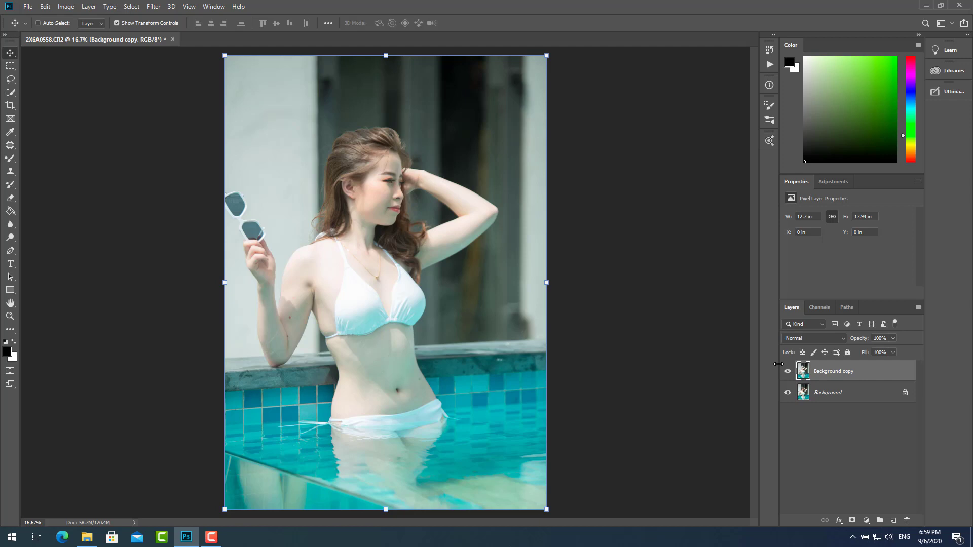
pyautogui.hotkey('ctrl', 'alt', 'shift', 'e')
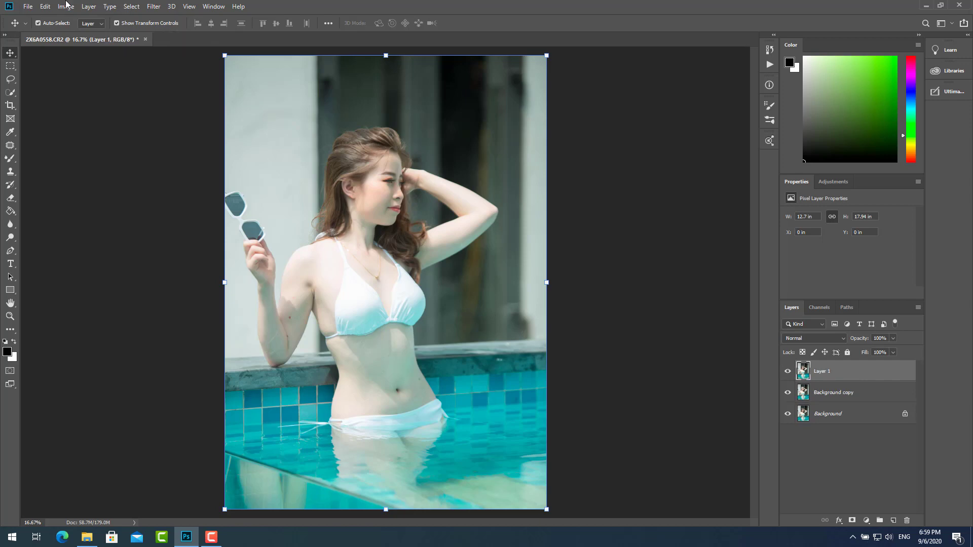
# Step: Open the merged layer in Exposure X5, check the Overcast look against the original and apply it
pyautogui.click(154, 6)
pyautogui.click(296, 221)
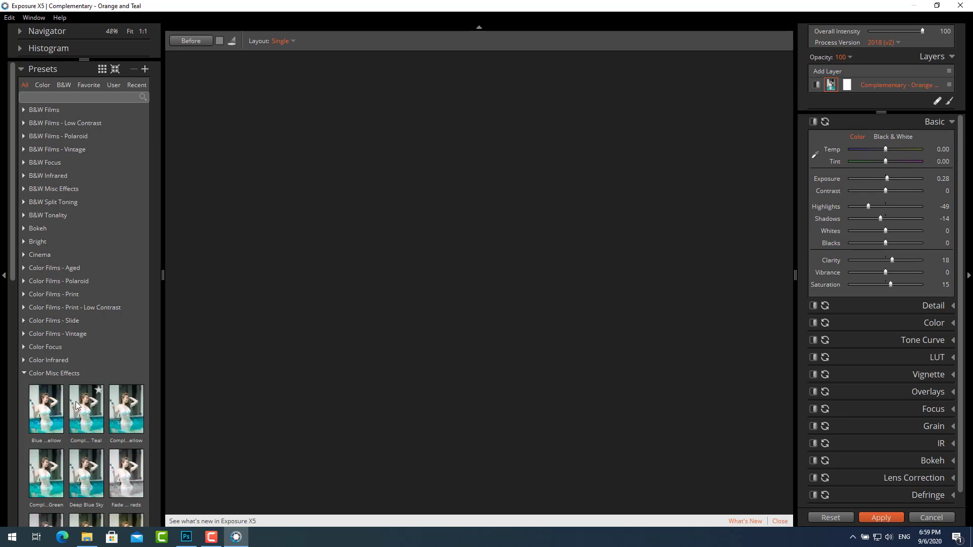
pyautogui.scroll(-3, 118, 434)
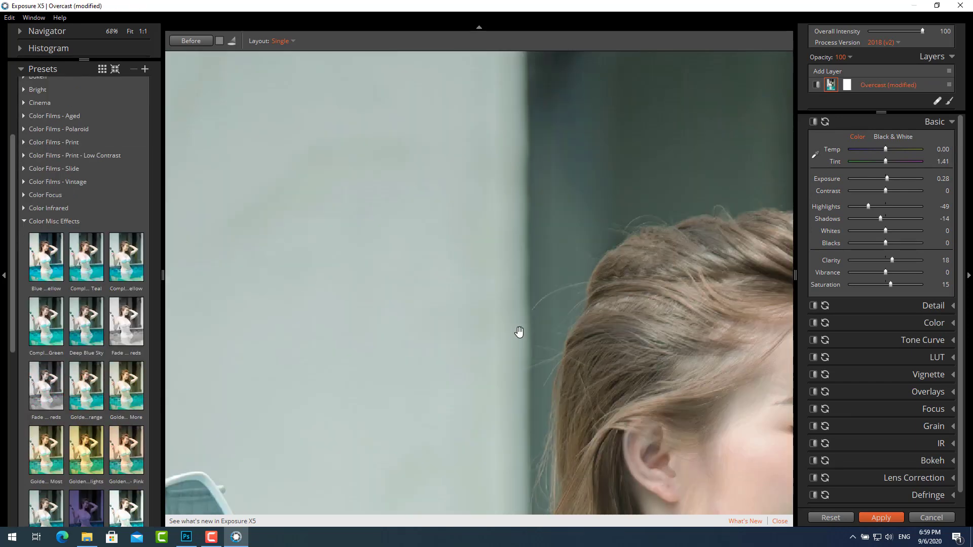
pyautogui.click(519, 332)
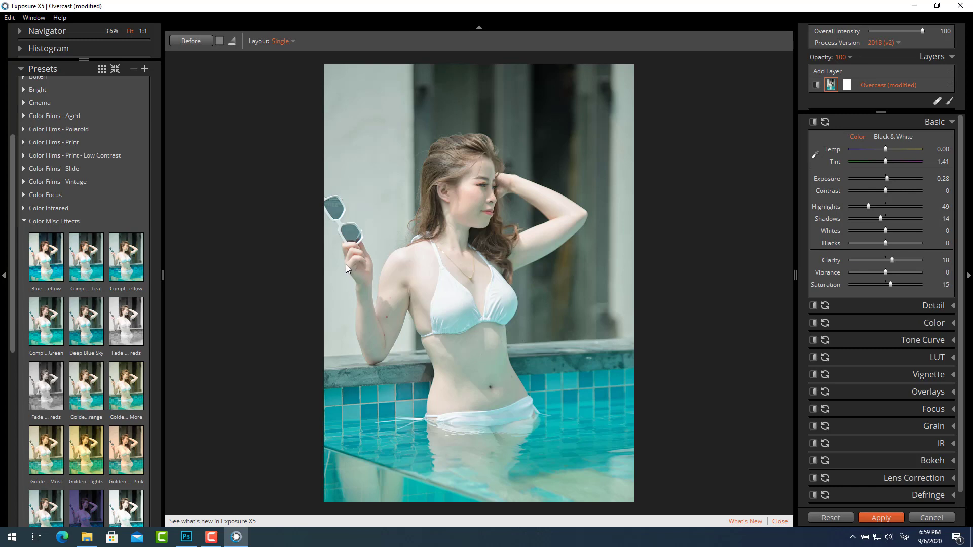
pyautogui.click(195, 41)
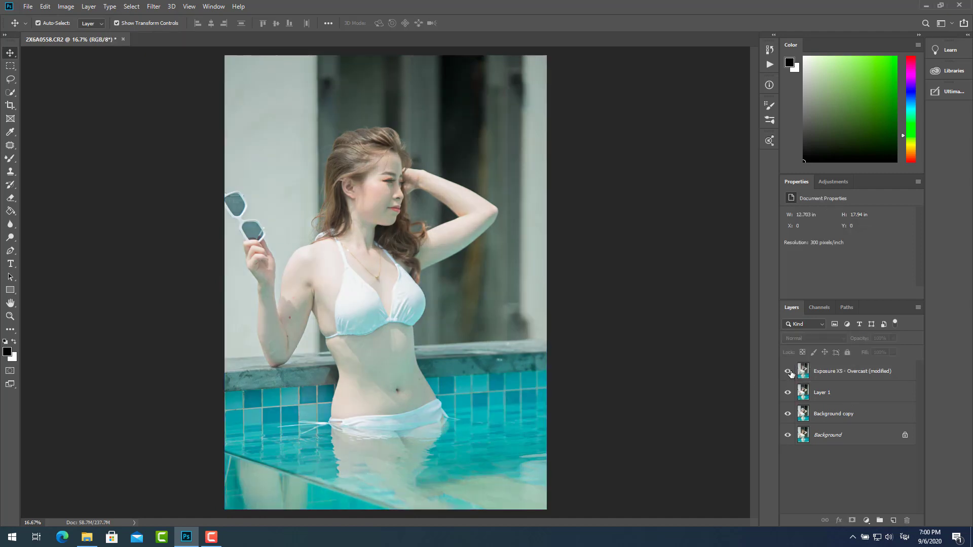
# Step: Compare the image with and without the Exposure X5 Overcast layer
pyautogui.click(787, 371)
pyautogui.click(788, 371)
pyautogui.scroll(-1, 378, 275)
pyautogui.scroll(2, 381, 269)
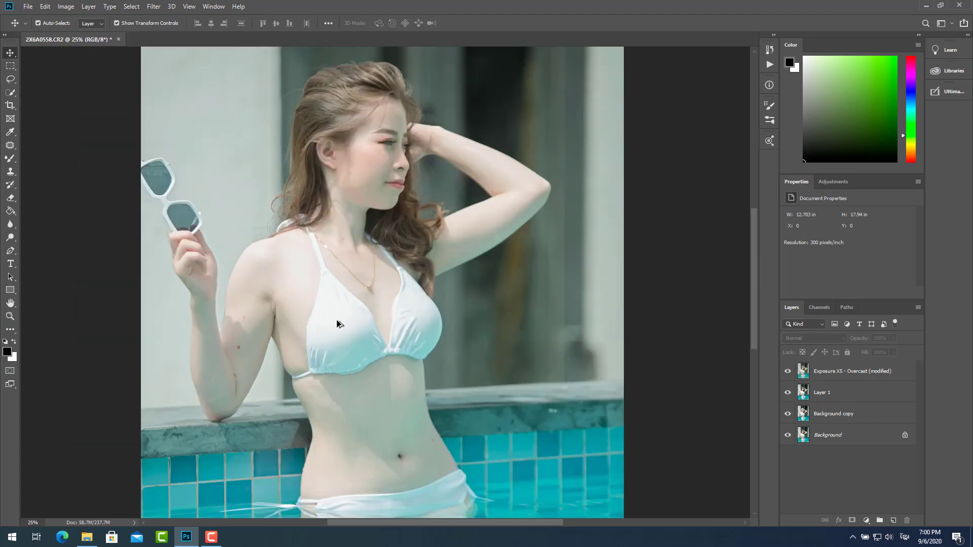
pyautogui.scroll(-1, 336, 321)
# Step: Duplicate the Exposure X5 Overcast layer and patch out the moles on the upper arm with the Patch tool
pyautogui.click(824, 379)
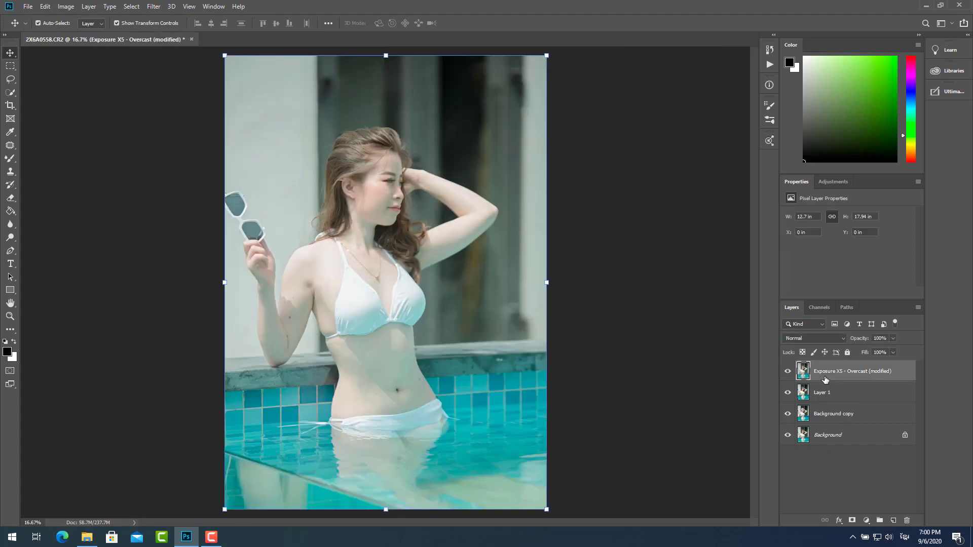
pyautogui.hotkey('ctrl', 'j')
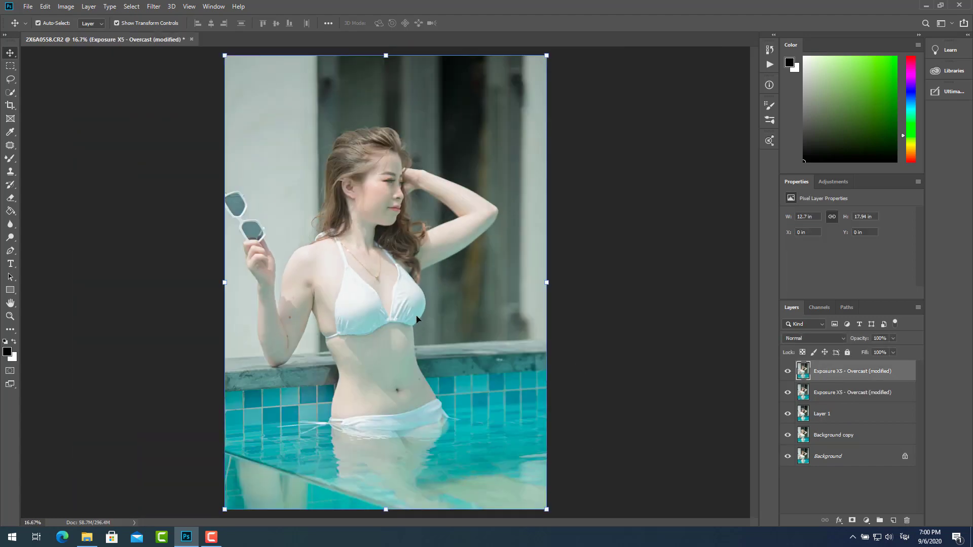
pyautogui.scroll(3, 385, 355)
pyautogui.scroll(-3, 365, 390)
pyautogui.hscroll(-1, 365, 304)
pyautogui.press('j')
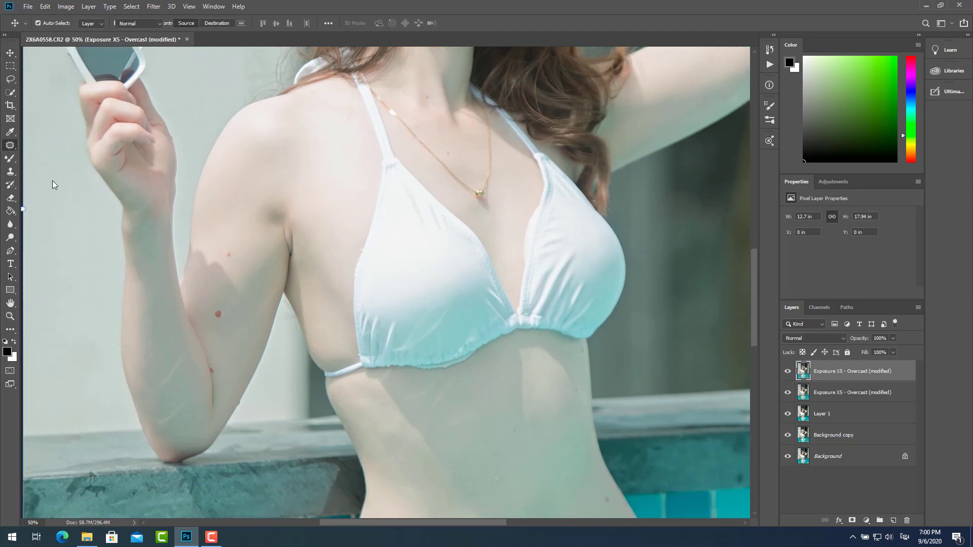
pyautogui.moveTo(213, 308); pyautogui.dragTo(223, 329)
pyautogui.moveTo(232, 245)
pyautogui.mouseDown()
pyautogui.moveTo(235, 254)
pyautogui.moveTo(233, 245)
pyautogui.mouseUp()
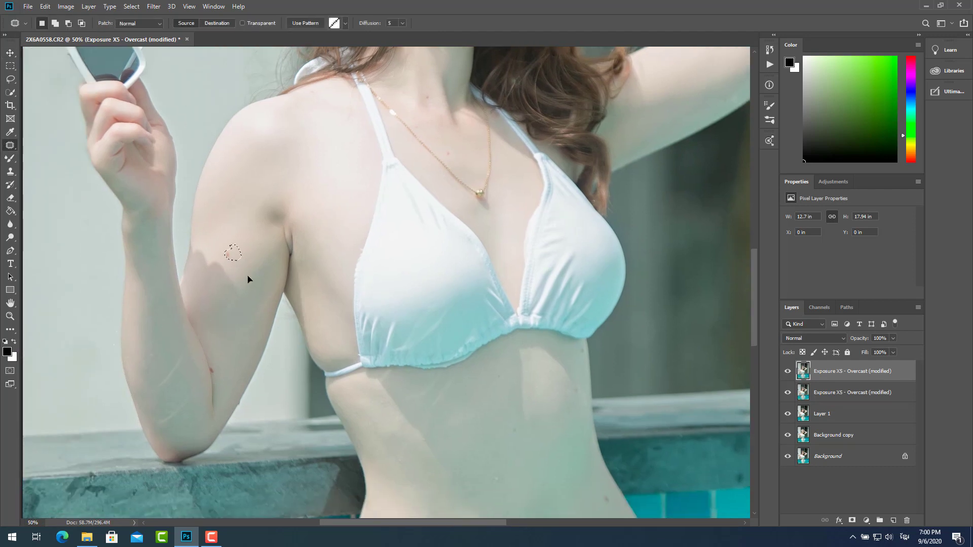
pyautogui.hotkey('ctrl', 'd')
# Step: Patch out the small blemishes on the chest and neck around the necklace
pyautogui.moveTo(203, 305)
pyautogui.mouseDown()
pyautogui.moveTo(198, 335)
pyautogui.moveTo(121, 442)
pyautogui.mouseUp()
pyautogui.moveTo(361, 288); pyautogui.dragTo(362, 288)
pyautogui.scroll(1, 353, 294)
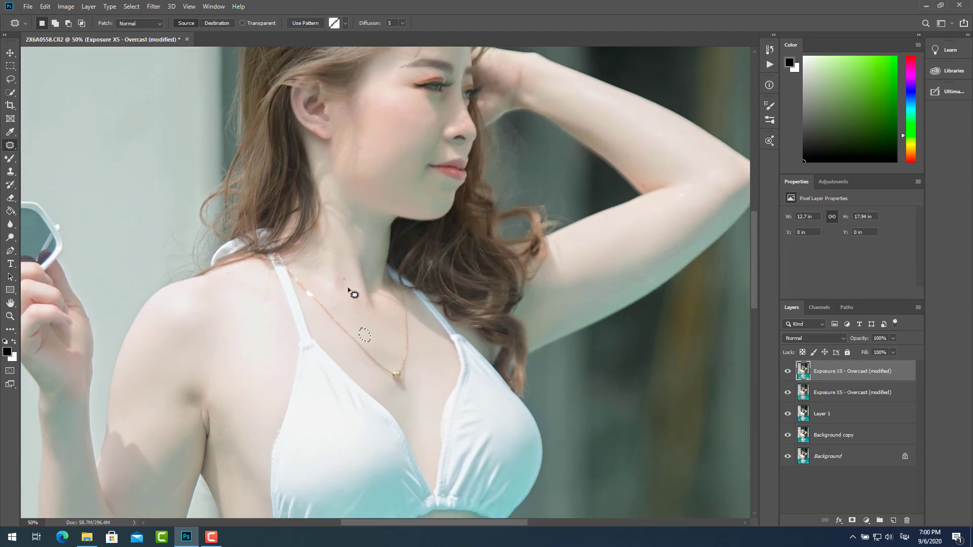
pyautogui.hotkey('ctrl', 'd')
pyautogui.moveTo(231, 269); pyautogui.dragTo(230, 282)
pyautogui.moveTo(282, 350); pyautogui.dragTo(156, 511)
pyautogui.moveTo(241, 306)
pyautogui.mouseDown()
pyautogui.moveTo(242, 297)
pyautogui.moveTo(291, 302)
pyautogui.mouseUp()
# Step: Patch out the spots on the waist and abdomen, then compare the retouched layer with the one below
pyautogui.moveTo(259, 247); pyautogui.dragTo(132, 146)
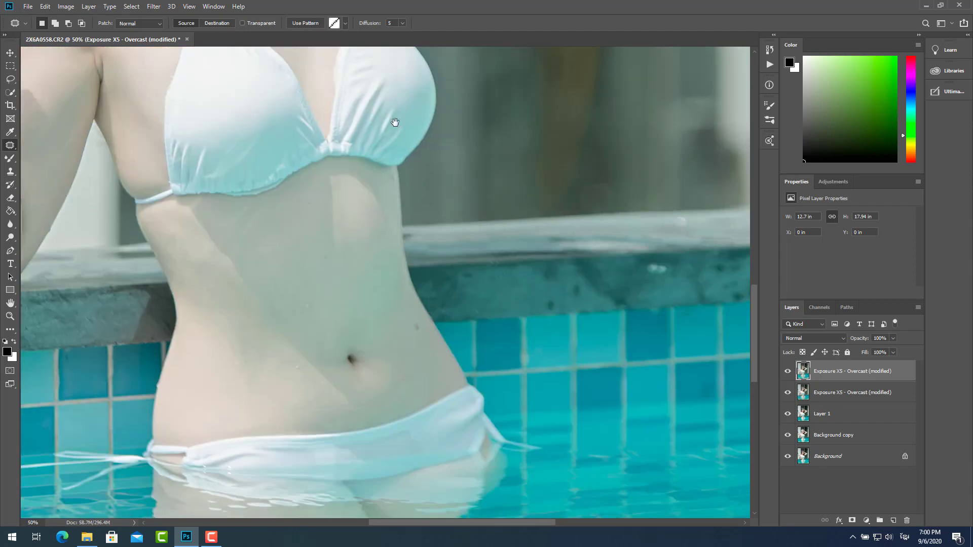
pyautogui.moveTo(416, 318)
pyautogui.mouseDown()
pyautogui.moveTo(427, 329)
pyautogui.moveTo(415, 320)
pyautogui.mouseUp()
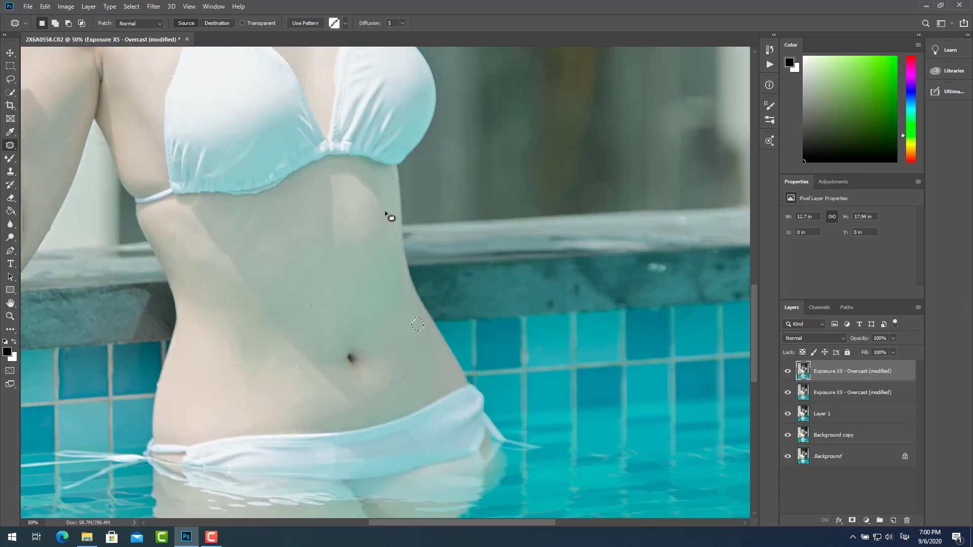
pyautogui.moveTo(386, 213); pyautogui.dragTo(365, 205)
pyautogui.moveTo(390, 173)
pyautogui.mouseDown()
pyautogui.moveTo(389, 188)
pyautogui.moveTo(392, 177)
pyautogui.mouseUp()
pyautogui.click(307, 199)
pyautogui.moveTo(333, 258)
pyautogui.mouseDown()
pyautogui.moveTo(326, 250)
pyautogui.moveTo(332, 259)
pyautogui.mouseUp()
pyautogui.moveTo(405, 367)
pyautogui.mouseDown()
pyautogui.moveTo(400, 391)
pyautogui.moveTo(300, 356)
pyautogui.mouseUp()
pyautogui.scroll(-3, 190, 415)
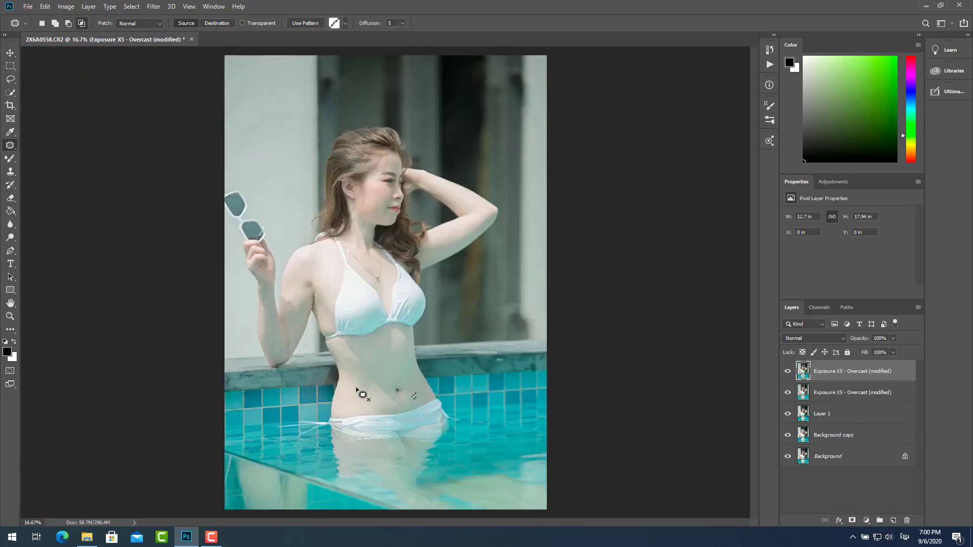
pyautogui.hotkey('ctrl', 'd')
pyautogui.scroll(2, 394, 406)
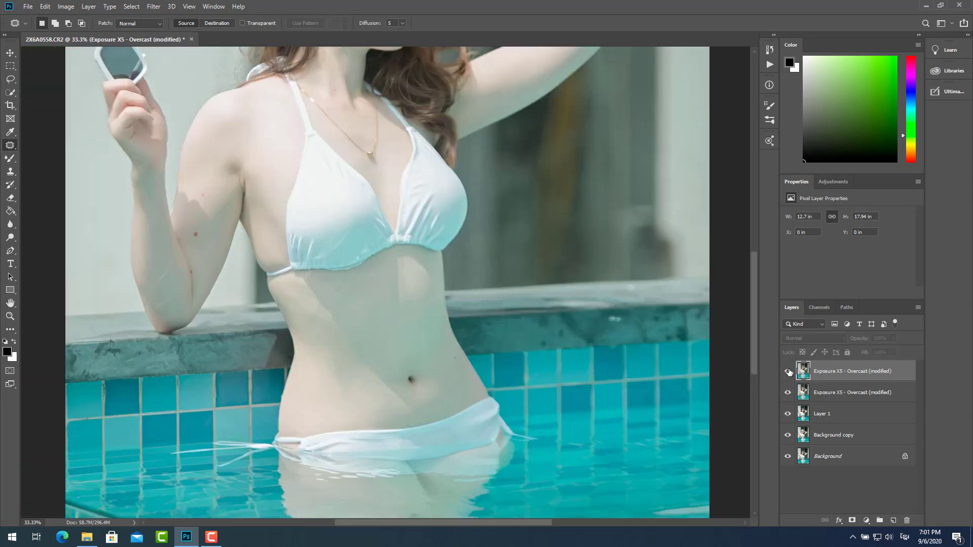
pyautogui.scroll(-2, 355, 333)
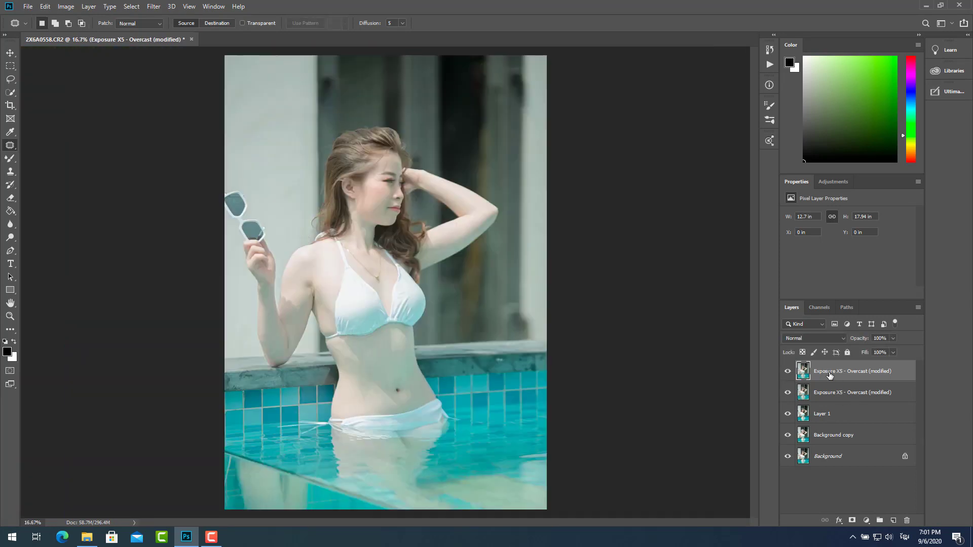
# Step: Stamp the visible layers into a new merged layer and open it in the Liquify filter
pyautogui.hotkey('ctrl', 'alt', 'shift', 'e')
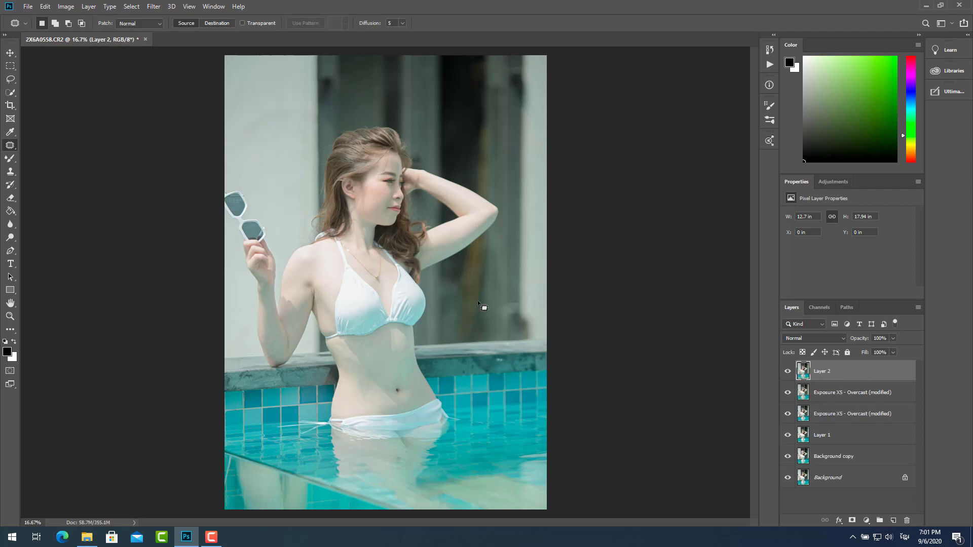
pyautogui.click(153, 7)
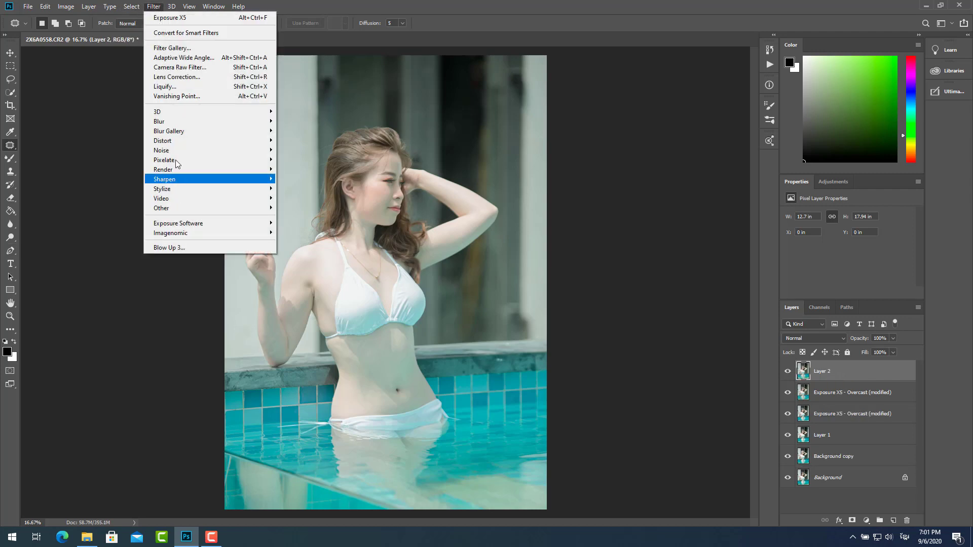
pyautogui.click(191, 87)
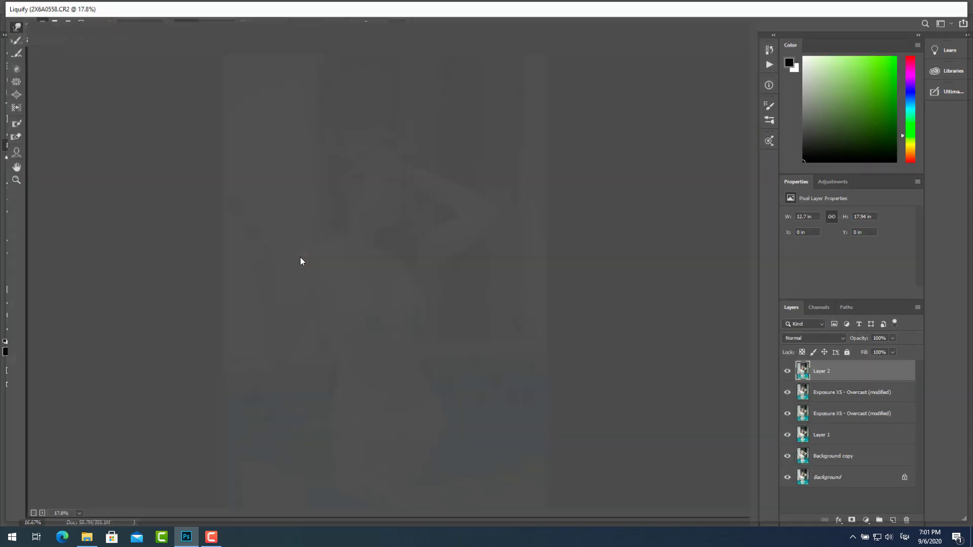
# Step: Push in the inner side of the lowered arm with the Forward Warp tool at brush size 600
pyautogui.hotkey('ctrl', '+')
pyautogui.hotkey('ctrl', '+')
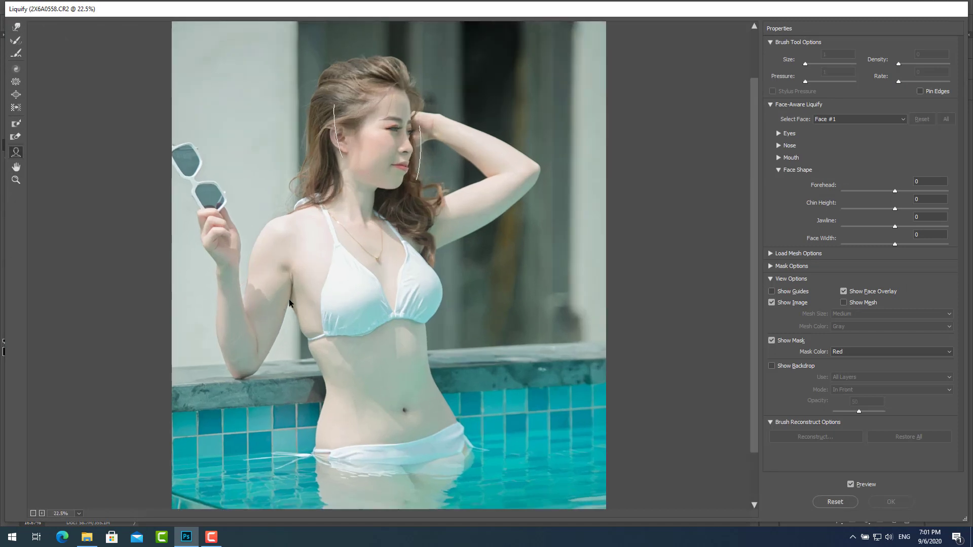
pyautogui.moveTo(313, 287); pyautogui.dragTo(417, 275)
pyautogui.click(16, 27)
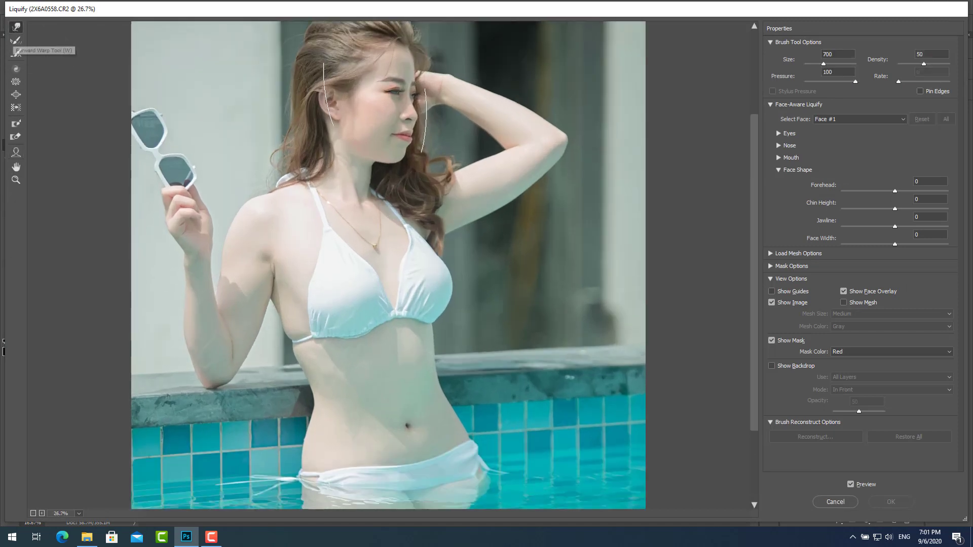
pyautogui.press('[')
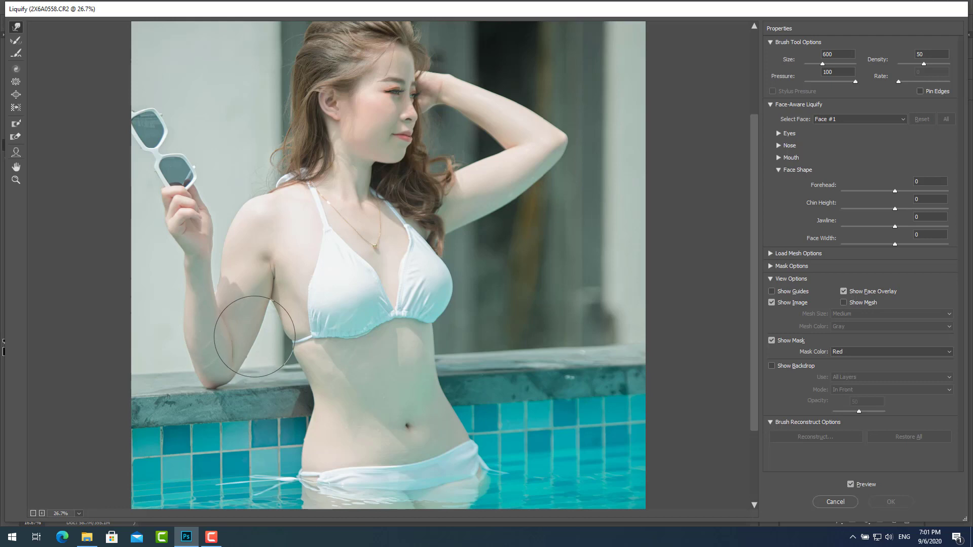
pyautogui.press(']')
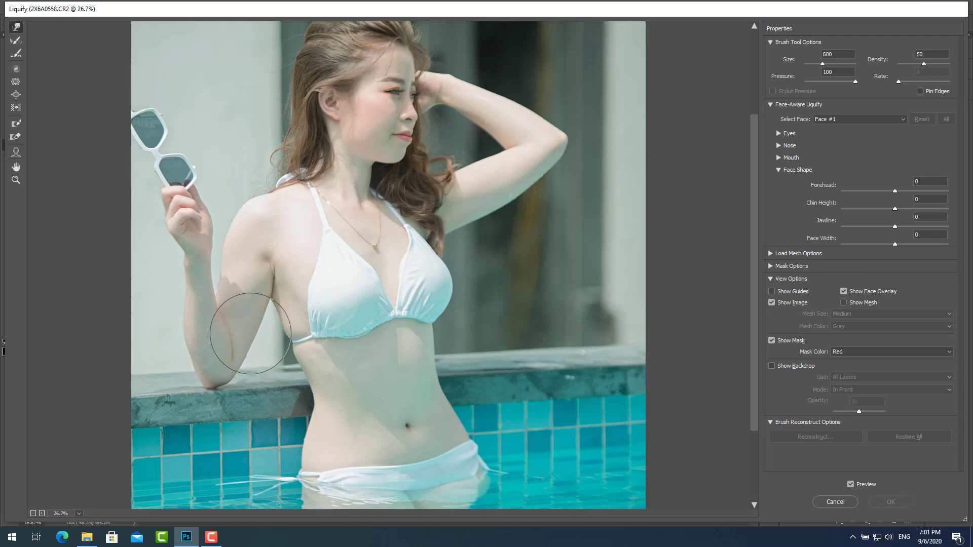
pyautogui.moveTo(250, 334); pyautogui.dragTo(250, 315)
# Step: Slim the lowered forearm and elbow with smaller and larger Forward Warp brushes, sizes 300 to 600
pyautogui.press('[')
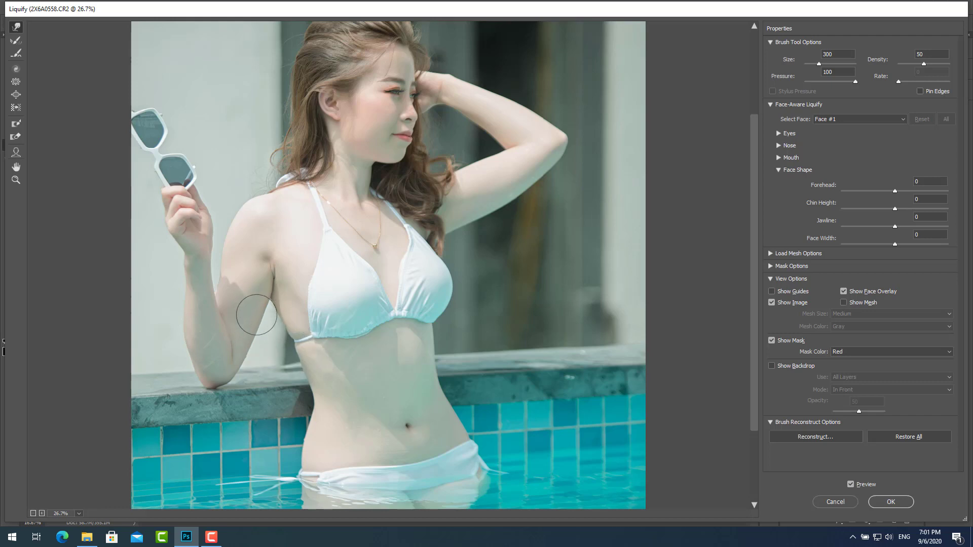
pyautogui.press(']')
pyautogui.press(']')
pyautogui.press(']')
pyautogui.press(']')
pyautogui.press(']')
pyautogui.press(']')
pyautogui.moveTo(253, 327)
pyautogui.mouseDown()
pyautogui.moveTo(248, 321)
pyautogui.moveTo(244, 356)
pyautogui.mouseUp()
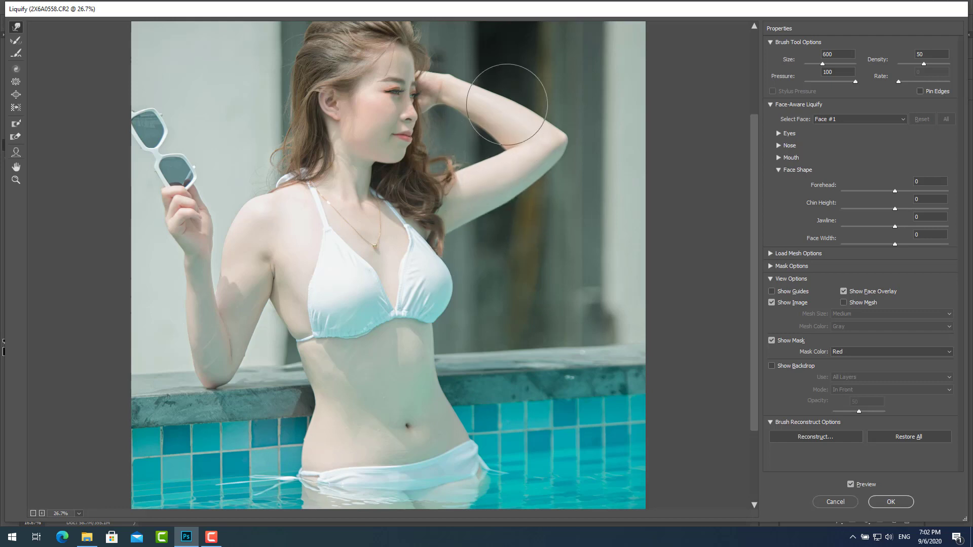
# Step: Refine the body outline with the Forward Warp brush at size 300 and apply the Liquify filter
pyautogui.moveTo(386, 230); pyautogui.dragTo(386, 331)
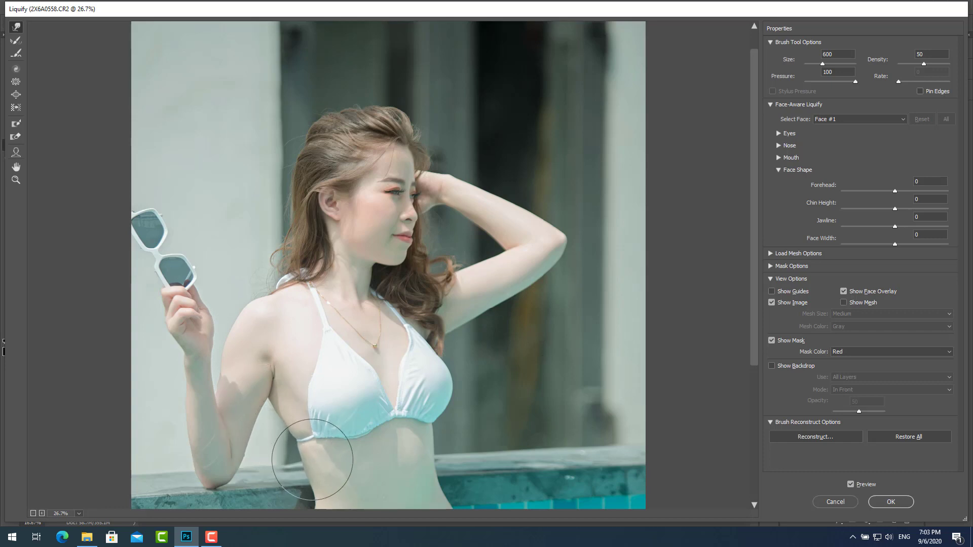
pyautogui.scroll(-3, 312, 460)
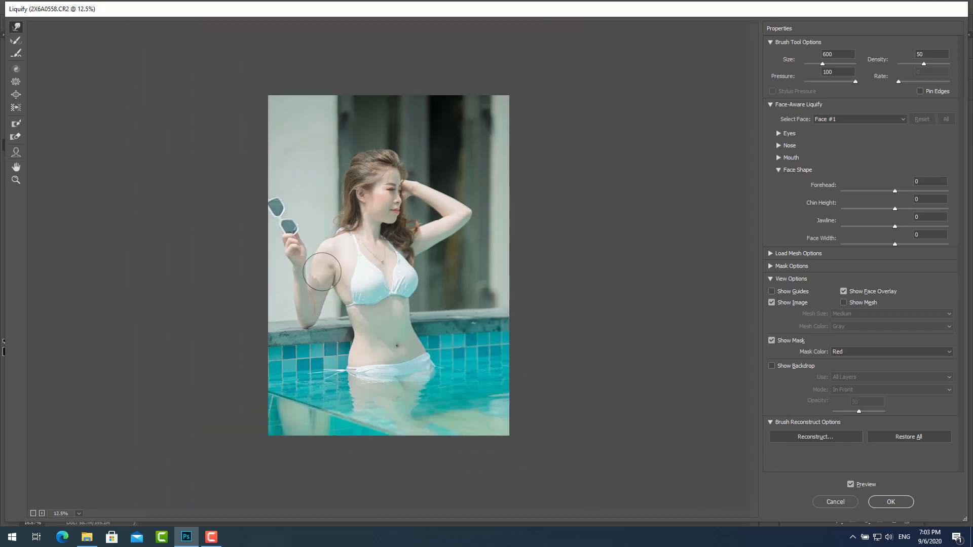
pyautogui.scroll(5, 321, 271)
pyautogui.press('[')
pyautogui.press('[')
pyautogui.press('[')
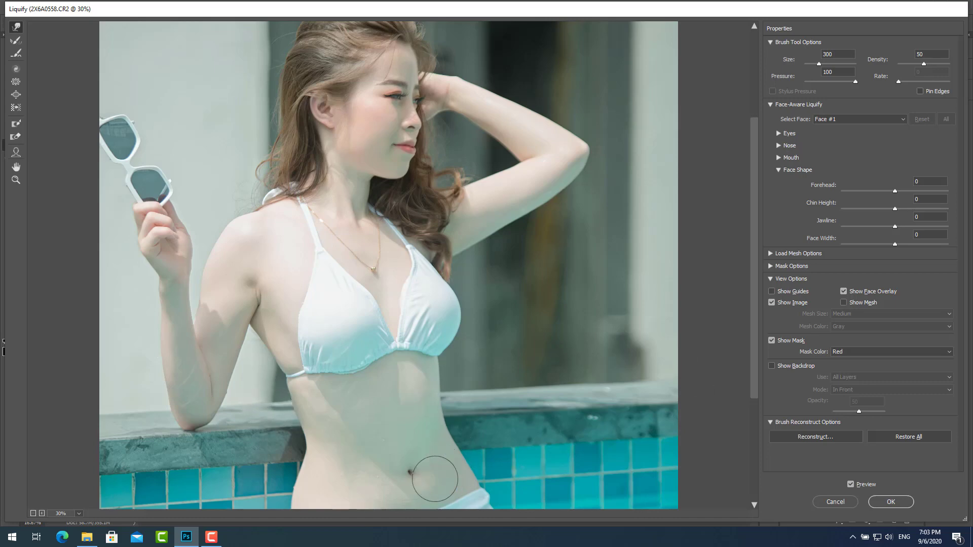
pyautogui.scroll(-3, 435, 478)
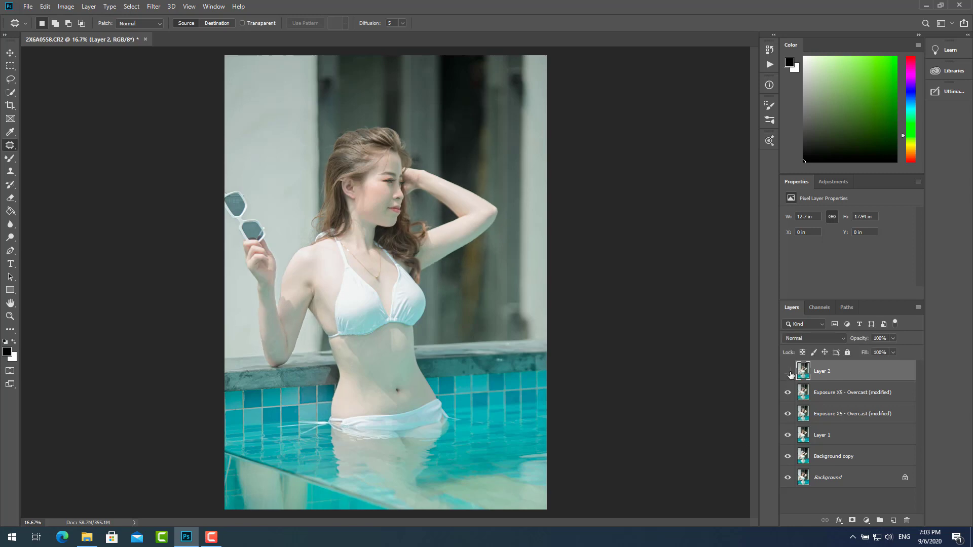
# Step: Add a Hue/Saturation adjustment layer above the liquified layer and set the Reds saturation to +17
pyautogui.hotkey('ctrl', '-')
pyautogui.press('v')
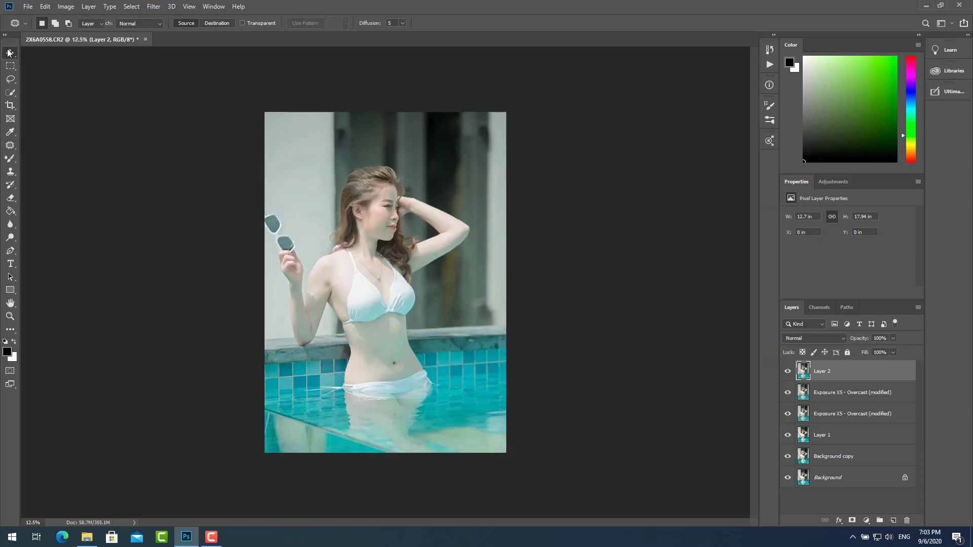
pyautogui.click(836, 373)
pyautogui.click(833, 181)
pyautogui.click(804, 221)
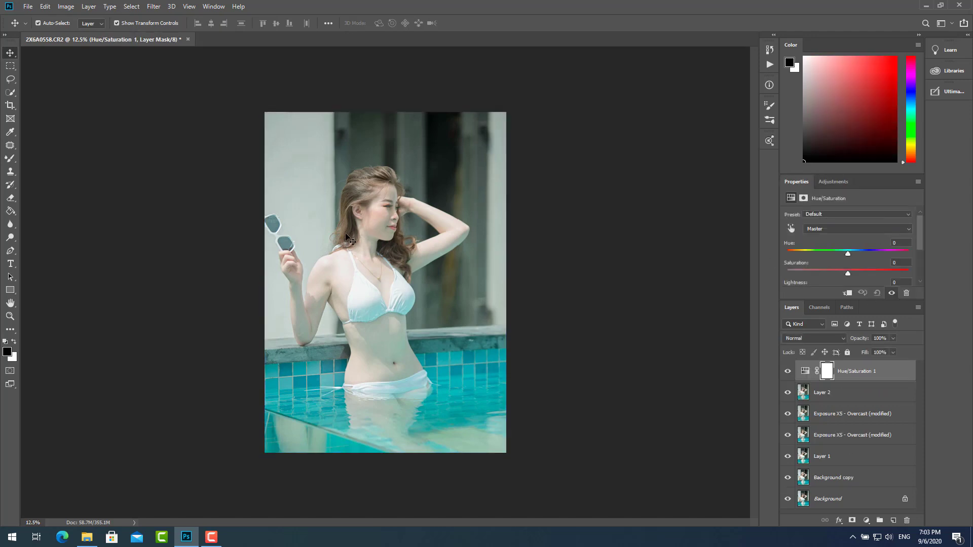
pyautogui.hotkey('ctrl', '+')
pyautogui.click(790, 229)
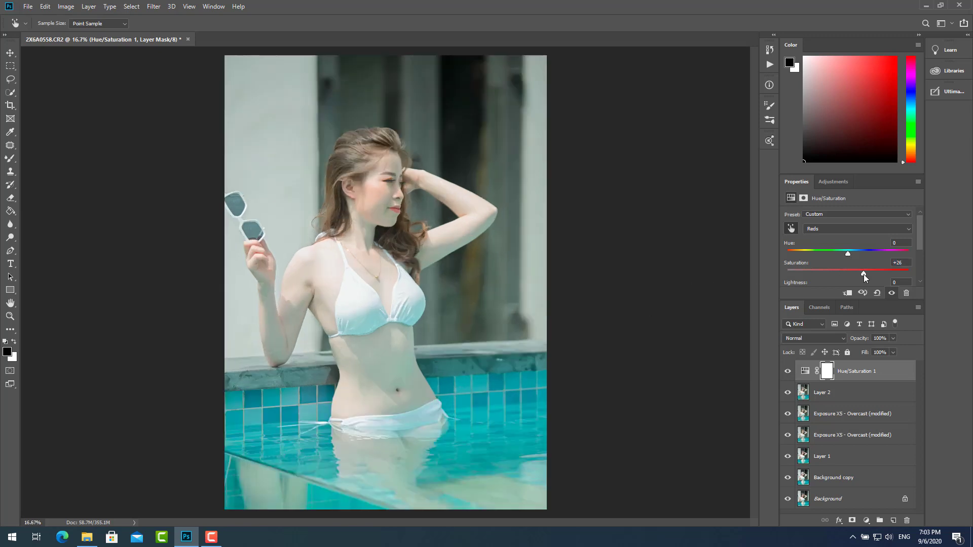
pyautogui.click(10, 52)
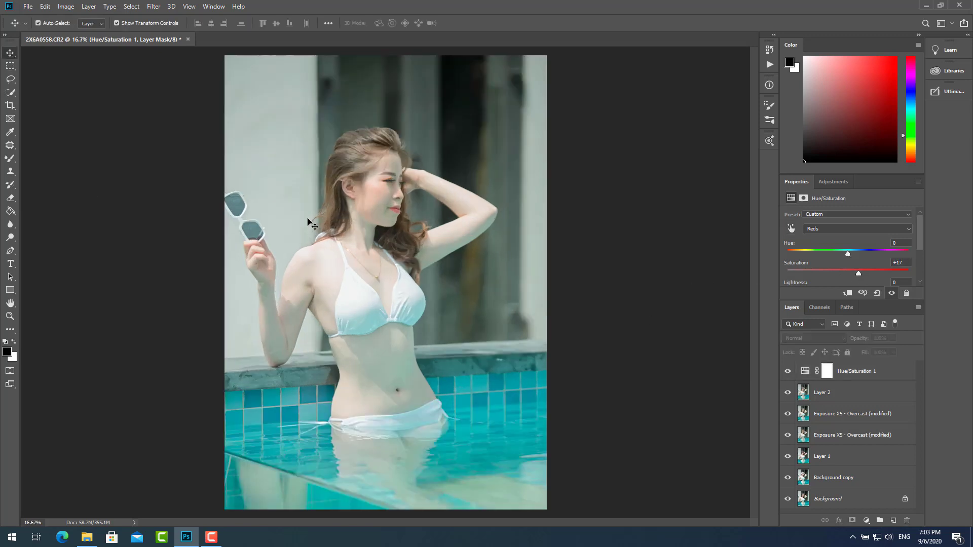
# Step: Add a Brightness/Contrast adjustment layer with brightness 10 and contrast 10
pyautogui.click(833, 181)
pyautogui.click(791, 205)
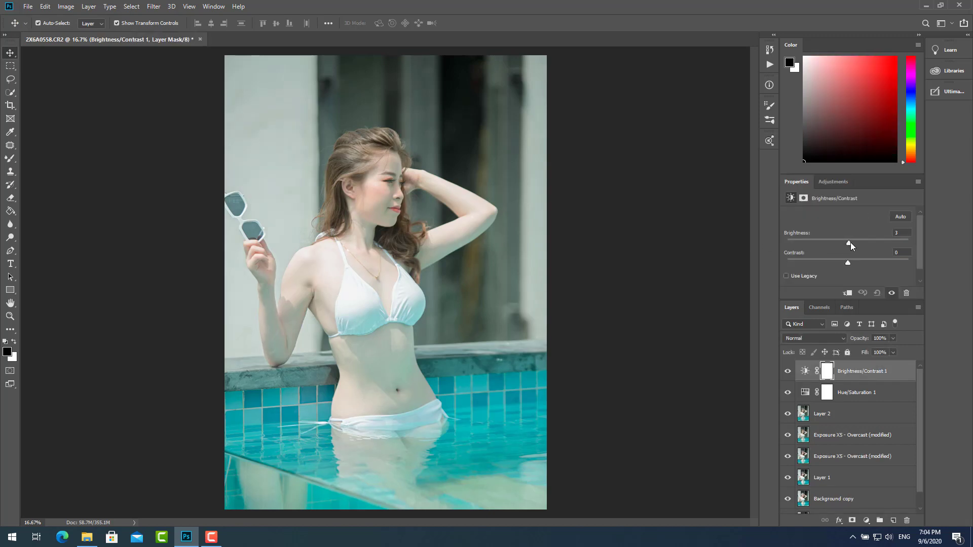
pyautogui.moveTo(850, 245); pyautogui.dragTo(853, 244)
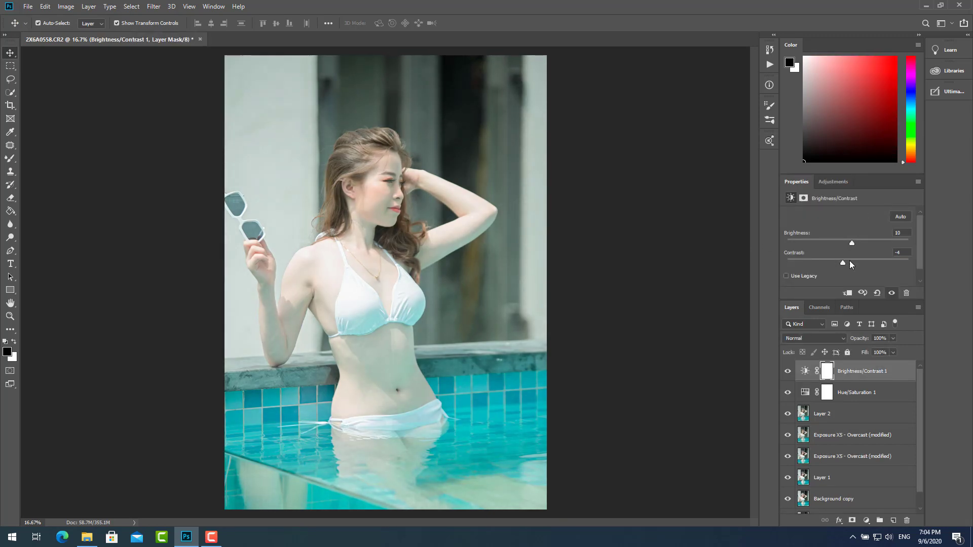
# Step: Examine the color and brightness adjustments on the whole photo and close up on the body
pyautogui.scroll(-2, 367, 263)
pyautogui.scroll(2, 365, 269)
pyautogui.scroll(-1, 361, 283)
pyautogui.scroll(1, 361, 293)
pyautogui.scroll(-1, 362, 292)
pyautogui.scroll(1, 361, 293)
pyautogui.scroll(-1, 361, 292)
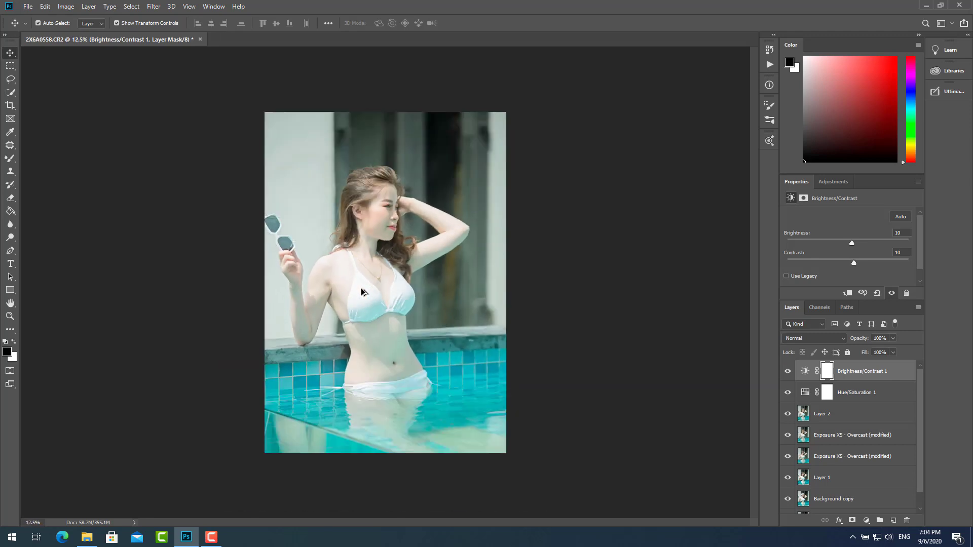
pyautogui.scroll(1, 361, 292)
pyautogui.scroll(-1, 361, 292)
pyautogui.scroll(1, 442, 193)
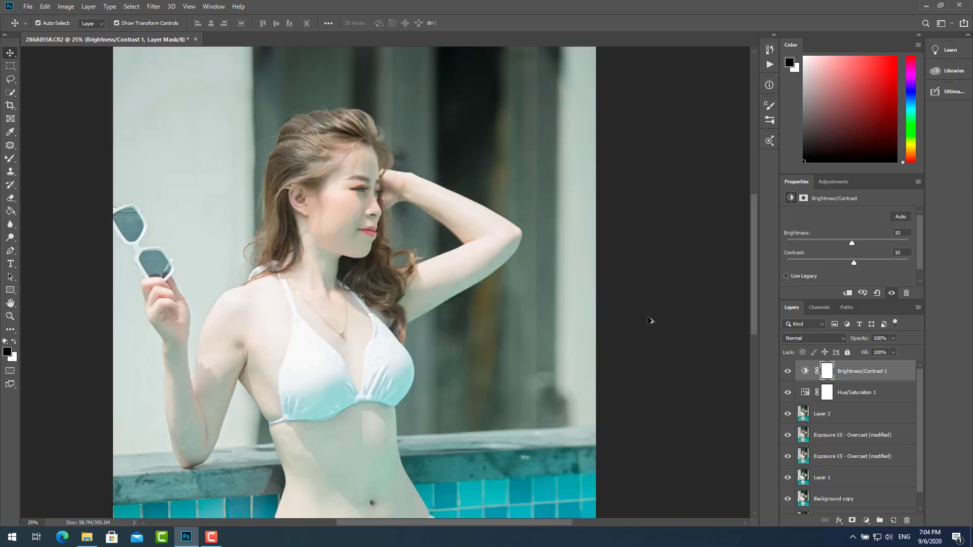
pyautogui.scroll(-1, 651, 320)
# Step: Stamp the visible layers into a new layer and smooth the armpit shadow with the Mixer Brush at Wet 11% and size 200
pyautogui.hotkey('ctrl', 'alt', 'shift', 'e')
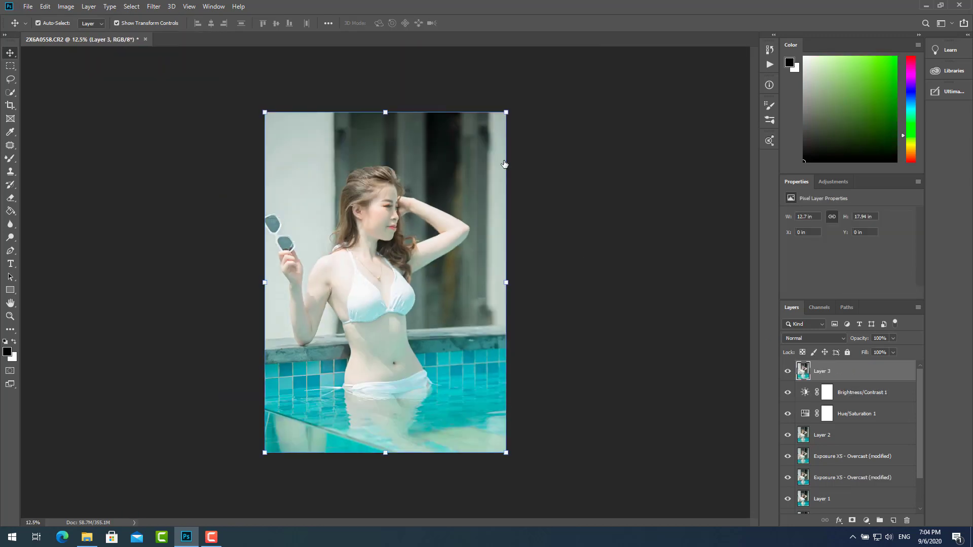
pyautogui.scroll(1, 425, 208)
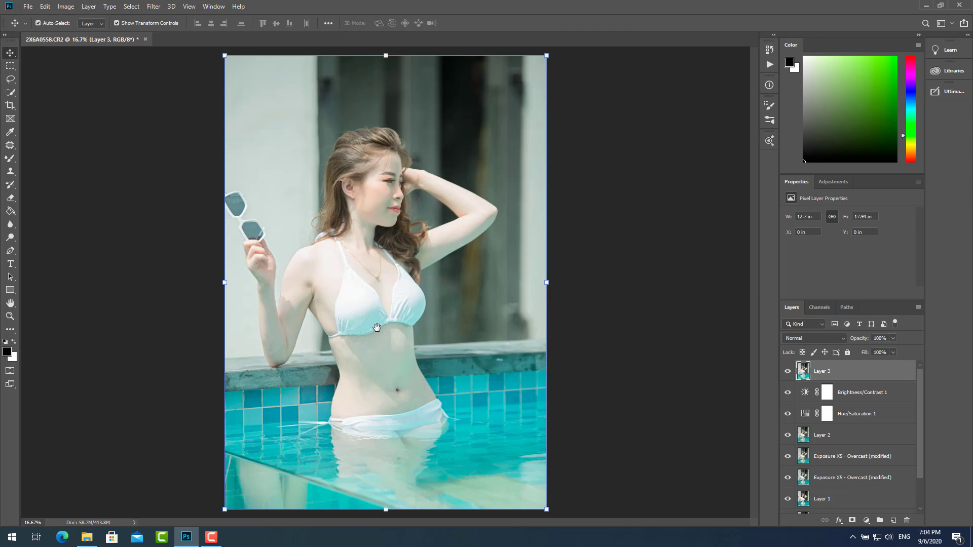
pyautogui.scroll(5, 335, 307)
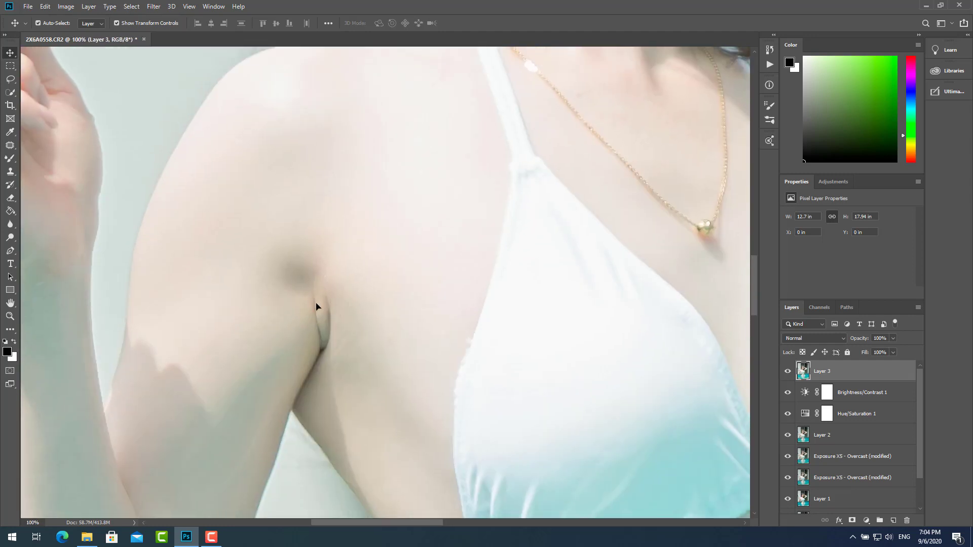
pyautogui.hotkey('shift', 'b')
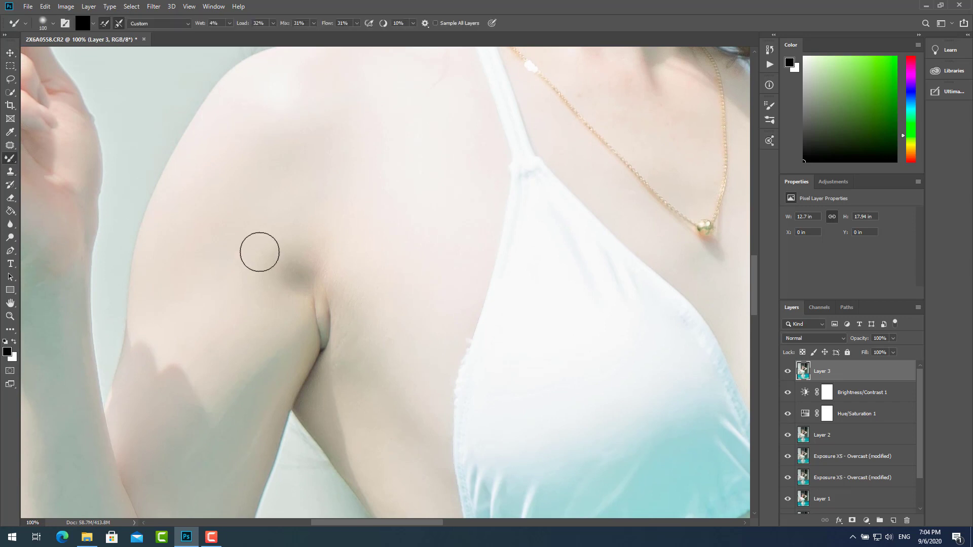
pyautogui.press(']')
pyautogui.press(']')
pyautogui.press(']')
pyautogui.press(']')
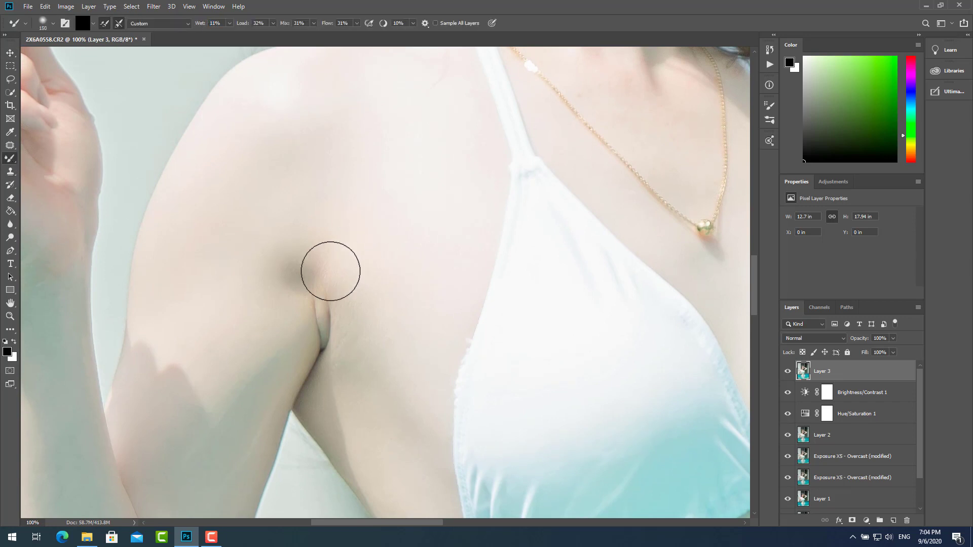
pyautogui.keyDown('alt'); pyautogui.click(271, 310); pyautogui.keyUp('alt')
pyautogui.moveTo(289, 281)
pyautogui.mouseDown()
pyautogui.moveTo(306, 261)
pyautogui.moveTo(326, 263)
pyautogui.moveTo(278, 299)
pyautogui.moveTo(304, 269)
pyautogui.moveTo(329, 311)
pyautogui.moveTo(341, 363)
pyautogui.moveTo(295, 264)
pyautogui.moveTo(288, 309)
pyautogui.moveTo(315, 276)
pyautogui.moveTo(310, 265)
pyautogui.moveTo(317, 337)
pyautogui.mouseUp()
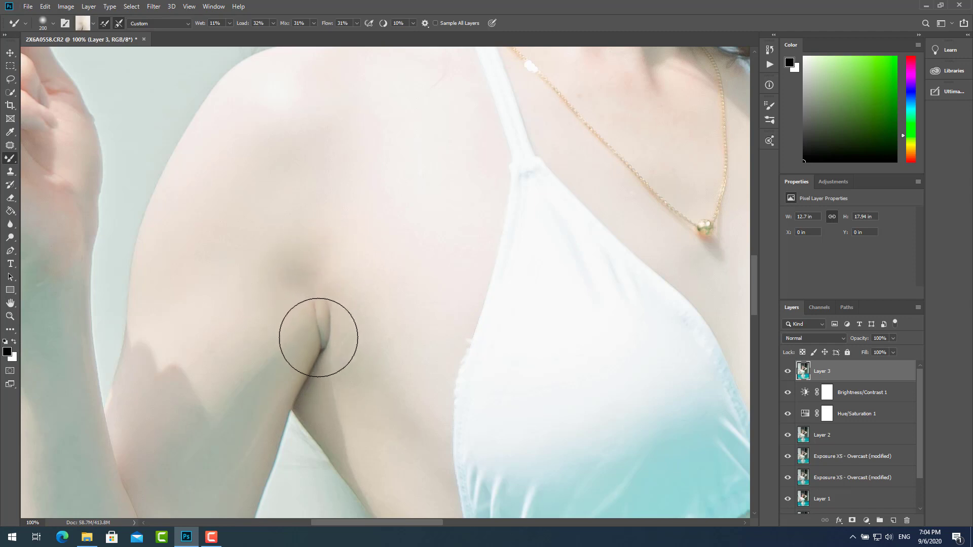
# Step: Blend the skin tones on the cheek and beside the nose with the Mixer Brush, reducing its size to 100
pyautogui.scroll(6, 358, 412)
pyautogui.hscroll(5, 358, 412)
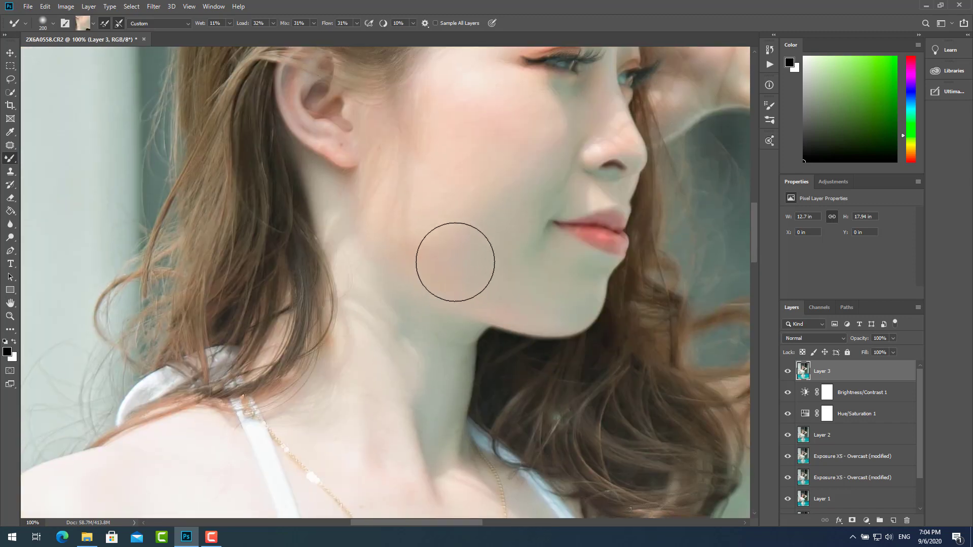
pyautogui.keyDown('alt'); pyautogui.click(502, 141); pyautogui.keyUp('alt')
pyautogui.press('[')
pyautogui.press('[')
pyautogui.press('[')
pyautogui.press('[')
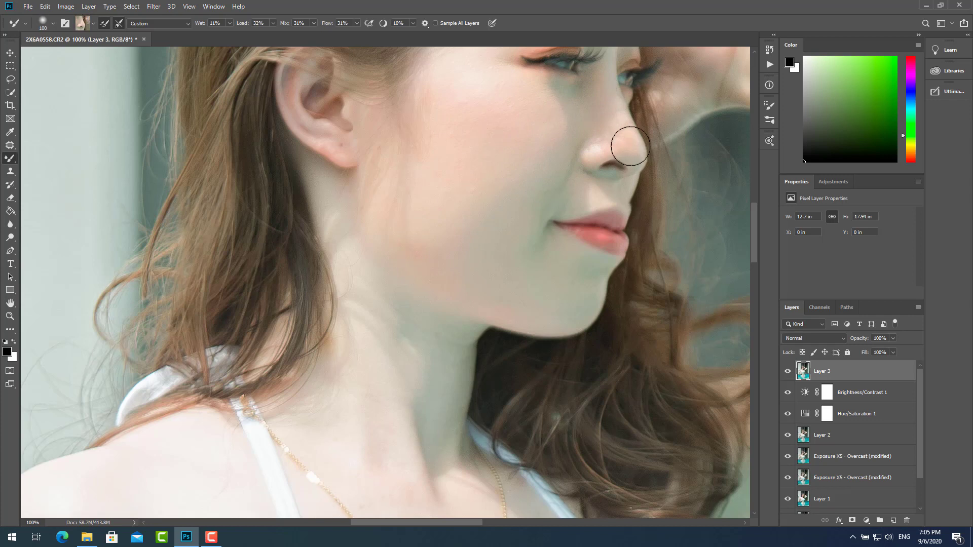
pyautogui.keyDown('alt'); pyautogui.click(585, 86); pyautogui.keyUp('alt')
pyautogui.moveTo(593, 130)
pyautogui.mouseDown()
pyautogui.moveTo(532, 91)
pyautogui.moveTo(530, 129)
pyautogui.mouseUp()
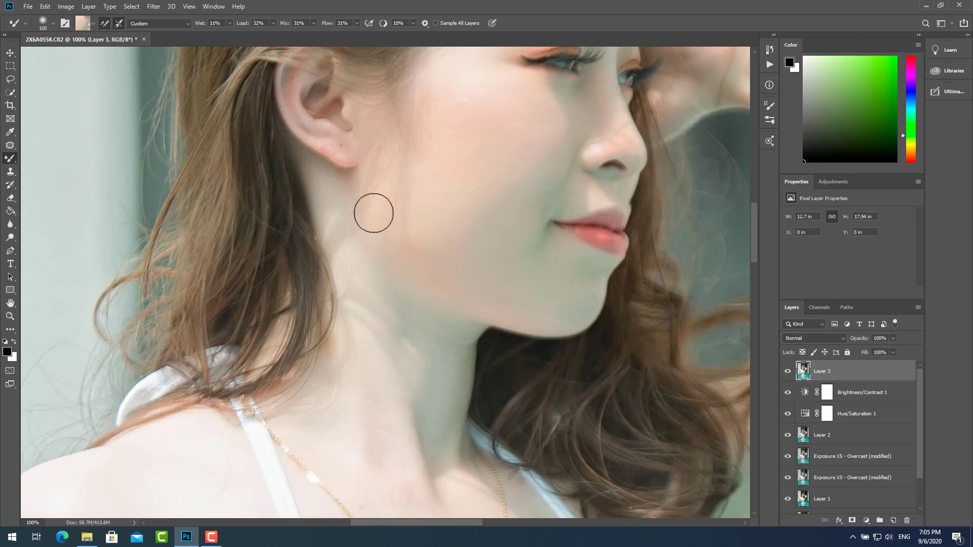
# Step: Smooth the shadows and skin tones on the neck with the Mixer Brush at size 100
pyautogui.keyDown('alt'); pyautogui.click(452, 370); pyautogui.keyUp('alt')
pyautogui.moveTo(445, 385); pyautogui.dragTo(416, 261)
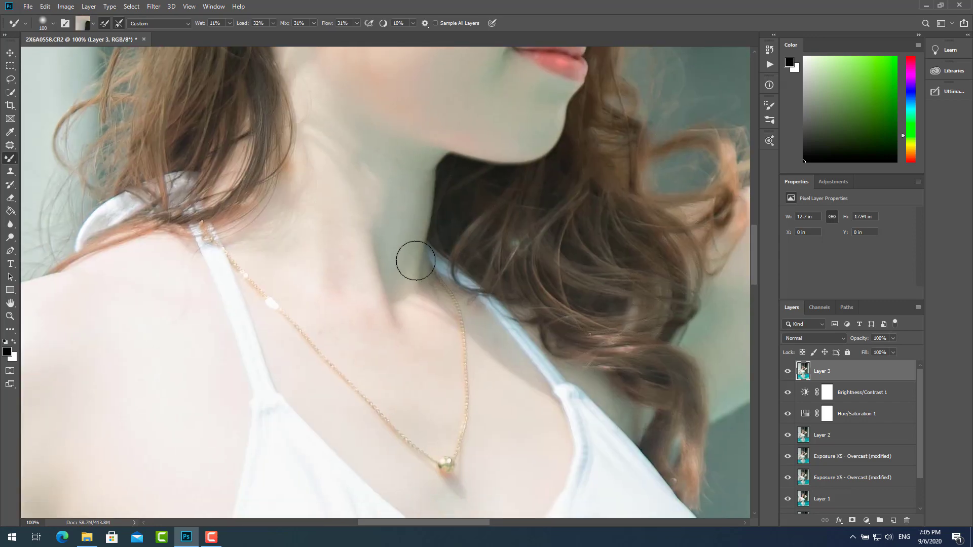
pyautogui.keyDown('alt'); pyautogui.click(415, 261); pyautogui.keyUp('alt')
pyautogui.moveTo(383, 205)
pyautogui.mouseDown()
pyautogui.moveTo(383, 82)
pyautogui.moveTo(380, 376)
pyautogui.mouseUp()
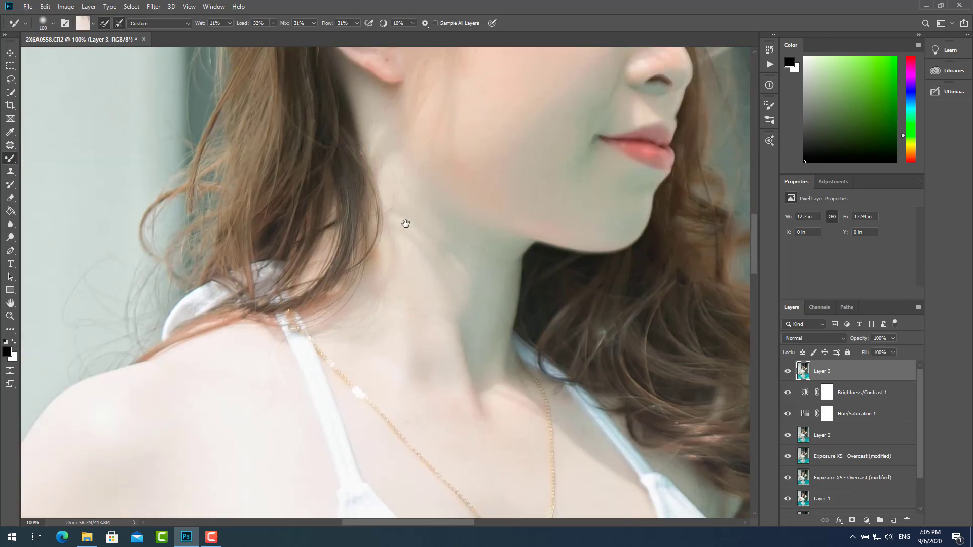
# Step: Examine the forehead and the whole portrait to review the skin blending on the stamped layer
pyautogui.moveTo(406, 223); pyautogui.dragTo(299, 513)
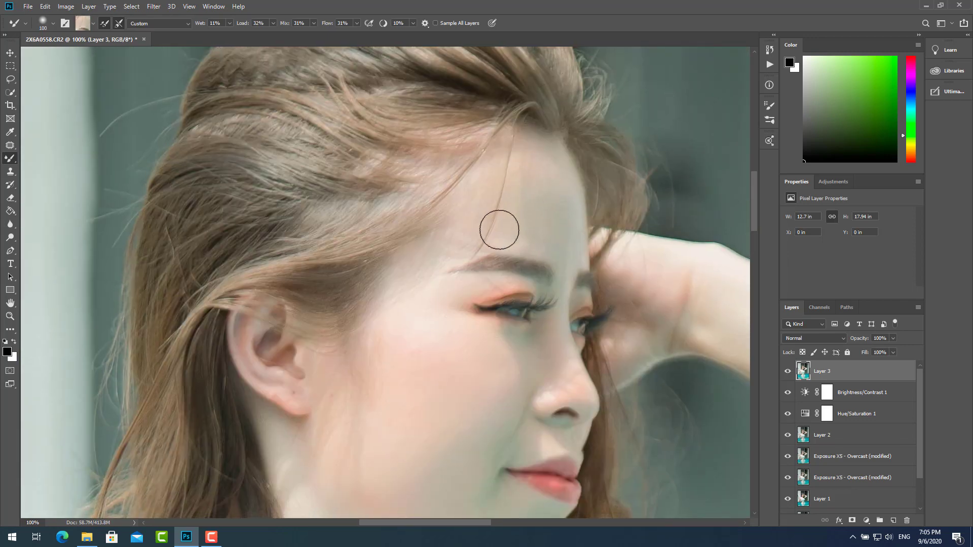
pyautogui.hotkey('ctrl', '-')
pyautogui.hotkey('ctrl', '-')
pyautogui.hotkey('ctrl', '-')
pyautogui.hotkey('ctrl', '-')
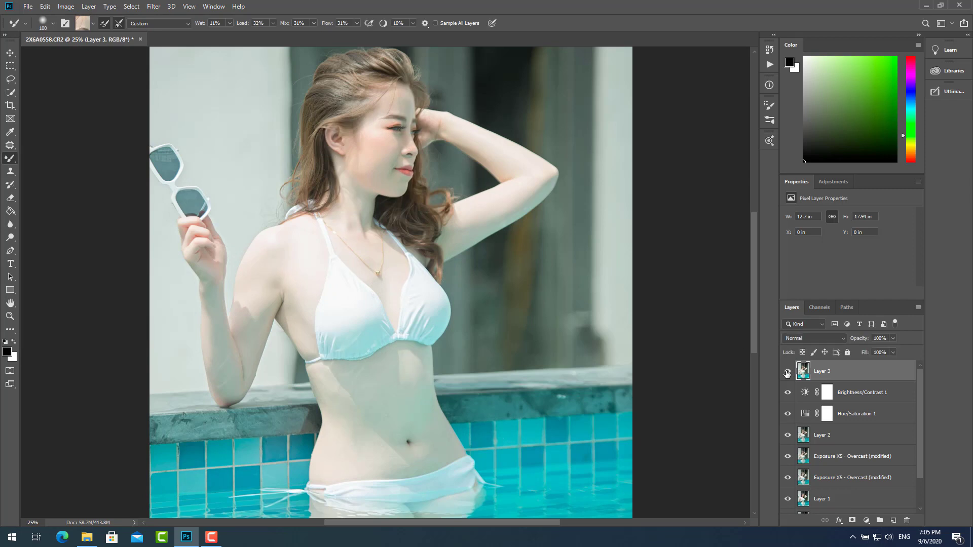
pyautogui.hotkey('ctrl', '-')
pyautogui.hotkey('ctrl', '-')
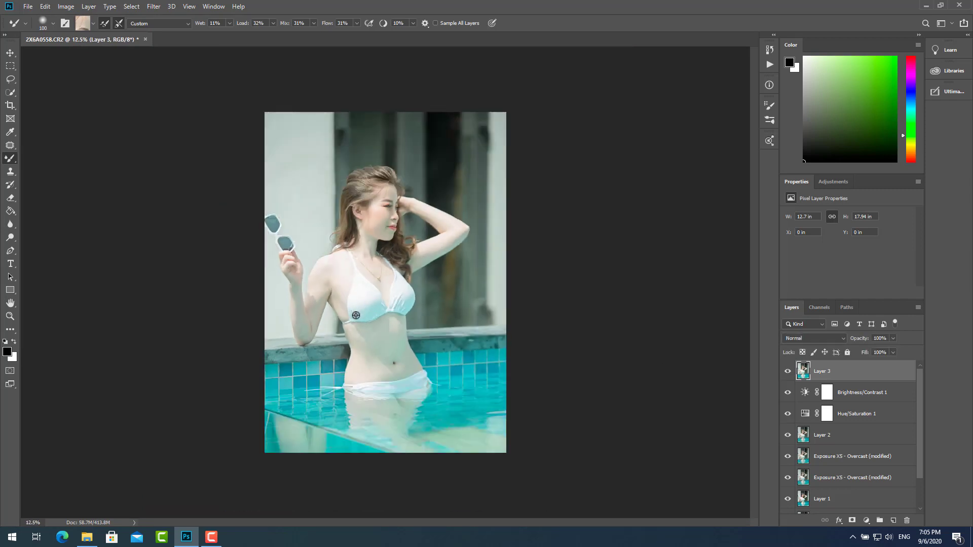
# Step: Flatten the retouched portrait into a single background layer
pyautogui.click(75, 10)
pyautogui.moveTo(90, 9)
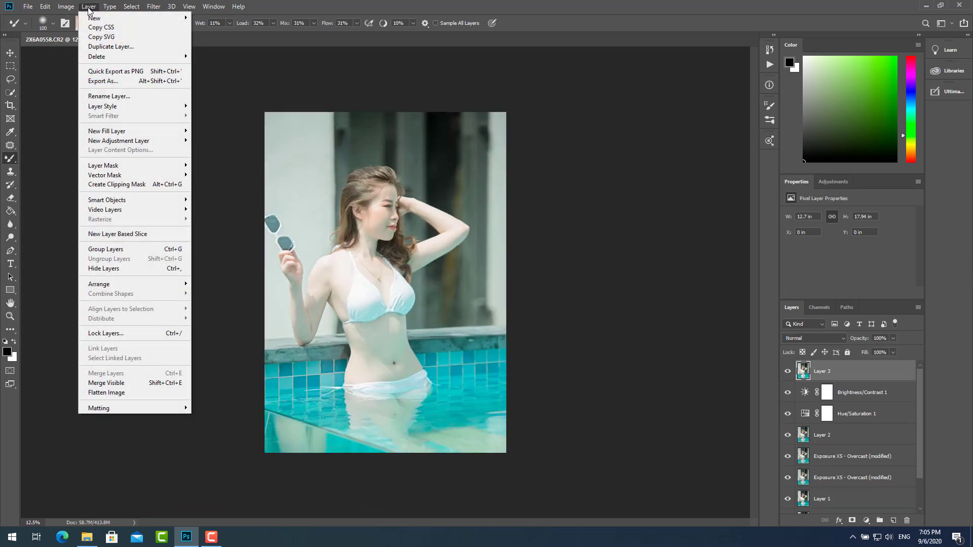
pyautogui.click(109, 394)
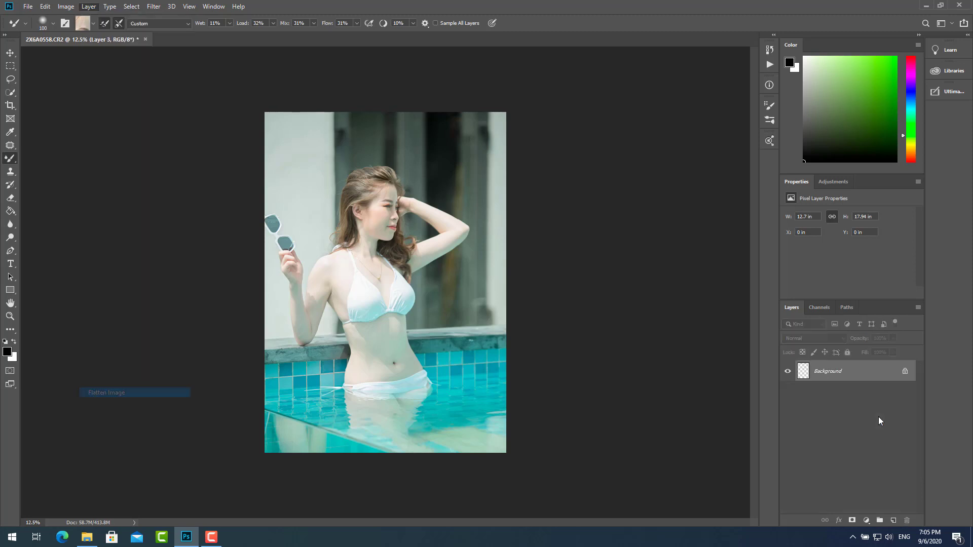
# Step: Resize the flattened portrait to a resolution of 96 pixels/inch and a height of 21.333 in
pyautogui.hotkey('ctrl', 'alt', 'i')
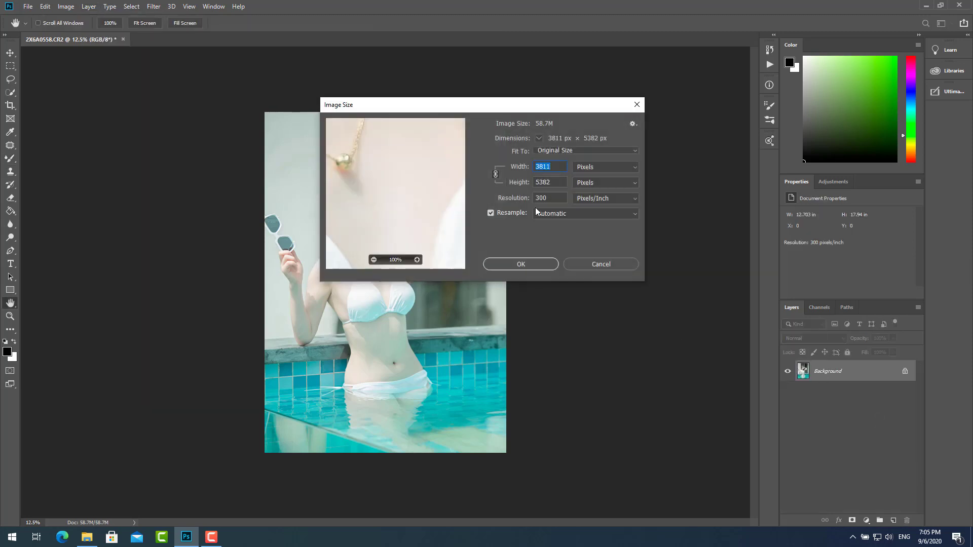
pyautogui.press('Tab')
pyautogui.press('Tab')
pyautogui.write('96')
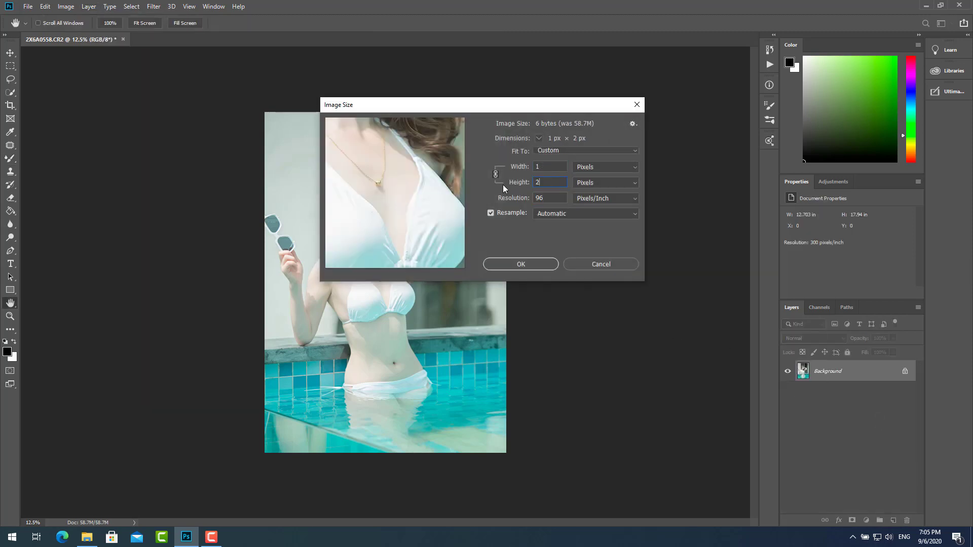
pyautogui.press('Return')
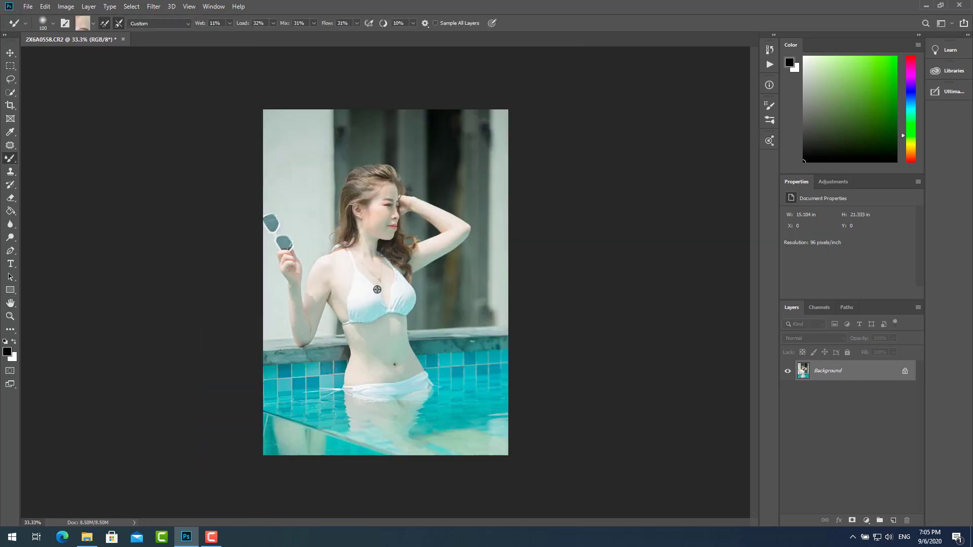
# Step: Bring the raw photo 2X6A0558.CR2 into Camera Raw, reset its adjustments to the defaults and open it as a second document
pyautogui.hotkey('alt', 'Tab')
pyautogui.moveTo(219, 76); pyautogui.dragTo(186, 536)
pyautogui.moveTo(237, 463); pyautogui.dragTo(527, 41)
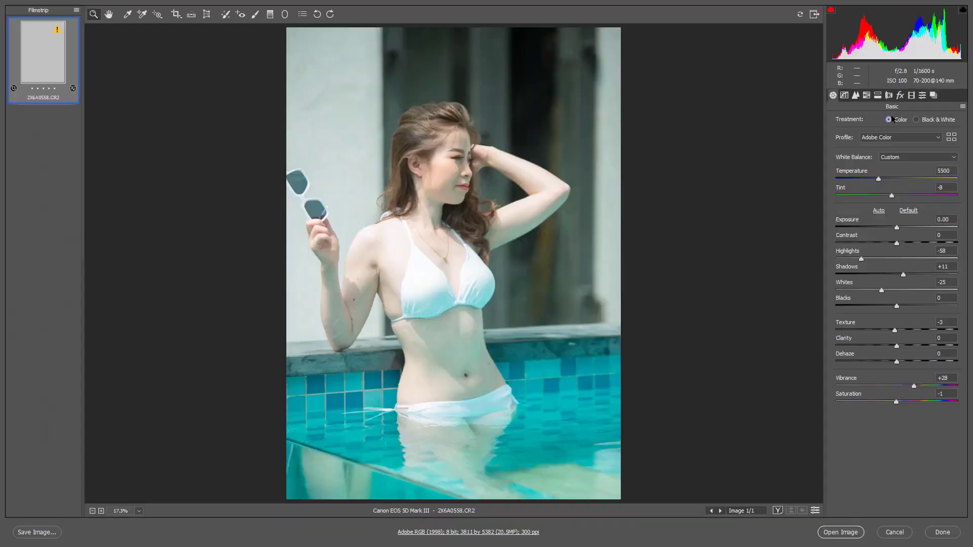
pyautogui.click(962, 107)
pyautogui.click(882, 127)
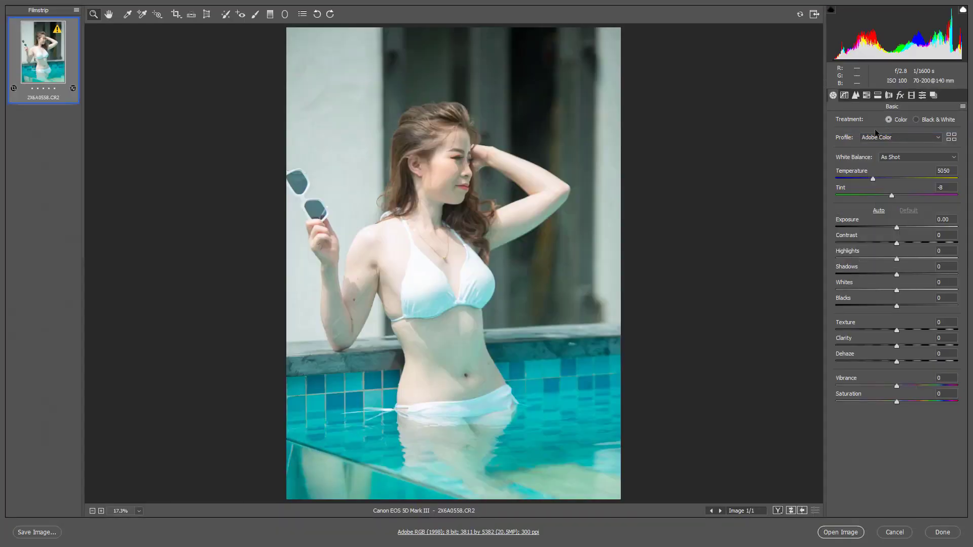
pyautogui.press('Return')
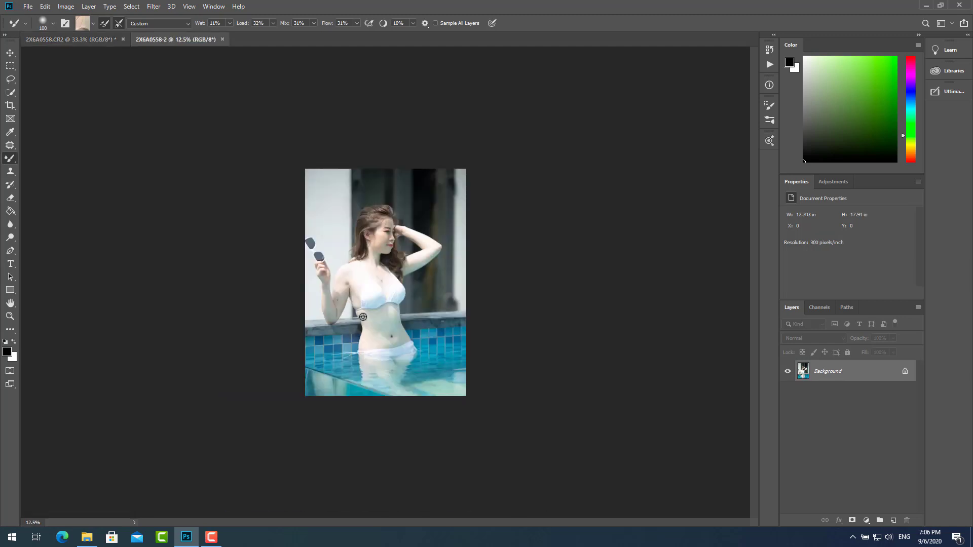
# Step: Crop the unedited photo to about 12.28 × 16.55 in, trimming its top, bottom and side
pyautogui.moveTo(277, 120); pyautogui.dragTo(277, 115)
pyautogui.moveTo(395, 448); pyautogui.dragTo(396, 434)
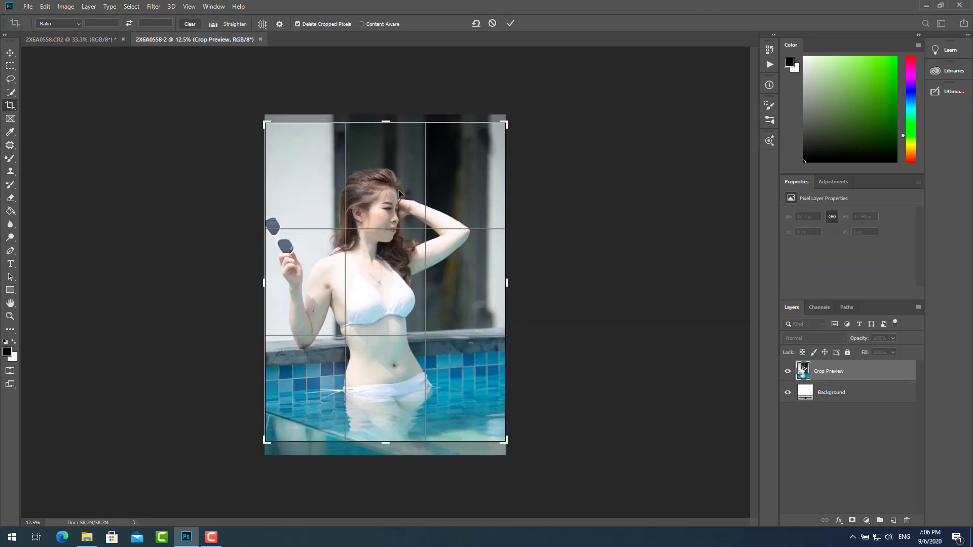
pyautogui.moveTo(513, 299); pyautogui.dragTo(504, 283)
pyautogui.press('Return')
# Step: In the retouched document, crop the image's right edge to a width of about 14.29 in
pyautogui.hotkey('ctrl', 'Tab')
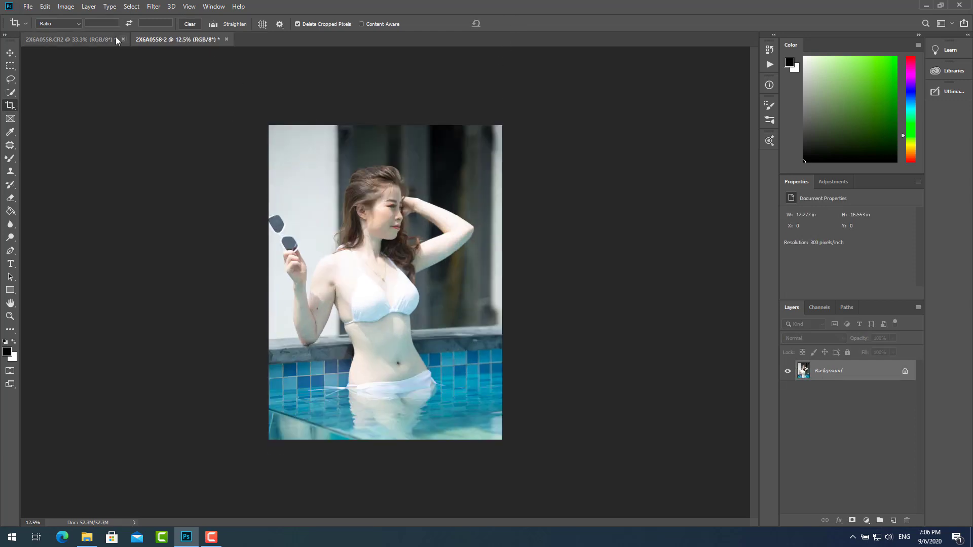
pyautogui.moveTo(508, 283); pyautogui.dragTo(503, 282)
pyautogui.click(510, 24)
pyautogui.hotkey('ctrl', '-')
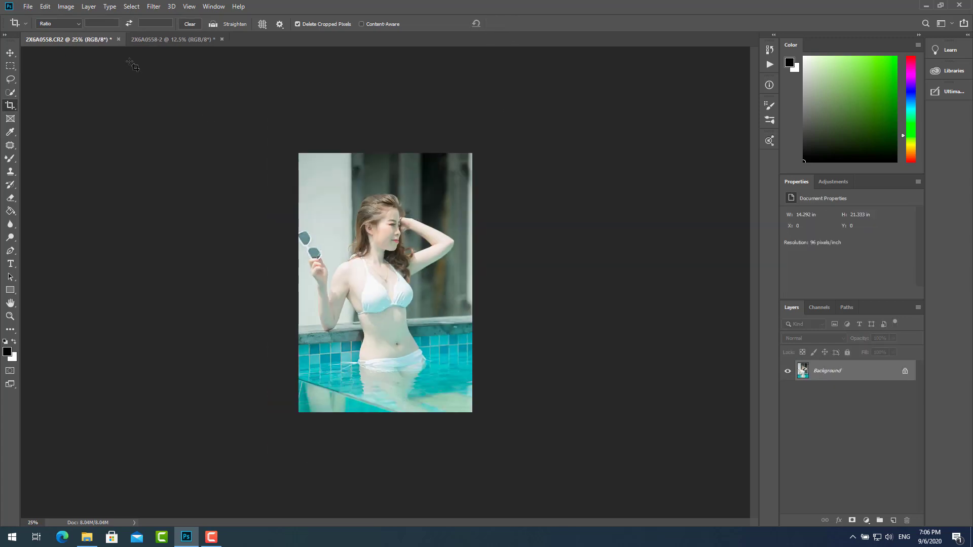
# Step: Extend the unedited photo's canvas to the right with white, to about 23.57 in wide
pyautogui.click(162, 39)
pyautogui.press('v')
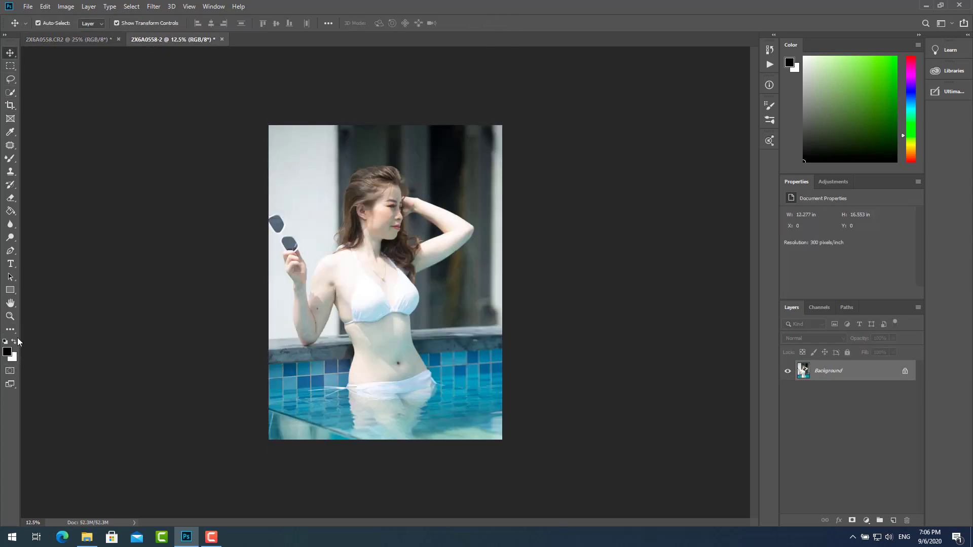
pyautogui.press('c')
pyautogui.moveTo(502, 282); pyautogui.dragTo(610, 277)
pyautogui.click(511, 24)
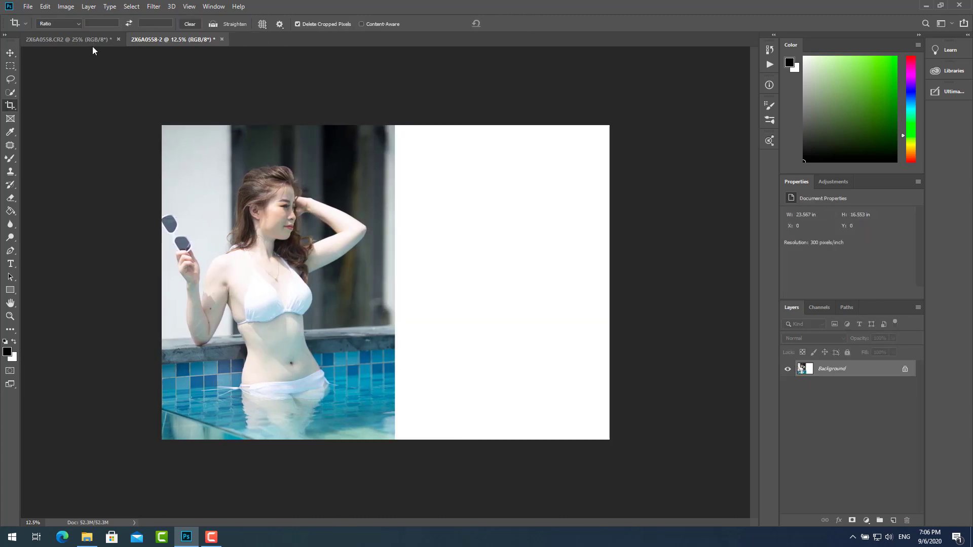
# Step: Try placing the retouched portrait on the extended canvas, and undo both the placement and the canvas extension
pyautogui.click(68, 39)
pyautogui.press('v')
pyautogui.moveTo(346, 228); pyautogui.dragTo(472, 297)
pyautogui.hotkey('ctrl', 'z')
pyautogui.hotkey('ctrl', 'z')
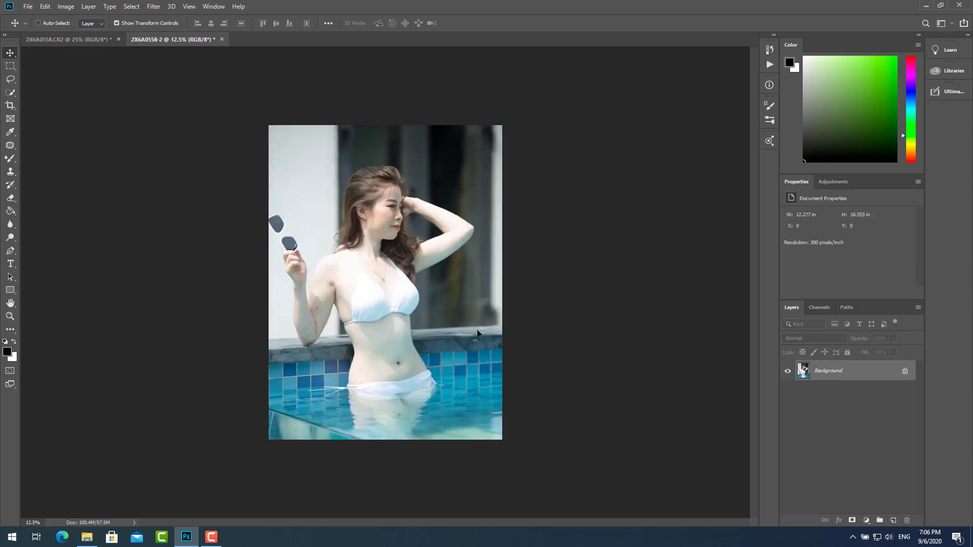
# Step: Resize the unedited photo to a resolution of 96 pixels/inch and a height of 21.333 in
pyautogui.hotkey('ctrl', 'alt', 'i')
pyautogui.write('96')
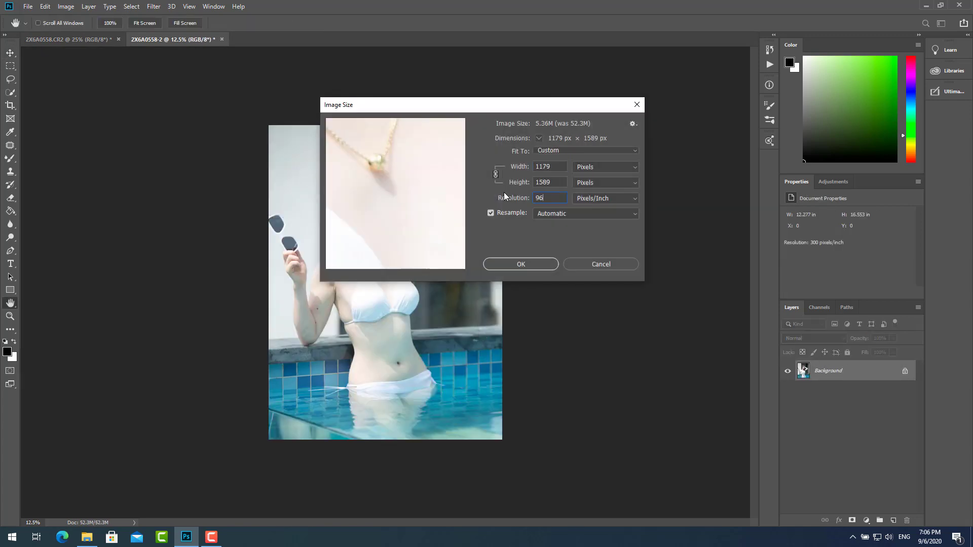
pyautogui.press('Return')
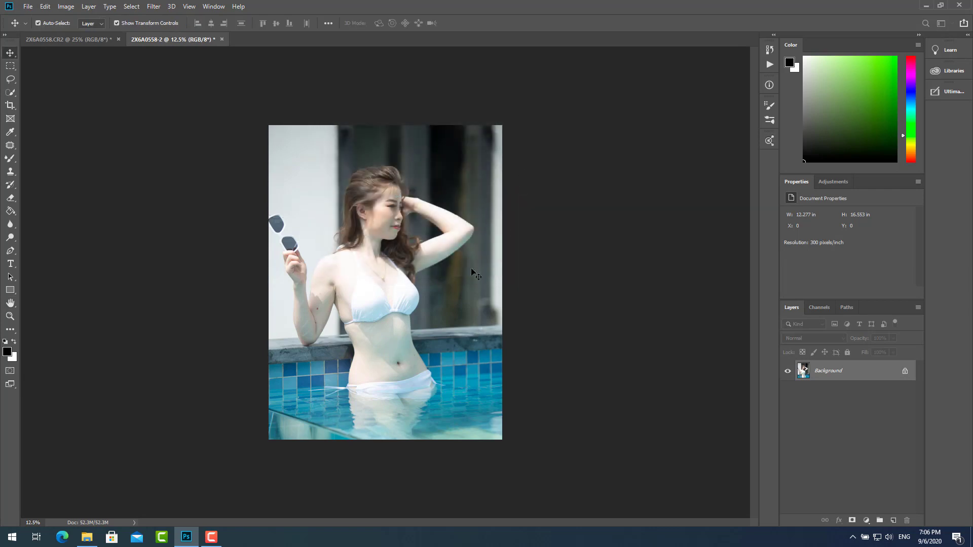
# Step: Extend the unedited photo's canvas to the right with white, to about 30.73 in wide
pyautogui.press('c')
pyautogui.moveTo(481, 282); pyautogui.dragTo(573, 283)
pyautogui.press('Escape')
# Step: Copy the retouched portrait into the white area beside the unedited photo and scale it to 97.30%
pyautogui.press('v')
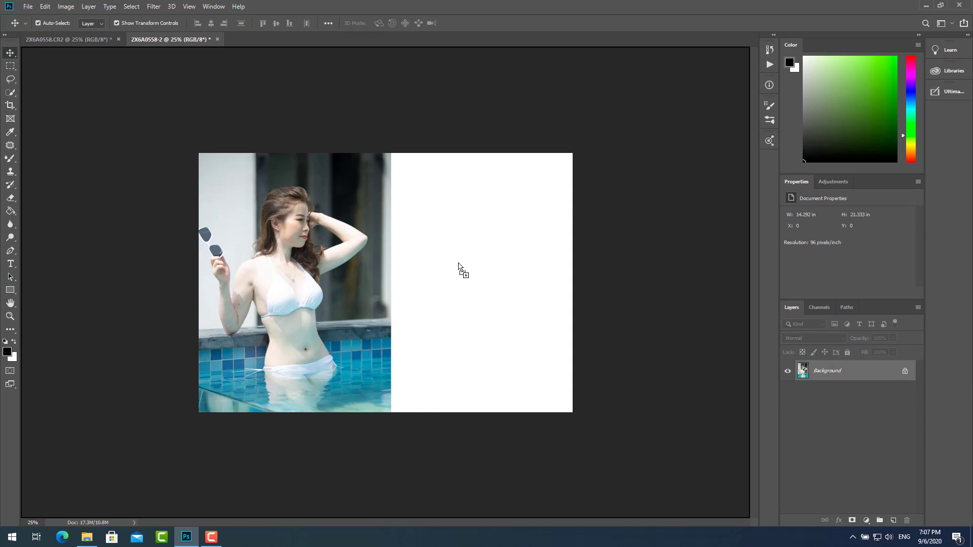
pyautogui.moveTo(458, 263); pyautogui.dragTo(491, 311)
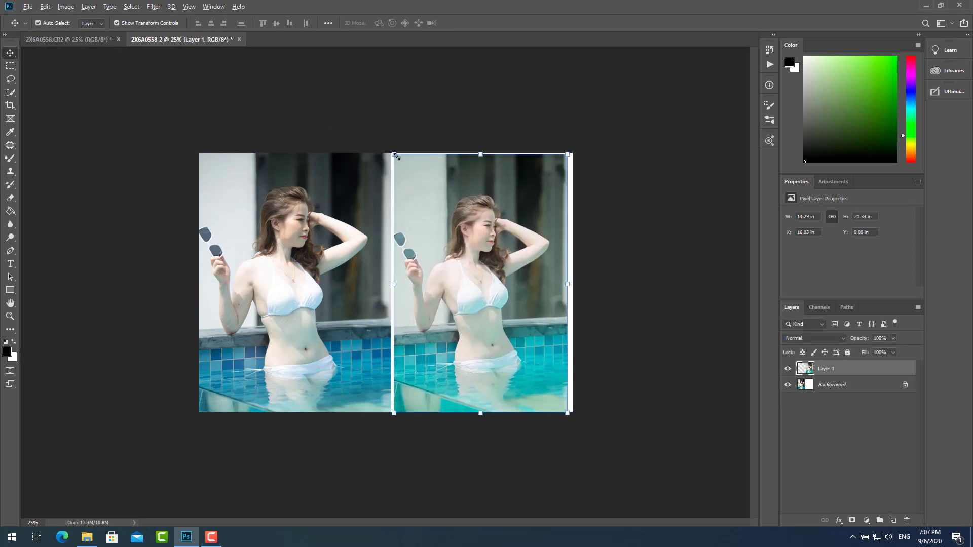
pyautogui.moveTo(396, 156); pyautogui.dragTo(399, 157)
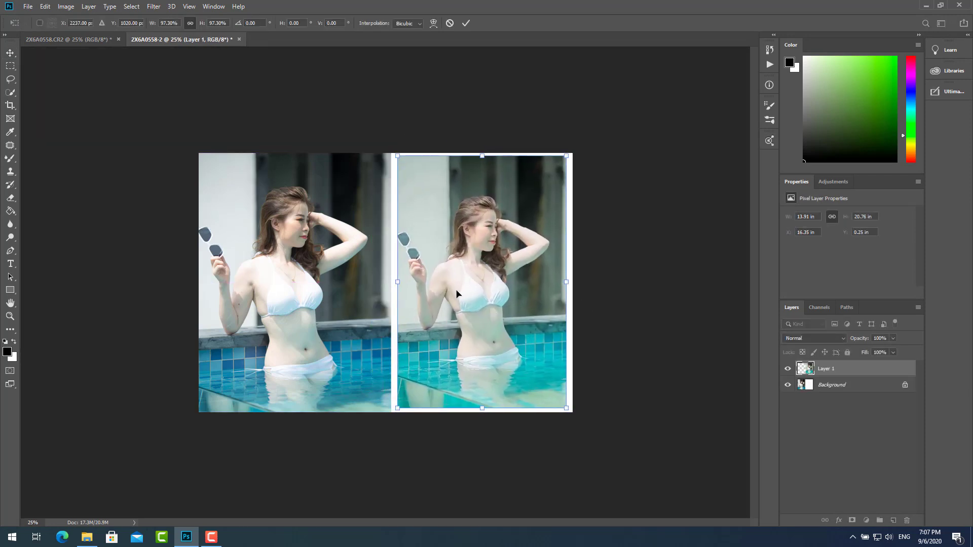
# Step: Nudge the retouched portrait within the white area to X 16.39 in and Y 0.25 in, and apply the transform
pyautogui.press('Up')
pyautogui.press('Up')
pyautogui.press('Up')
pyautogui.press('Up')
pyautogui.press('Left')
pyautogui.press('Left')
pyautogui.press('Left')
pyautogui.press('Left')
pyautogui.press('Left')
pyautogui.press('Left')
pyautogui.press('Left')
pyautogui.press('Left')
pyautogui.press('Left')
pyautogui.press('Left')
pyautogui.press('Left')
pyautogui.press('Left')
pyautogui.press('Left')
pyautogui.press('Left')
pyautogui.press('Left')
pyautogui.press('Left')
pyautogui.press('Left')
pyautogui.press('Left')
pyautogui.press('Left')
pyautogui.press('Left')
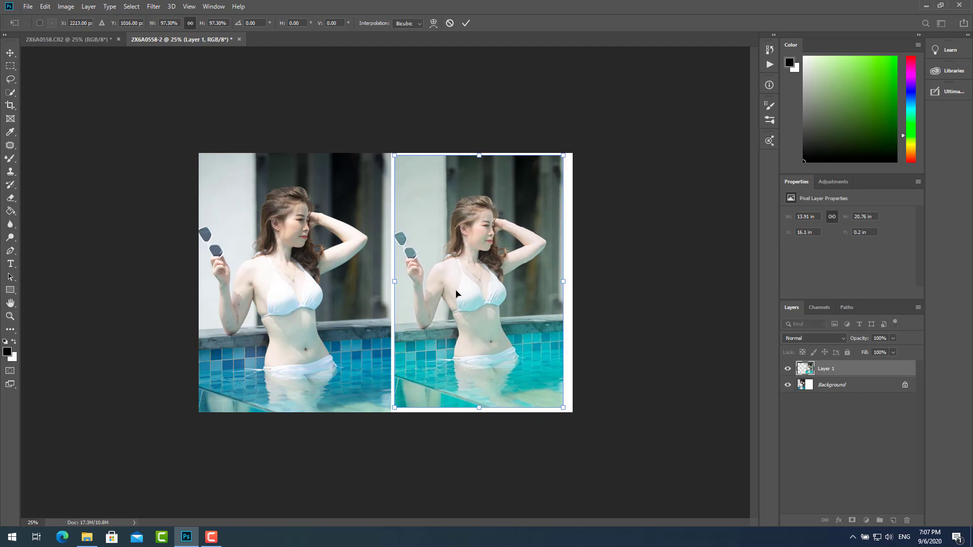
pyautogui.press('Right')
pyautogui.press('Right')
pyautogui.press('Right')
pyautogui.press('Right')
pyautogui.press('Right')
pyautogui.press('Right')
pyautogui.press('Right')
pyautogui.press('Right')
pyautogui.press('Right')
pyautogui.press('Right')
pyautogui.press('Right')
pyautogui.press('Right')
pyautogui.press('Right')
pyautogui.press('Right')
pyautogui.press('Right')
pyautogui.press('Right')
pyautogui.press('Right')
pyautogui.press('Right')
pyautogui.press('Right')
pyautogui.press('Right')
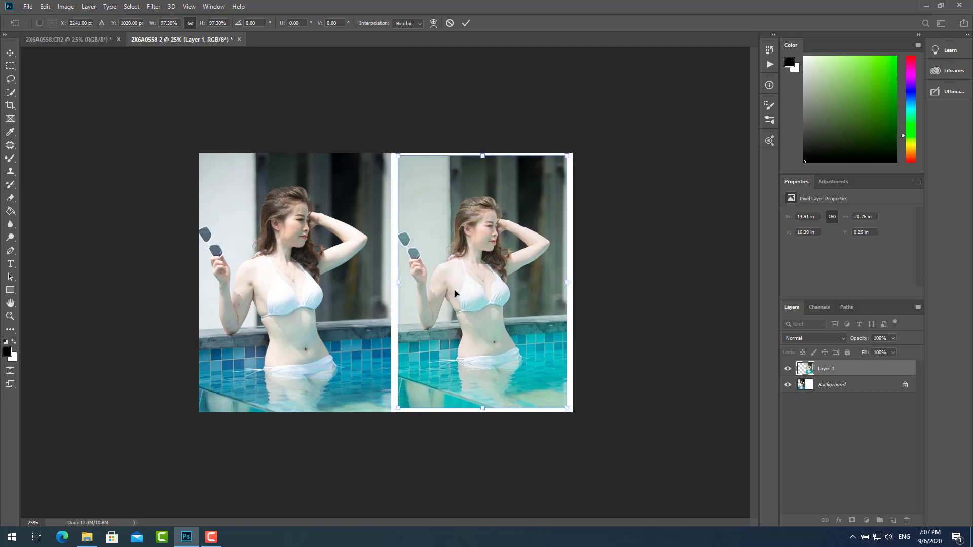
pyautogui.click(466, 23)
pyautogui.click(469, 96)
pyautogui.scroll(1, 387, 276)
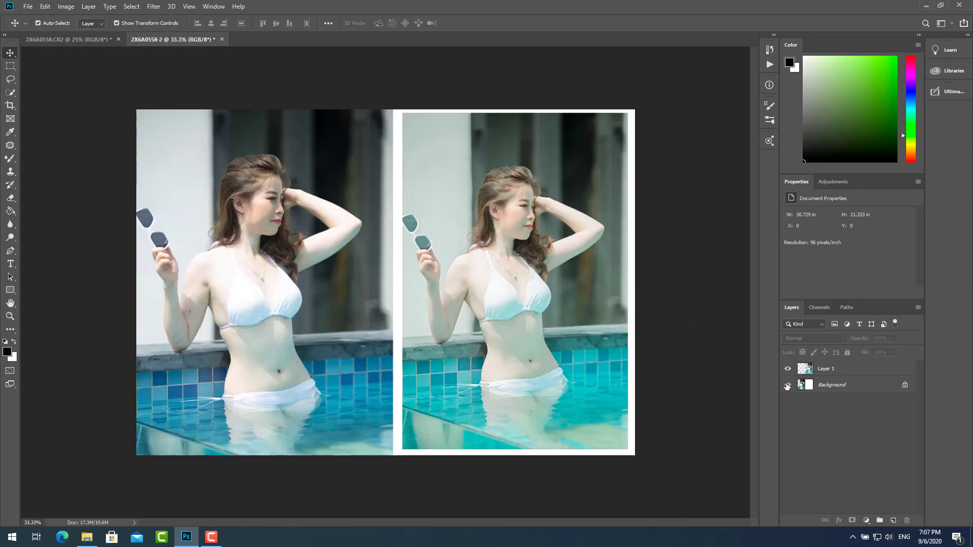
# Step: Select the white area beside the unedited photo on the Background layer and copy it to a new layer
pyautogui.click(825, 384)
pyautogui.press('m')
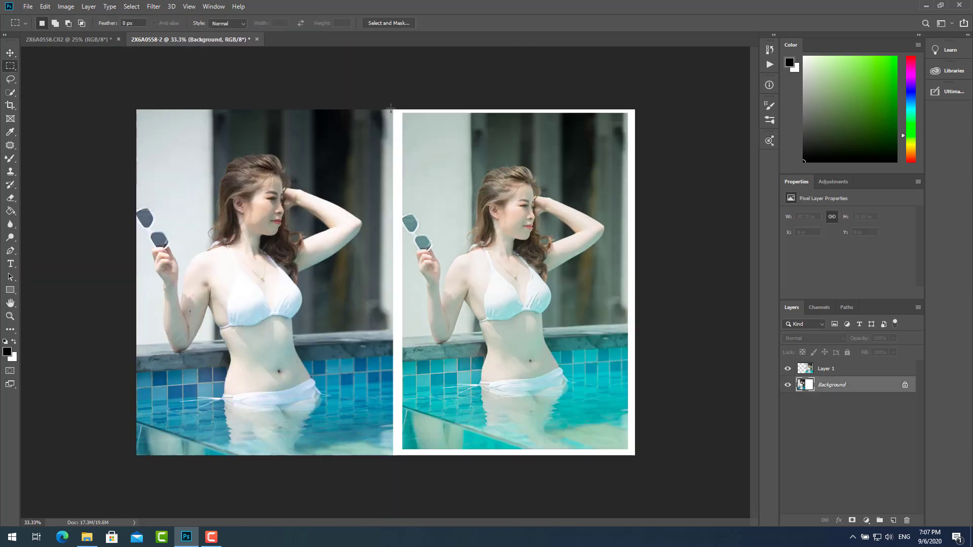
pyautogui.moveTo(393, 108); pyautogui.dragTo(669, 462)
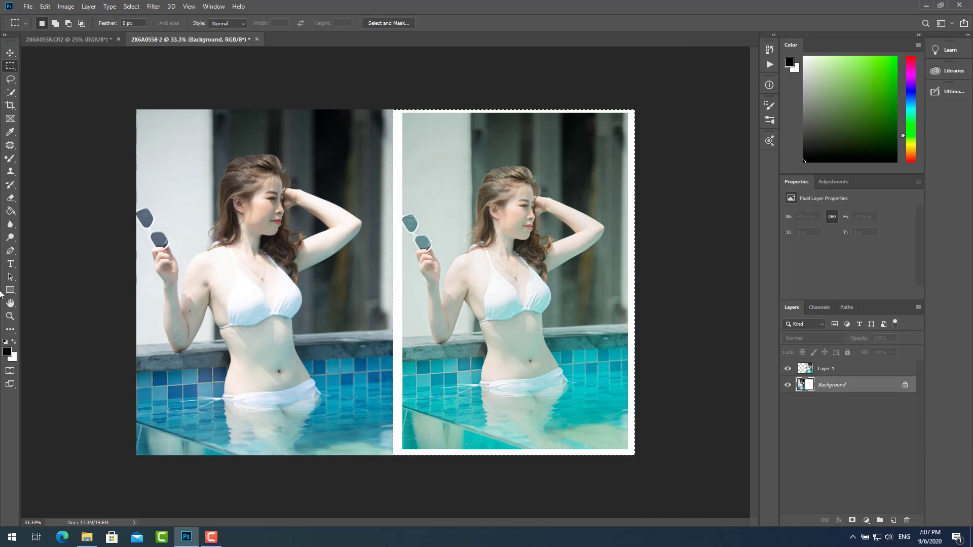
pyautogui.hotkey('ctrl', 'j')
# Step: Set the background color to the teal #5db2bd sampled from the pool water in the retouched portrait
pyautogui.click(12, 359)
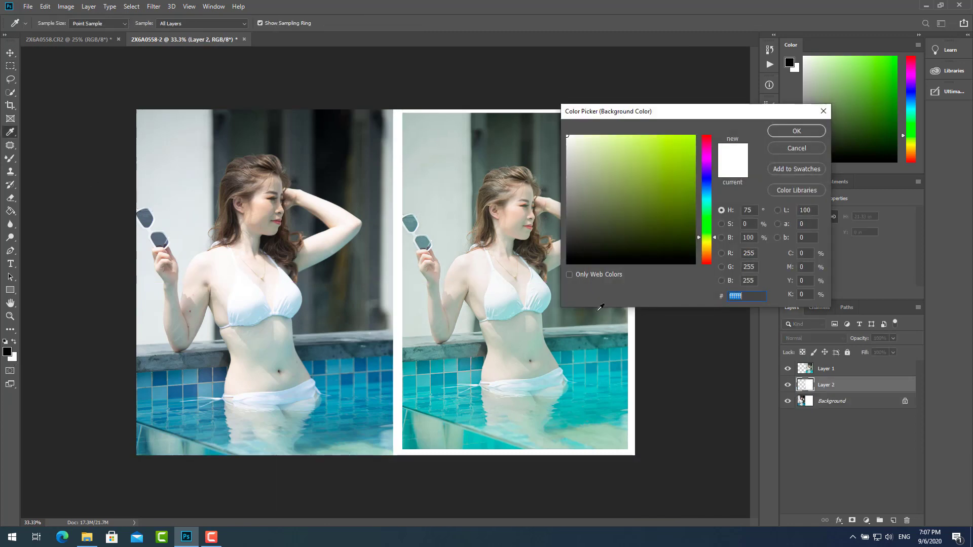
pyautogui.click(604, 370)
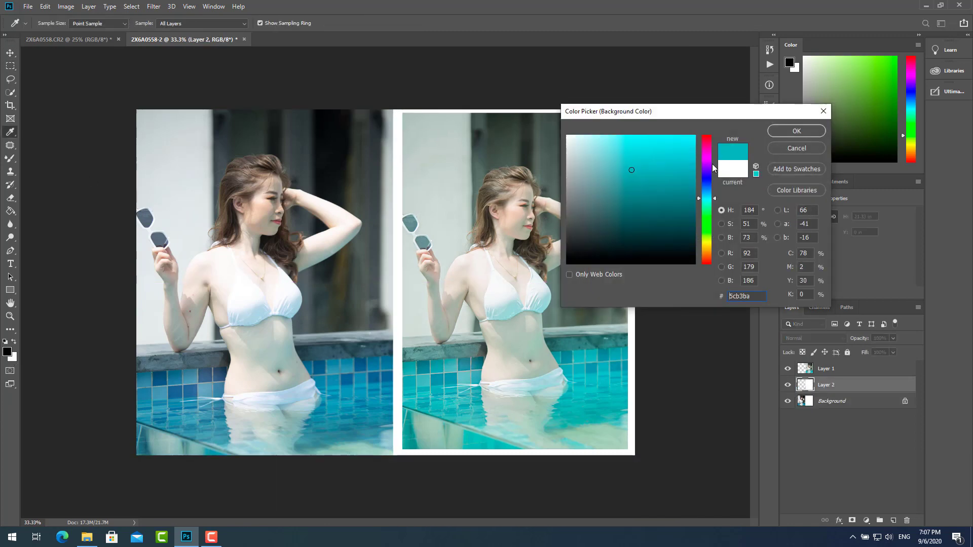
pyautogui.moveTo(712, 163); pyautogui.dragTo(708, 238)
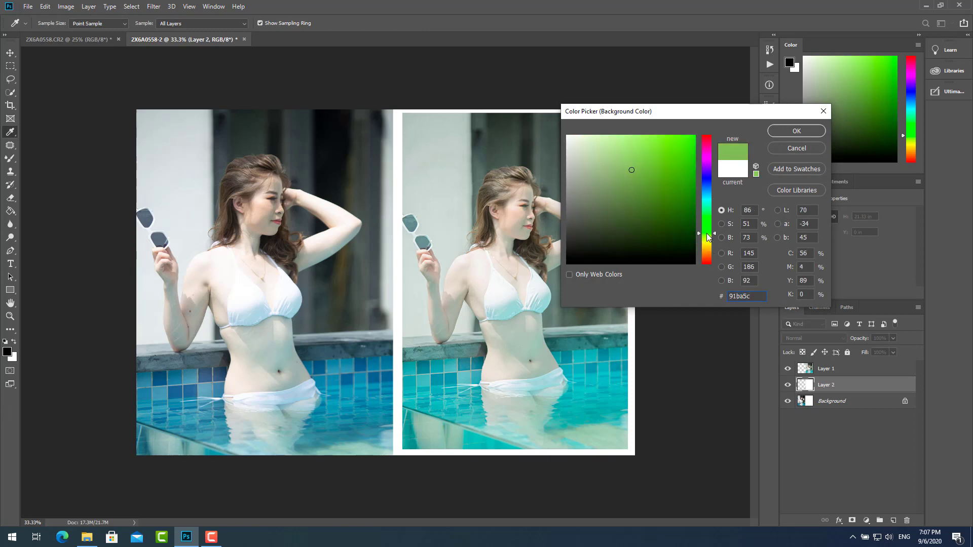
pyautogui.click(430, 180)
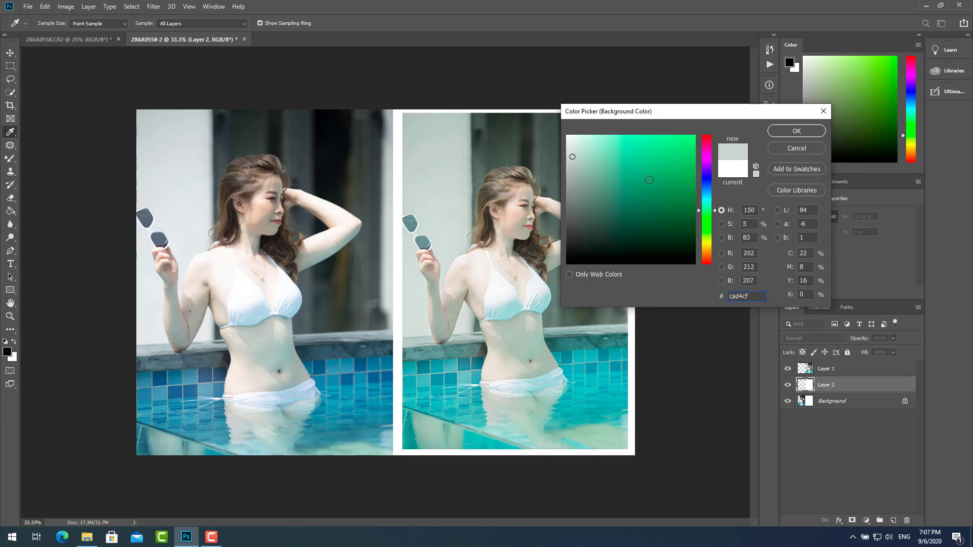
pyautogui.click(477, 271)
pyautogui.click(464, 277)
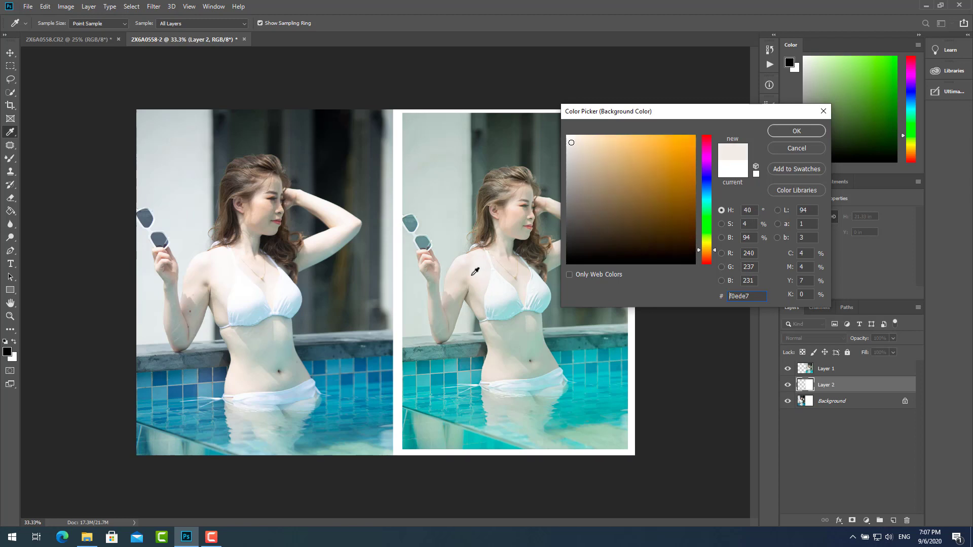
pyautogui.click(484, 299)
pyautogui.click(529, 372)
pyautogui.click(582, 366)
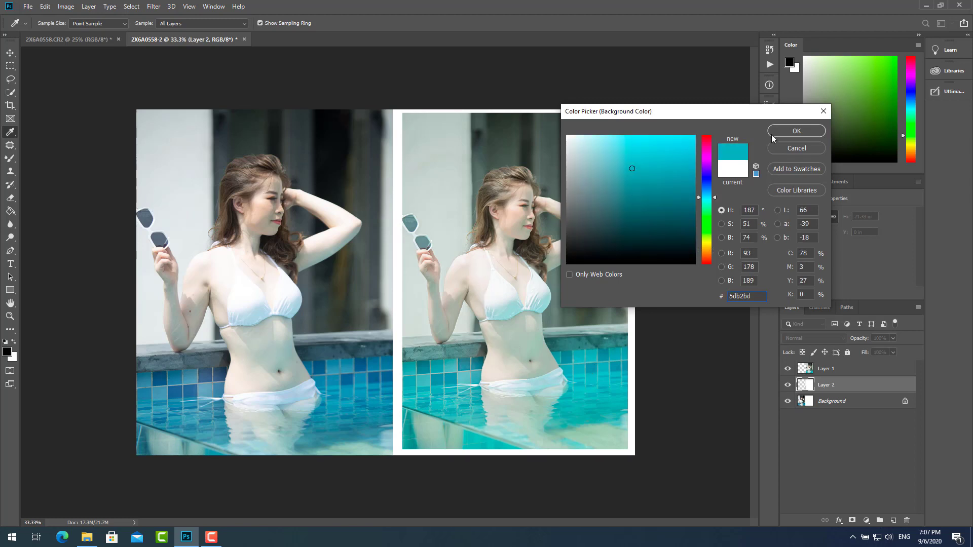
pyautogui.click(796, 131)
# Step: Try a Paint Bucket fill on the white layer behind the retouched portrait and undo it
pyautogui.press('m')
pyautogui.click(10, 211)
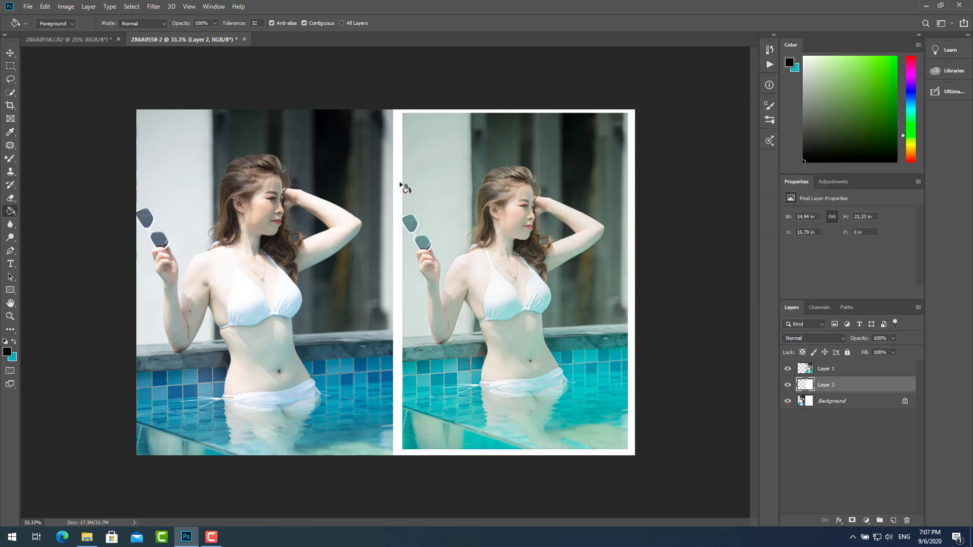
pyautogui.click(406, 186)
pyautogui.hotkey('ctrl', 'z')
# Step: Lighten the teal background color to a paler turquoise of the same hue
pyautogui.click(12, 357)
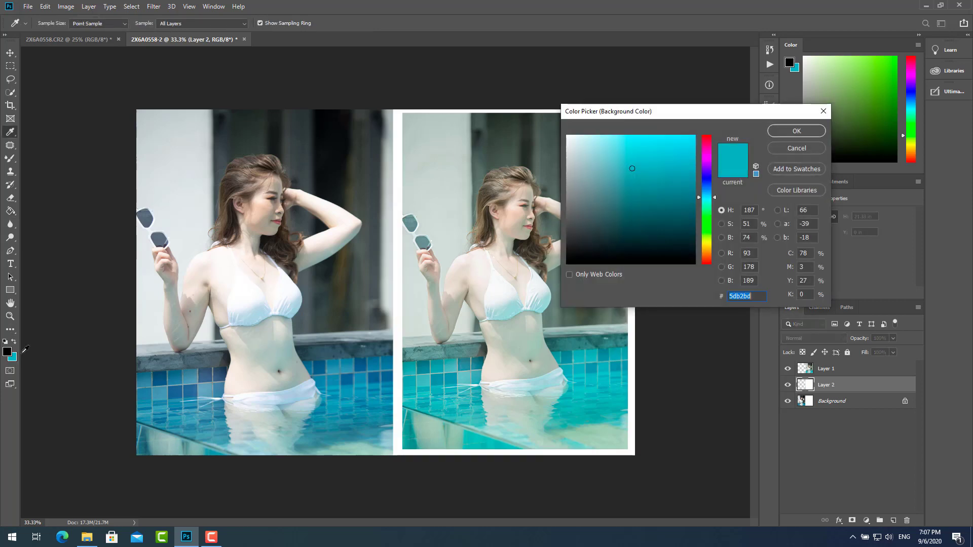
pyautogui.click(612, 156)
pyautogui.click(797, 131)
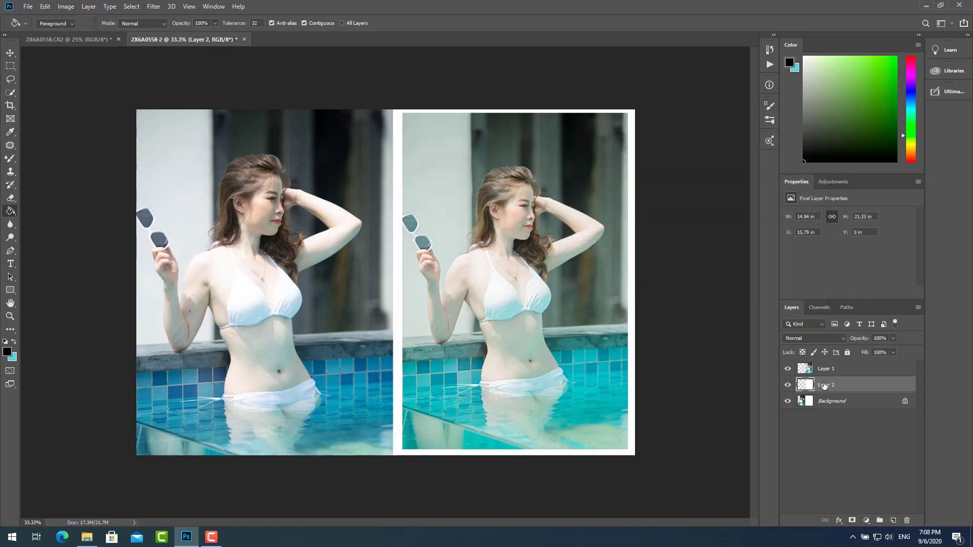
# Step: Try filling the white frame around the retouched portrait with the black foreground color and undo the fill
pyautogui.click(406, 369)
pyautogui.hotkey('ctrl', '-')
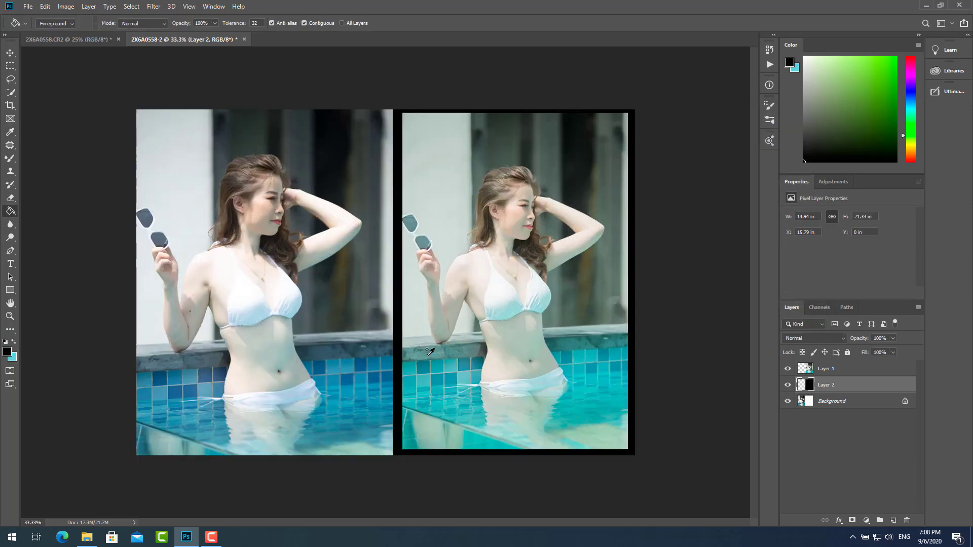
pyautogui.hotkey('ctrl', '+')
pyautogui.hotkey('ctrl', 'z')
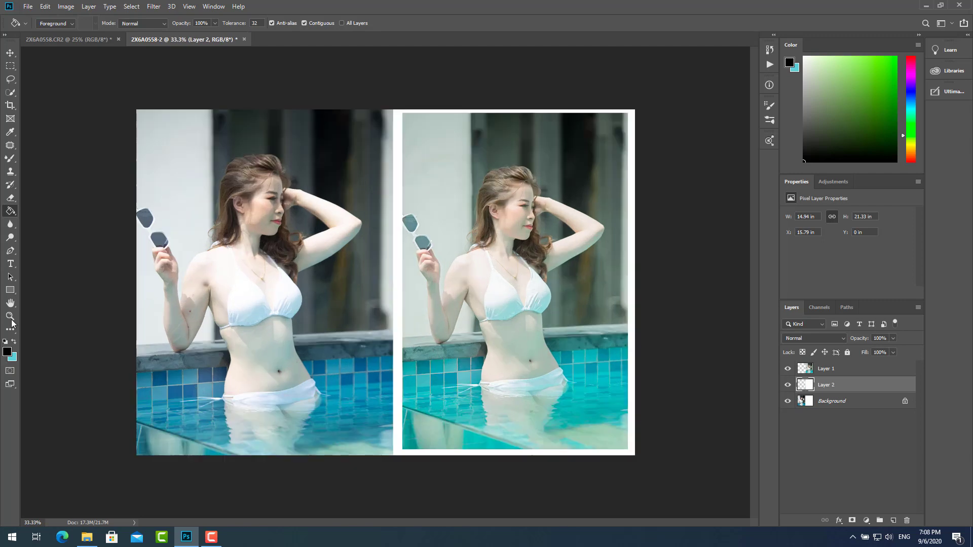
# Step: Swap the foreground and background colors, fill the white frame around the retouched portrait with the pale turquoise, and clear the layer selection
pyautogui.click(14, 342)
pyautogui.click(397, 267)
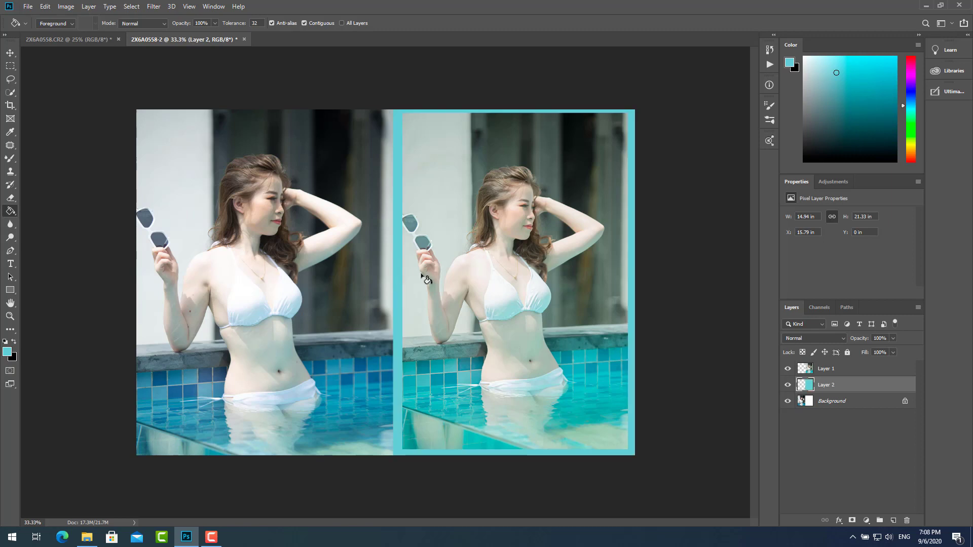
pyautogui.hotkey('ctrl', '-')
pyautogui.click(10, 53)
pyautogui.click(471, 241)
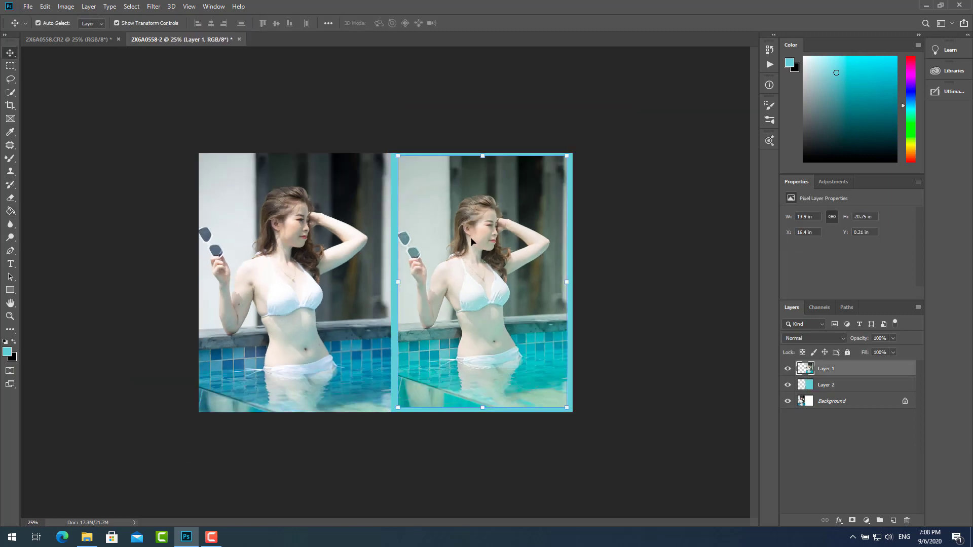
pyautogui.click(461, 96)
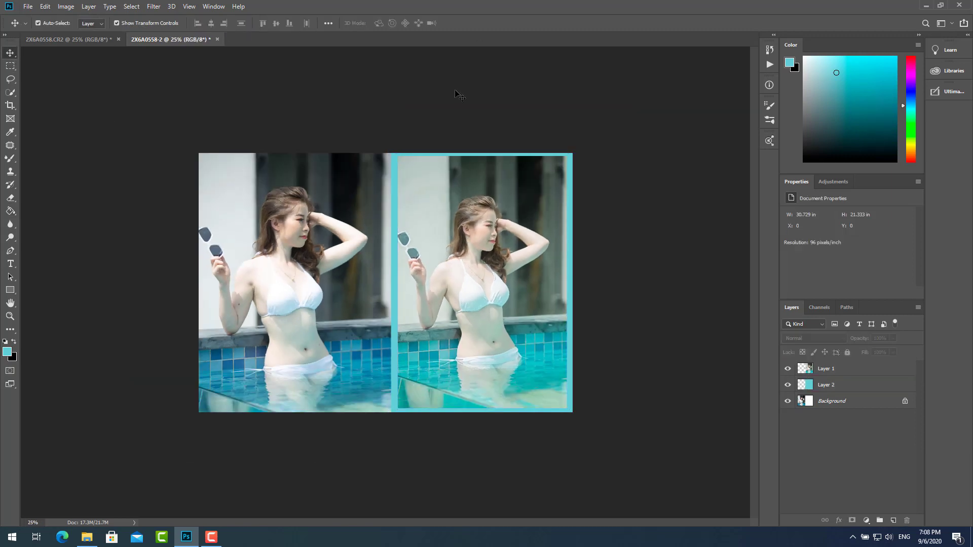
pyautogui.hotkey('ctrl', '-')
pyautogui.hotkey('ctrl', '+')
pyautogui.hotkey('ctrl', '+')
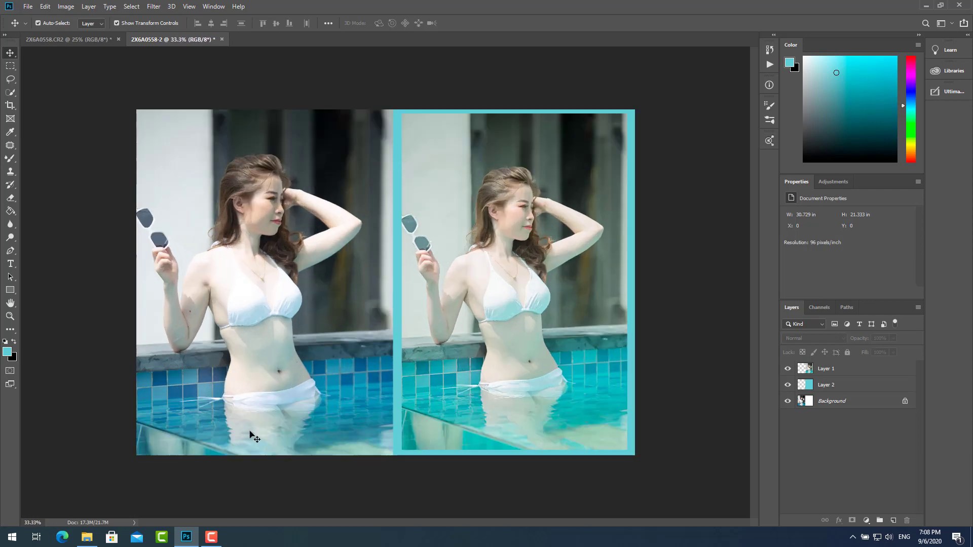
# Step: In the 2X6A0558.CR2 document, crop the retouched portrait slightly narrower on both sides, to about 13.9 in wide at full height
pyautogui.click(71, 40)
pyautogui.moveTo(187, 155); pyautogui.dragTo(230, 239)
pyautogui.click(565, 222)
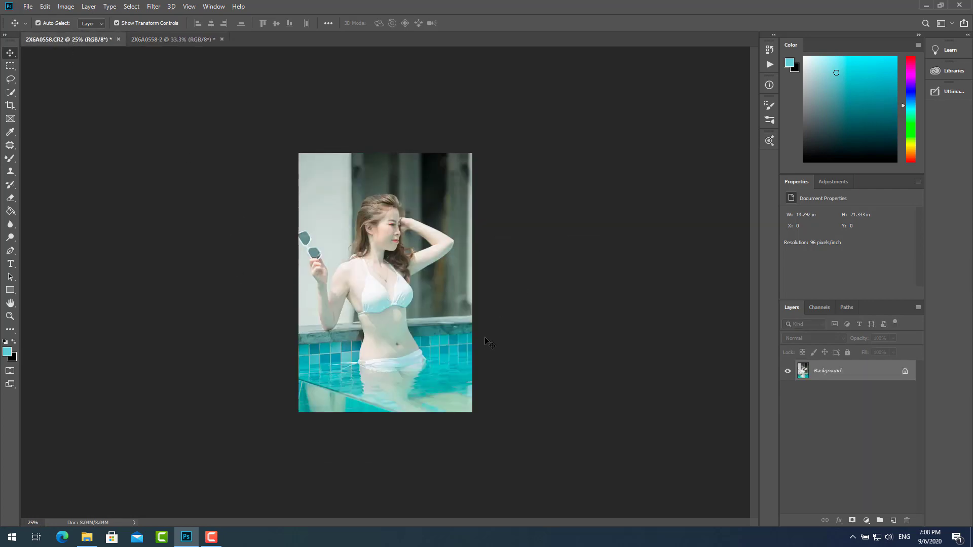
pyautogui.press('c')
pyautogui.moveTo(471, 283); pyautogui.dragTo(467, 278)
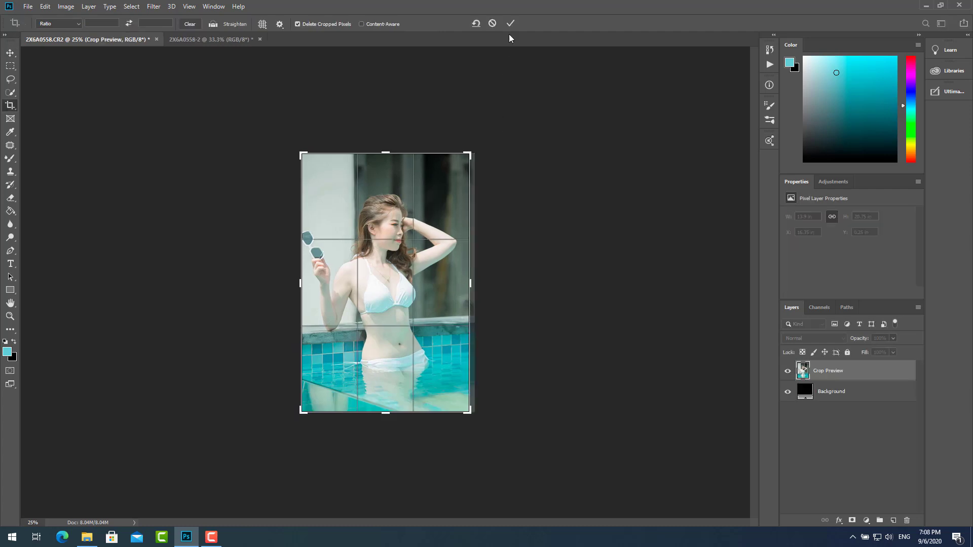
pyautogui.click(510, 23)
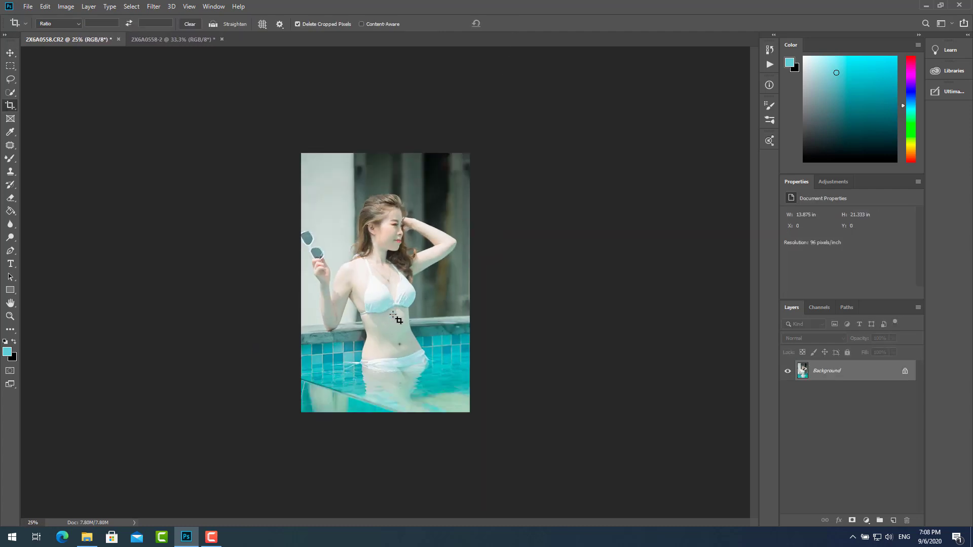
# Step: Save the cropped portrait to the Desktop as the JPEG file 2X6A0558.jpg, accepting the JPEG options
pyautogui.hotkey('ctrl', 'shift', 's')
pyautogui.click(38, 81)
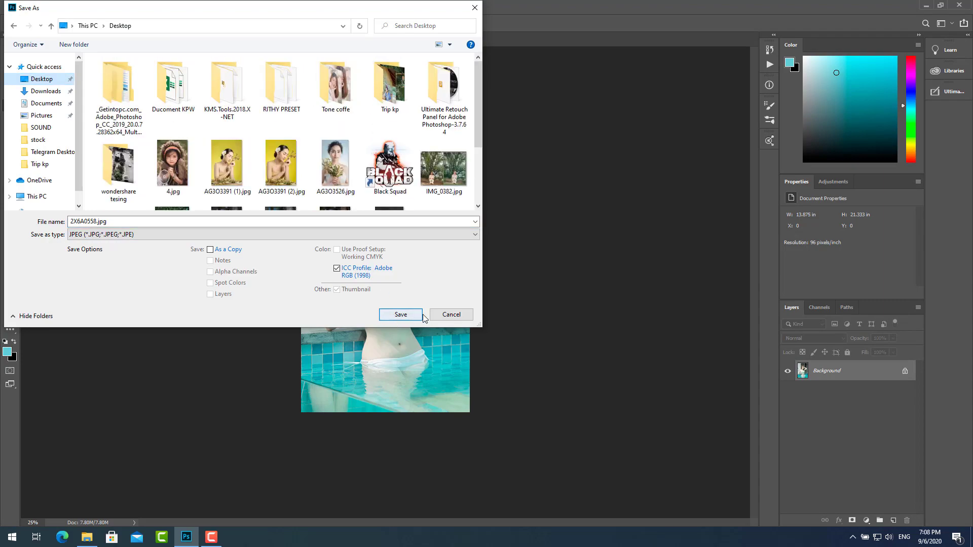
pyautogui.click(400, 318)
pyautogui.click(527, 137)
# Step: Switch to the Windows desktop and open the saved 2X6A0558.jpg in the image viewer
pyautogui.click(971, 538)
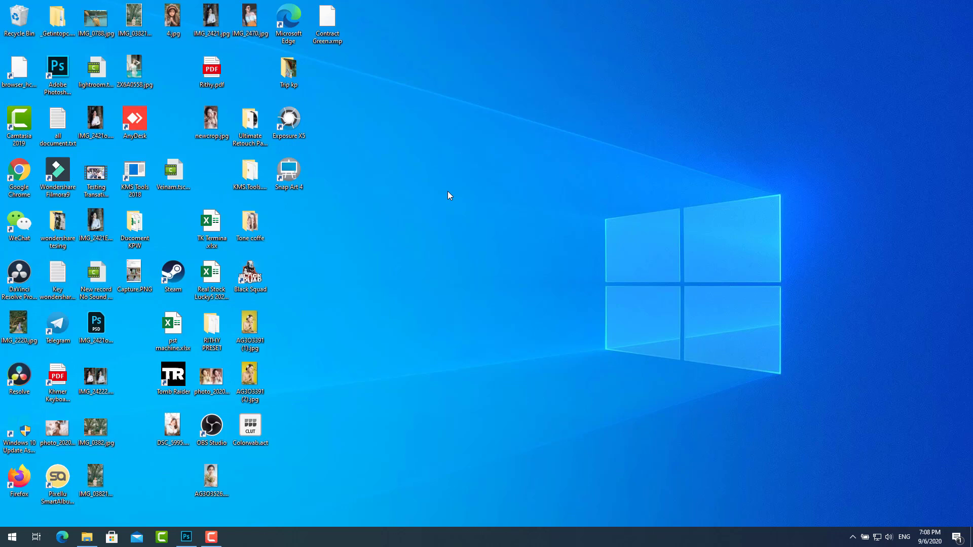
pyautogui.doubleClick(127, 73)
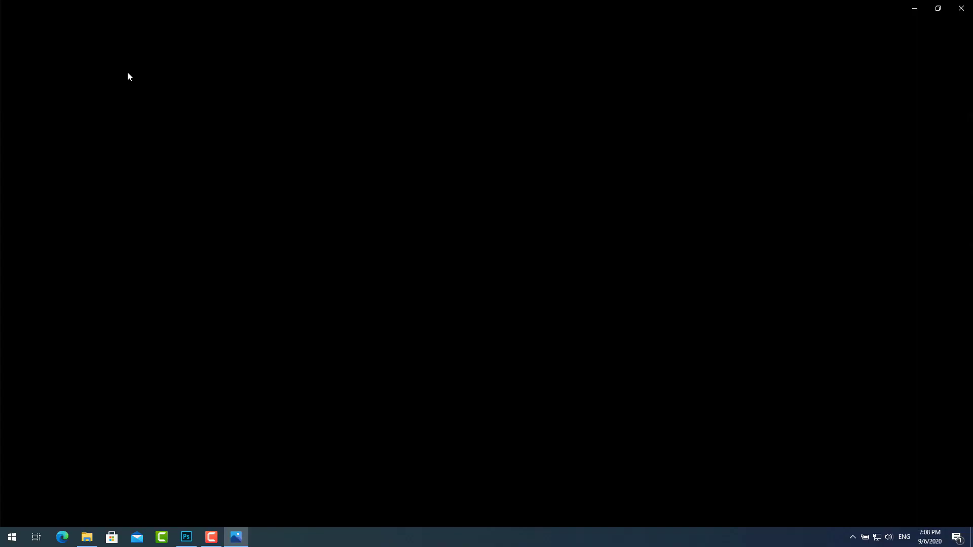